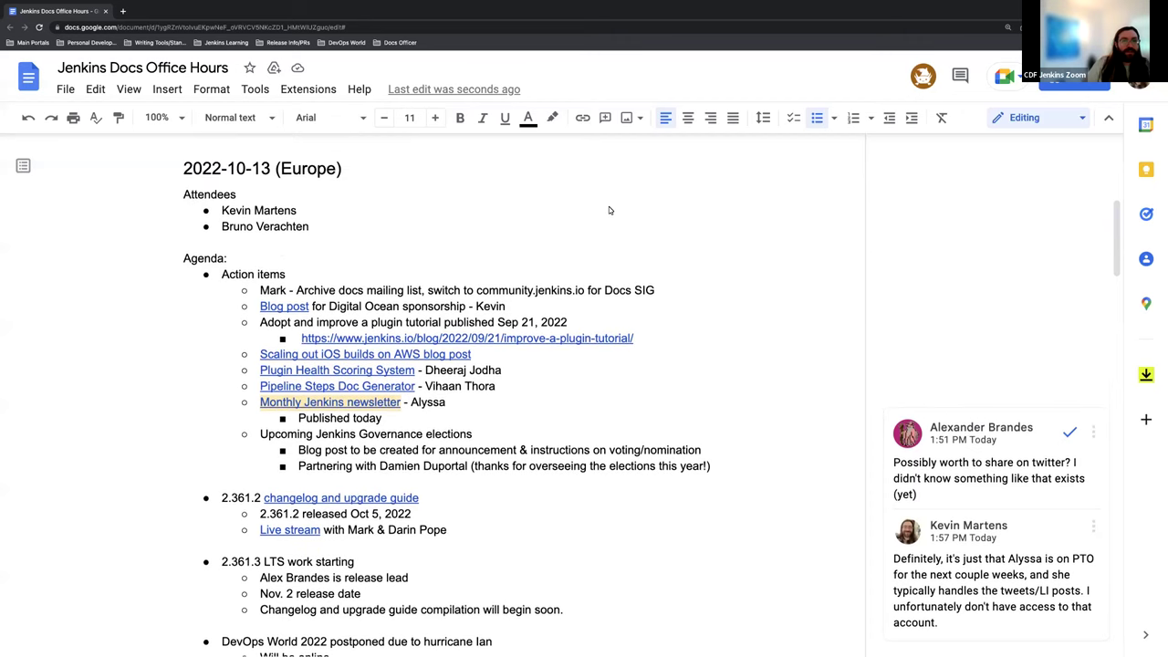
# Step: Add a new bullet below the two attendees with the third attendee's full name
pyautogui.scroll(1, 453, 217)
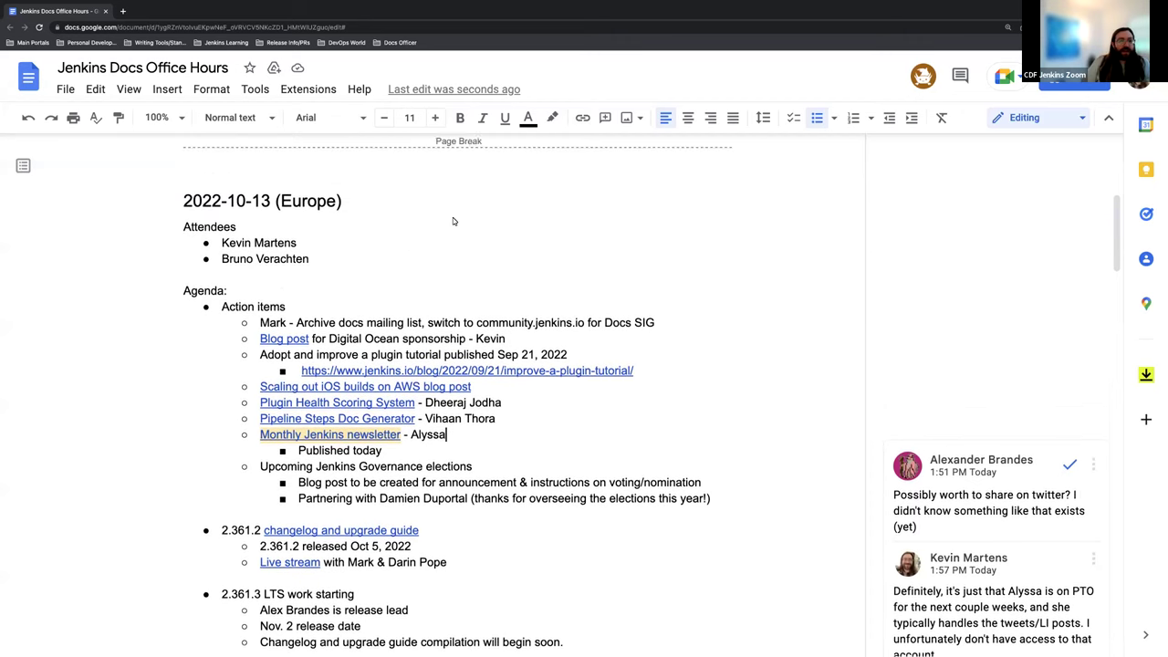
pyautogui.click(321, 260)
pyautogui.press('Return')
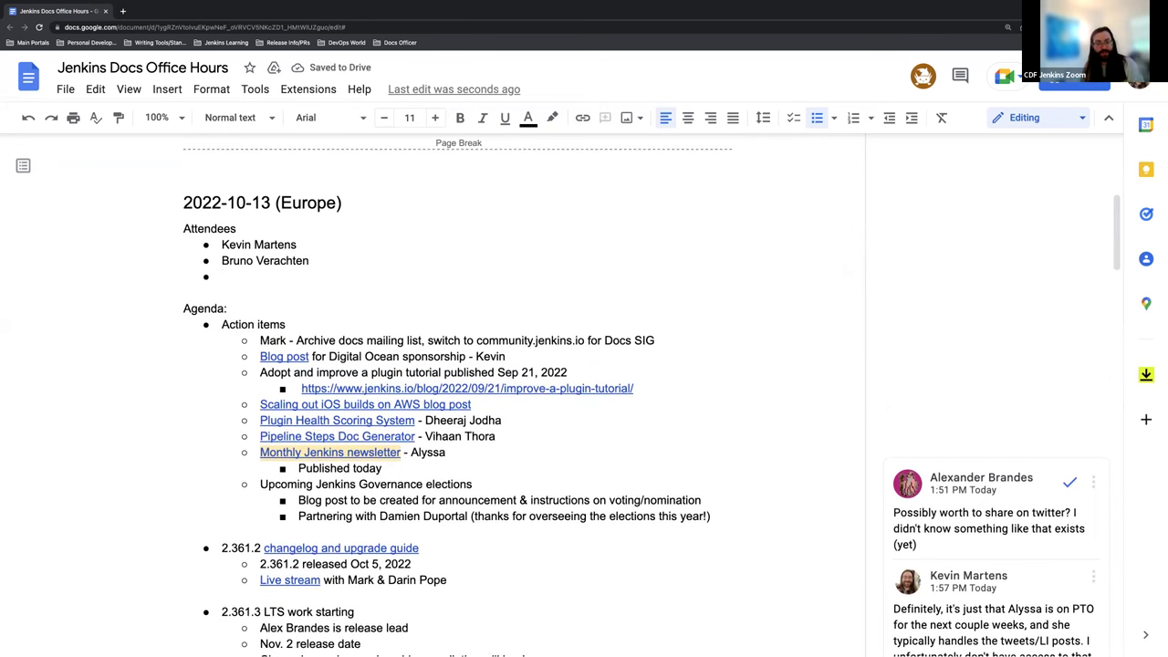
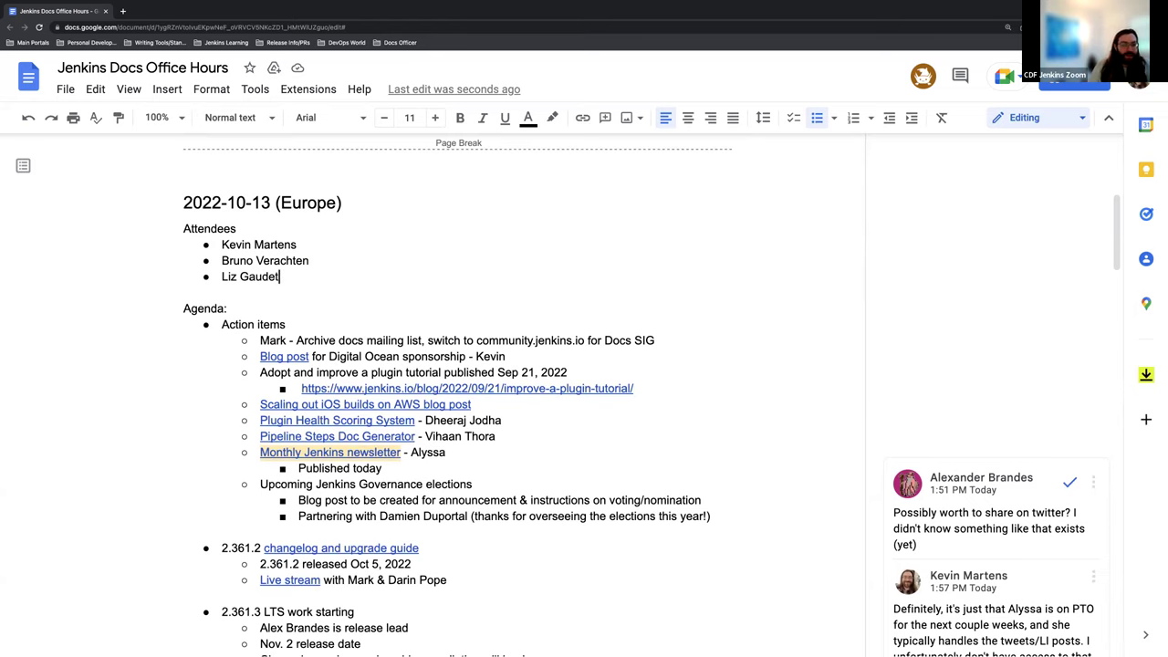
pyautogui.scroll(-2, 467, 405)
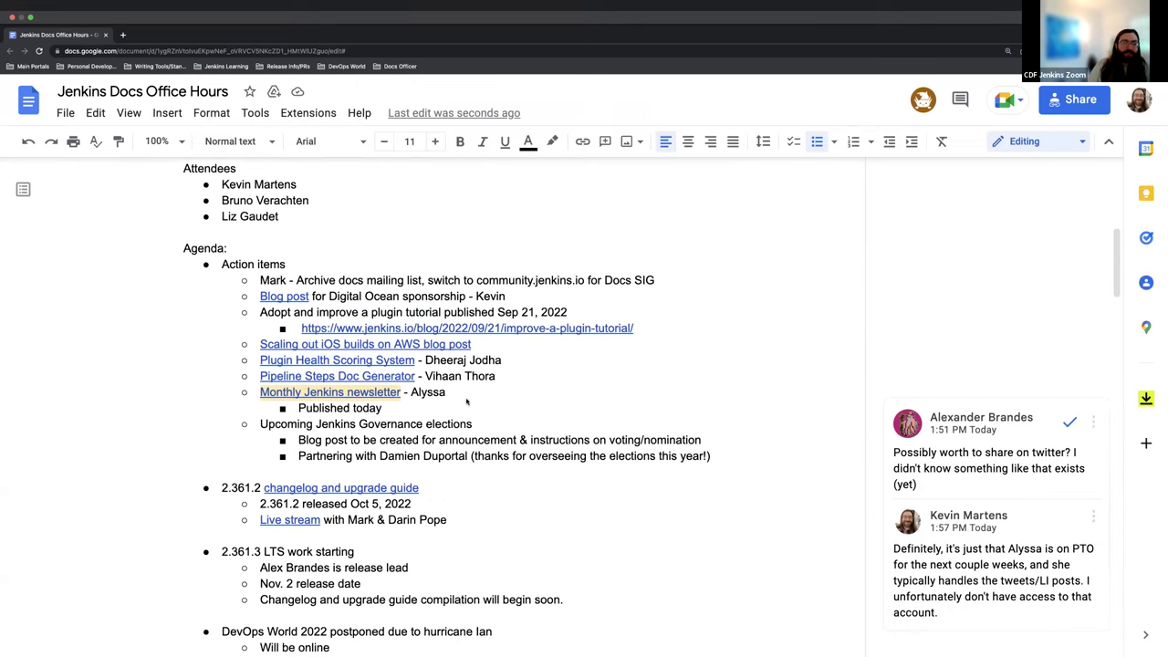
pyautogui.scroll(-2, 467, 401)
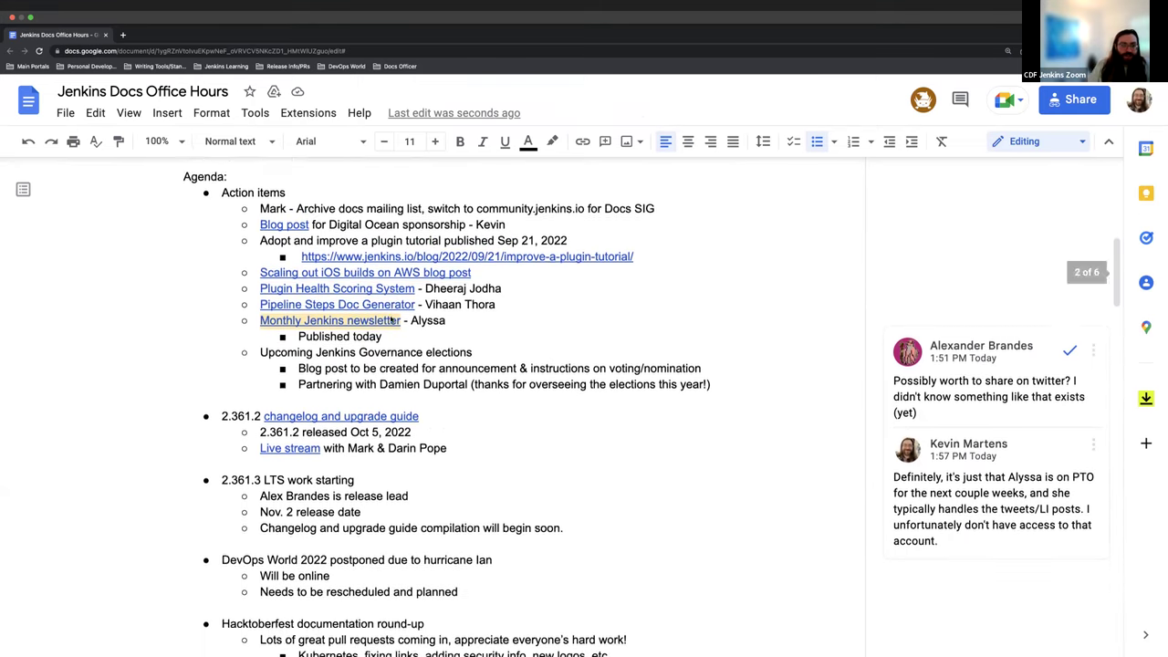
pyautogui.scroll(-1, 380, 404)
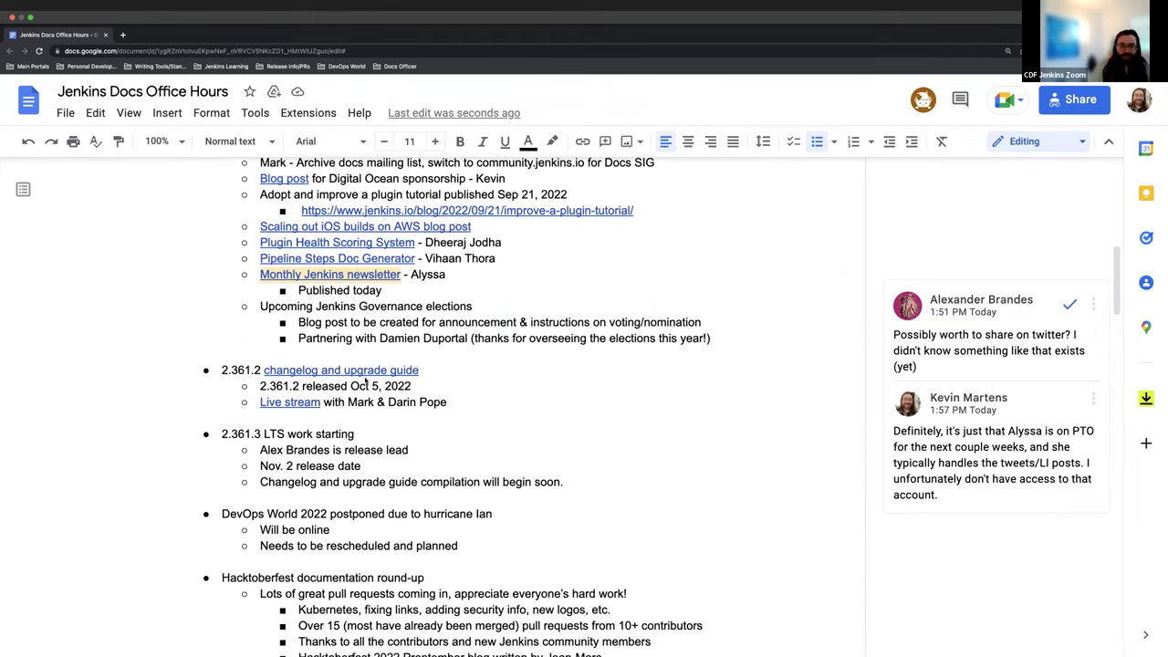
pyautogui.scroll(-2, 319, 424)
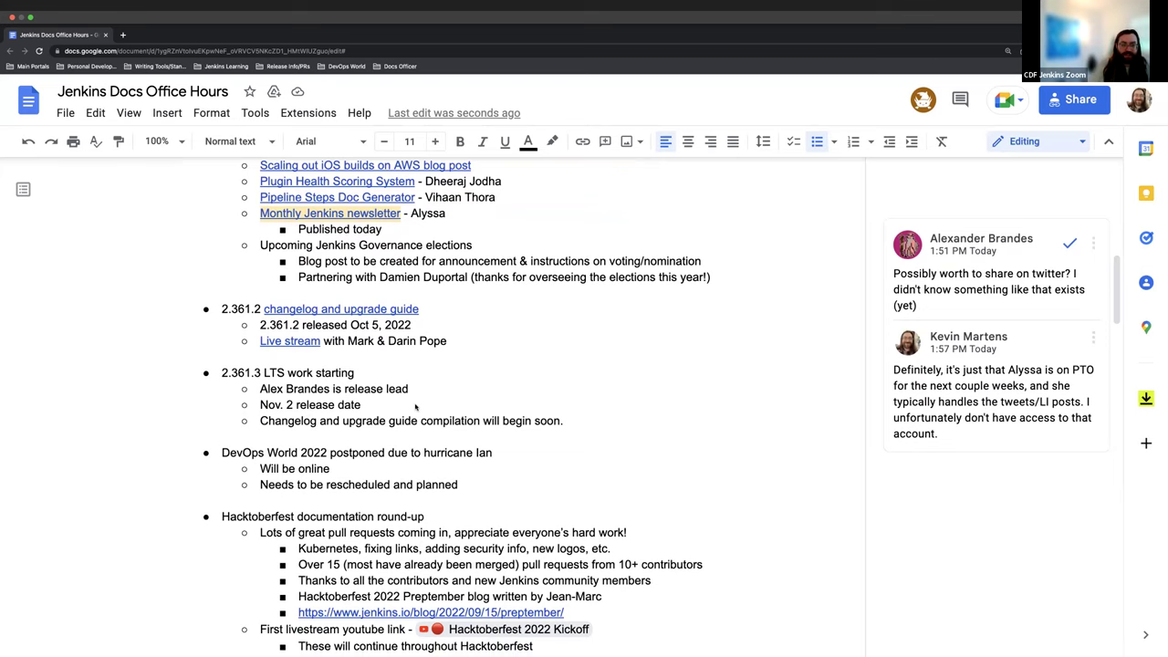
pyautogui.scroll(-1, 411, 403)
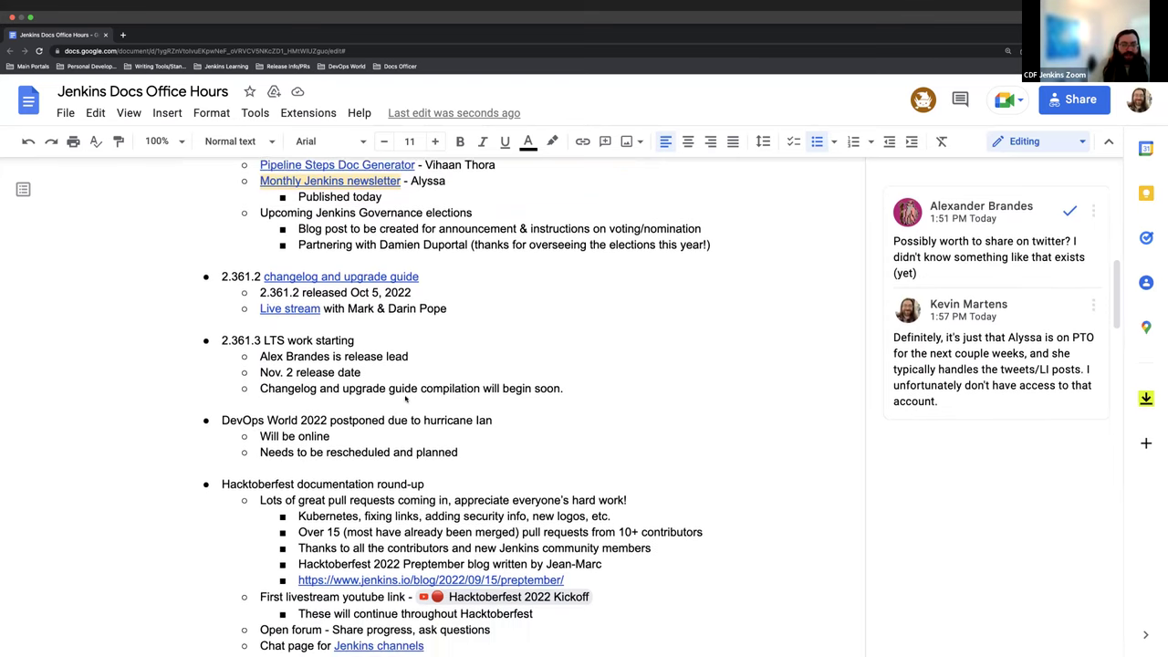
pyautogui.scroll(-1, 399, 392)
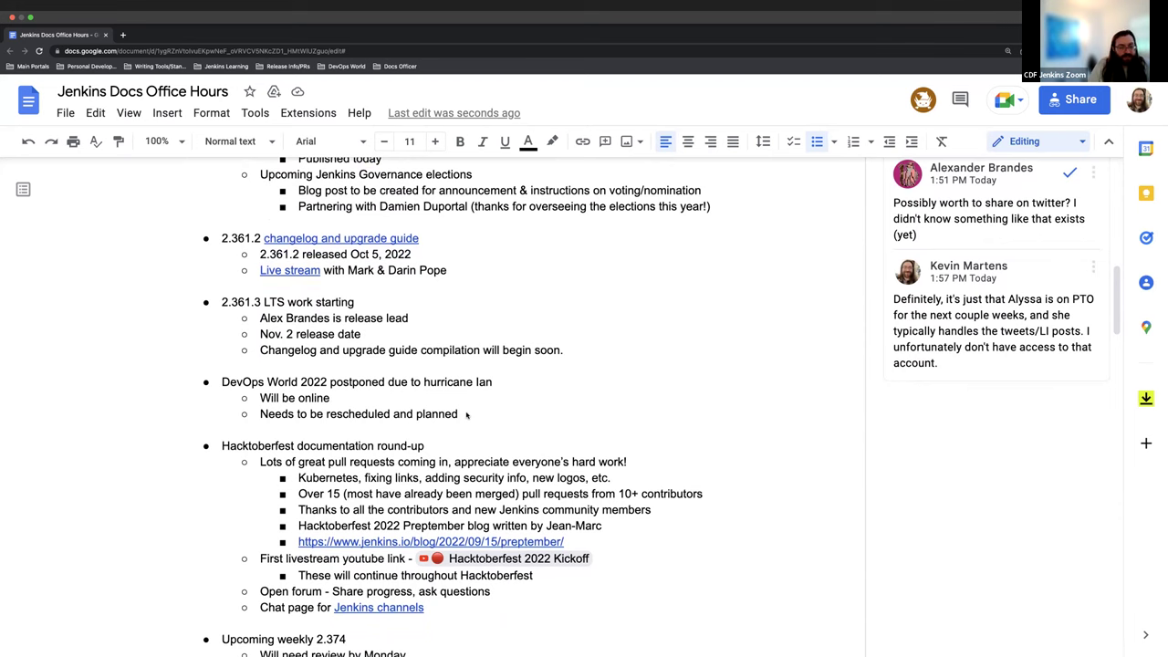
pyautogui.scroll(-2, 465, 415)
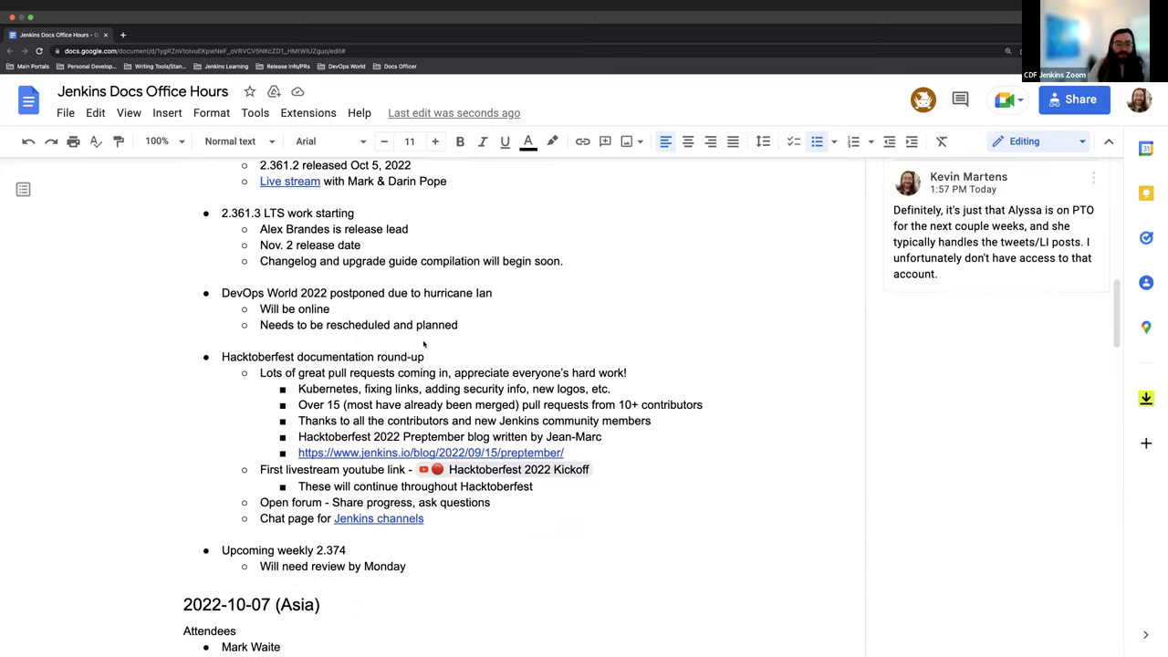
pyautogui.scroll(-2, 451, 341)
pyautogui.scroll(-2, 285, 509)
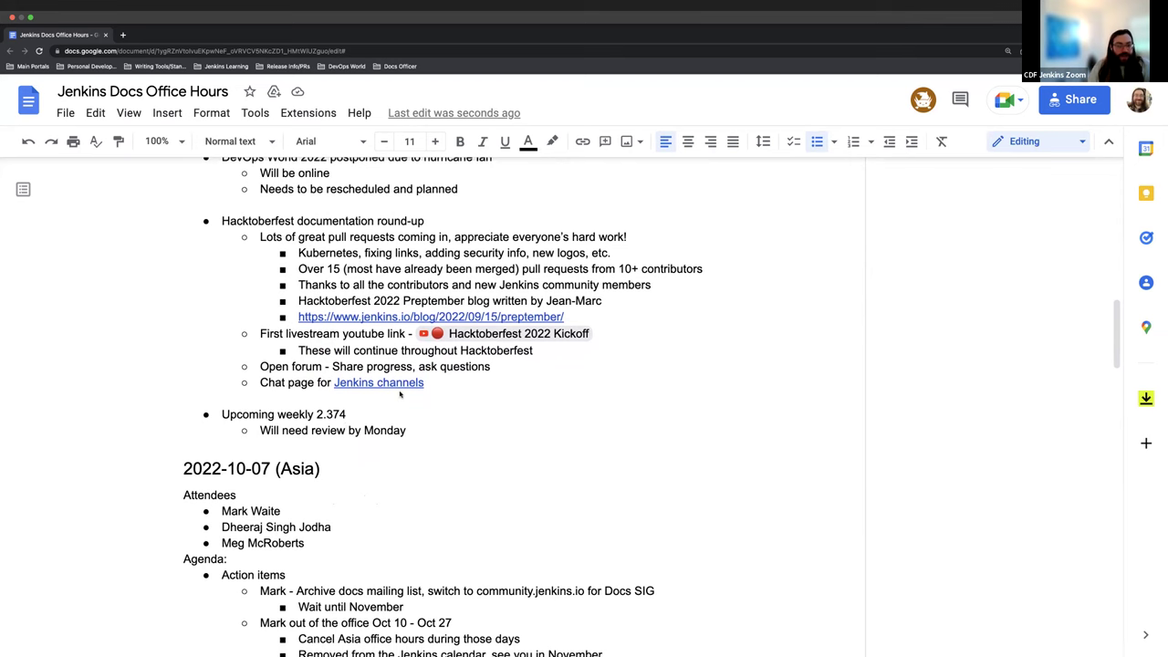
pyautogui.scroll(6, 400, 393)
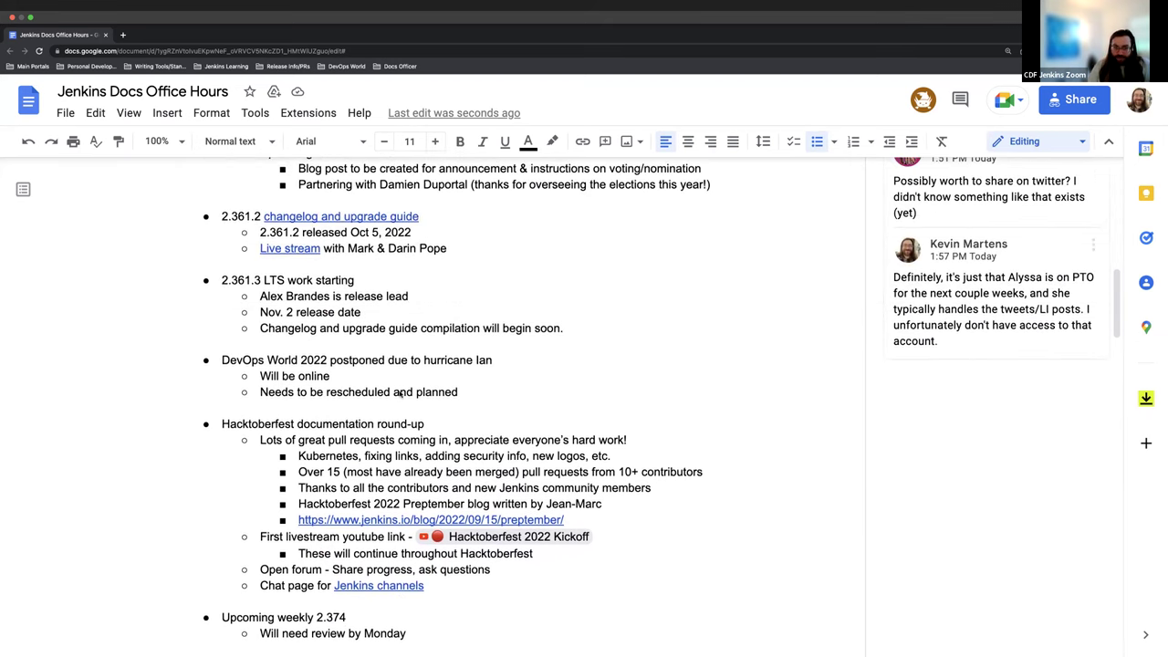
pyautogui.scroll(6, 399, 393)
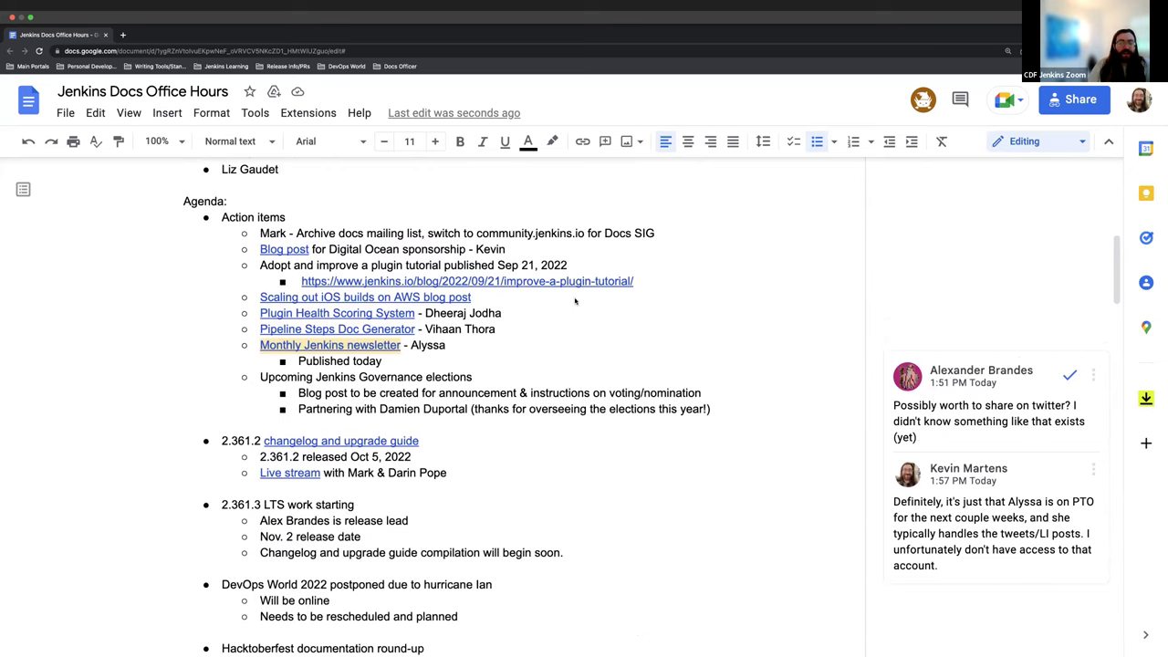
pyautogui.scroll(-1, 602, 306)
pyautogui.scroll(1, 602, 306)
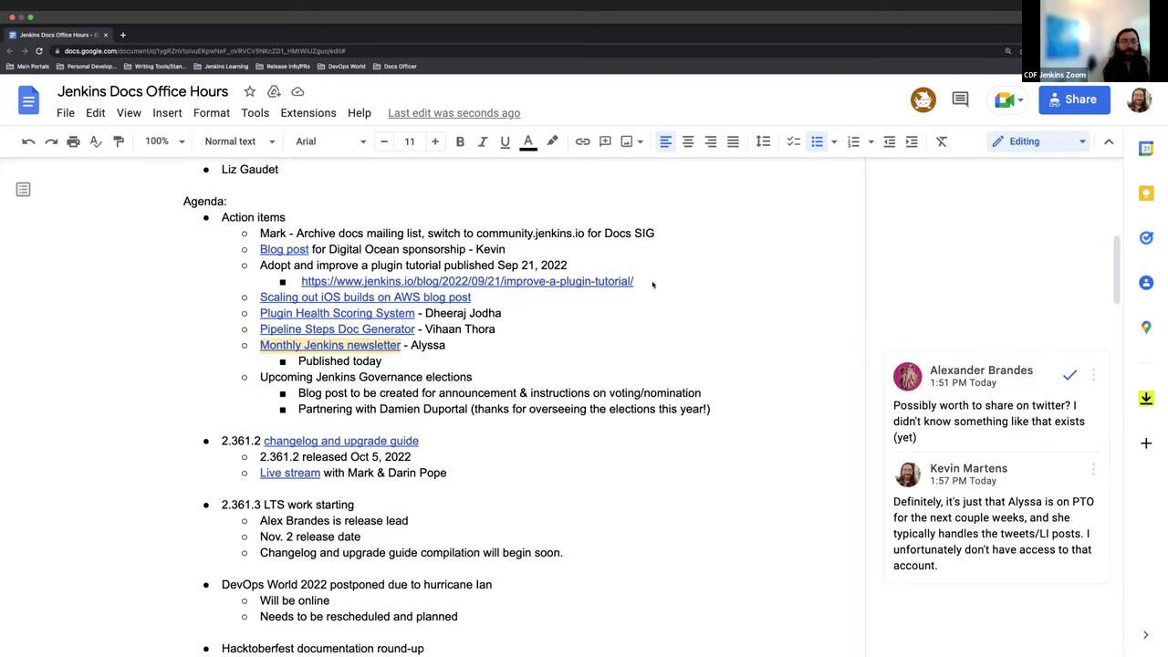
pyautogui.scroll(1, 657, 285)
pyautogui.scroll(1, 676, 292)
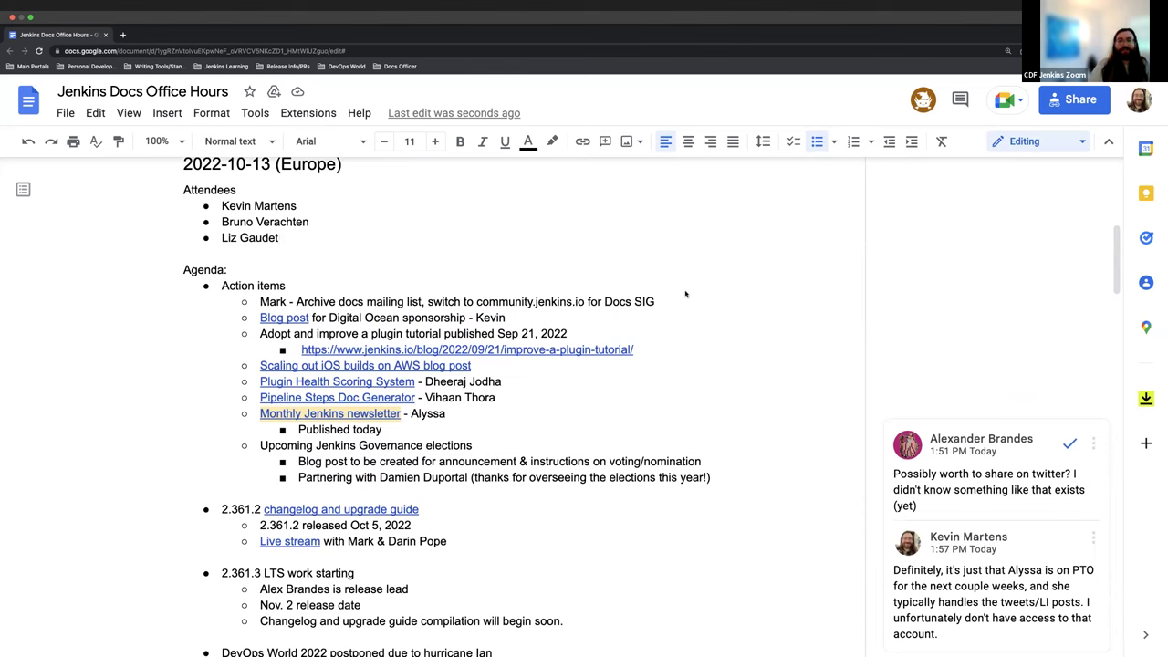
pyautogui.scroll(-1, 684, 298)
pyautogui.scroll(-2, 667, 298)
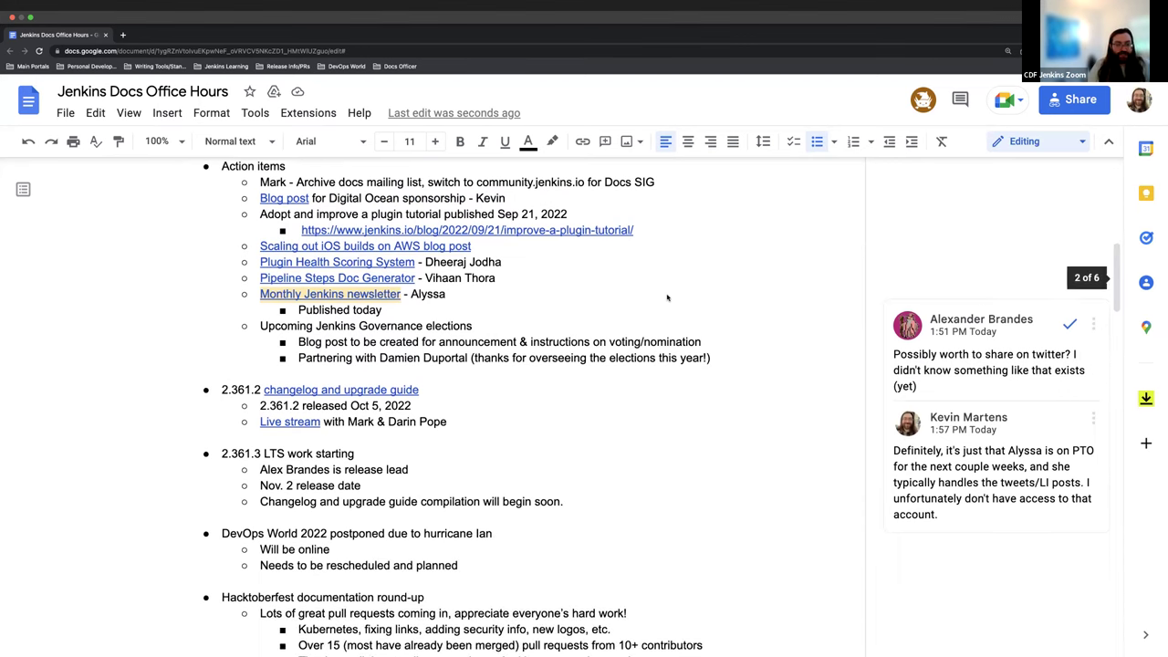
pyautogui.scroll(2, 547, 329)
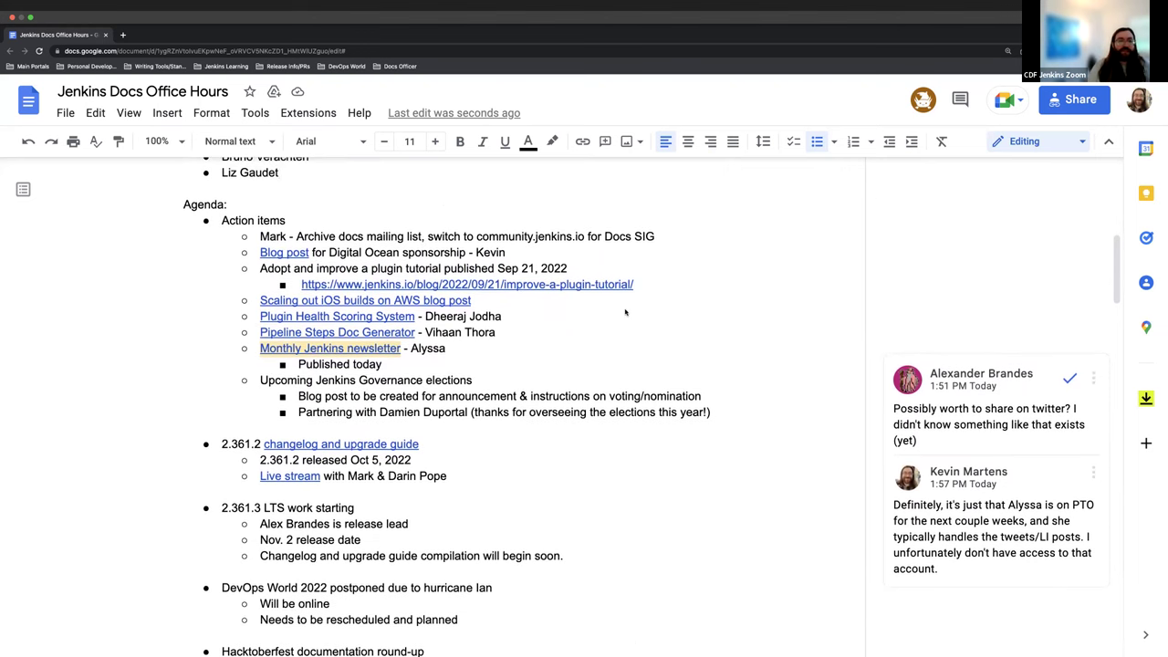
pyautogui.scroll(-3, 411, 481)
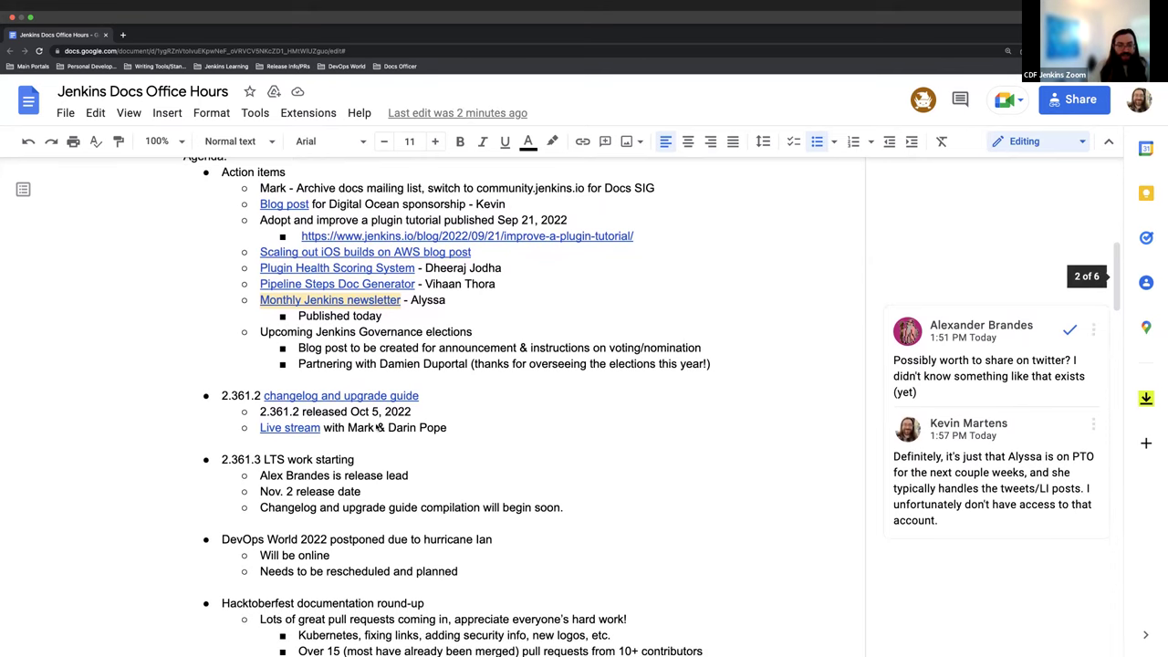
pyautogui.scroll(-4, 377, 426)
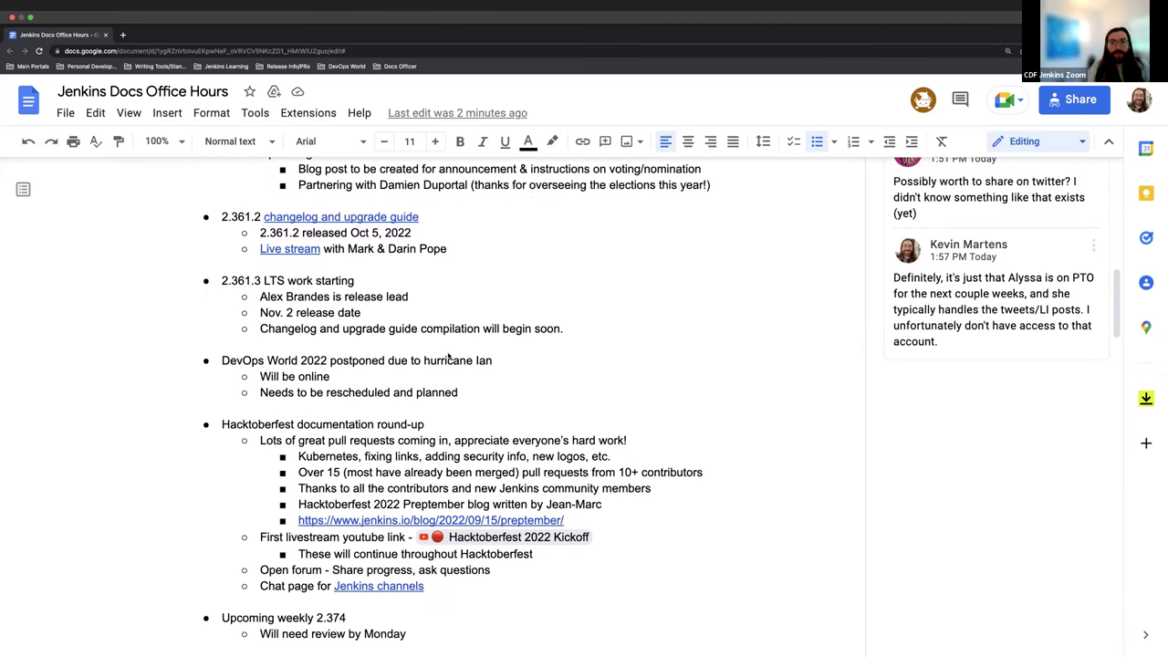
pyautogui.scroll(6, 456, 352)
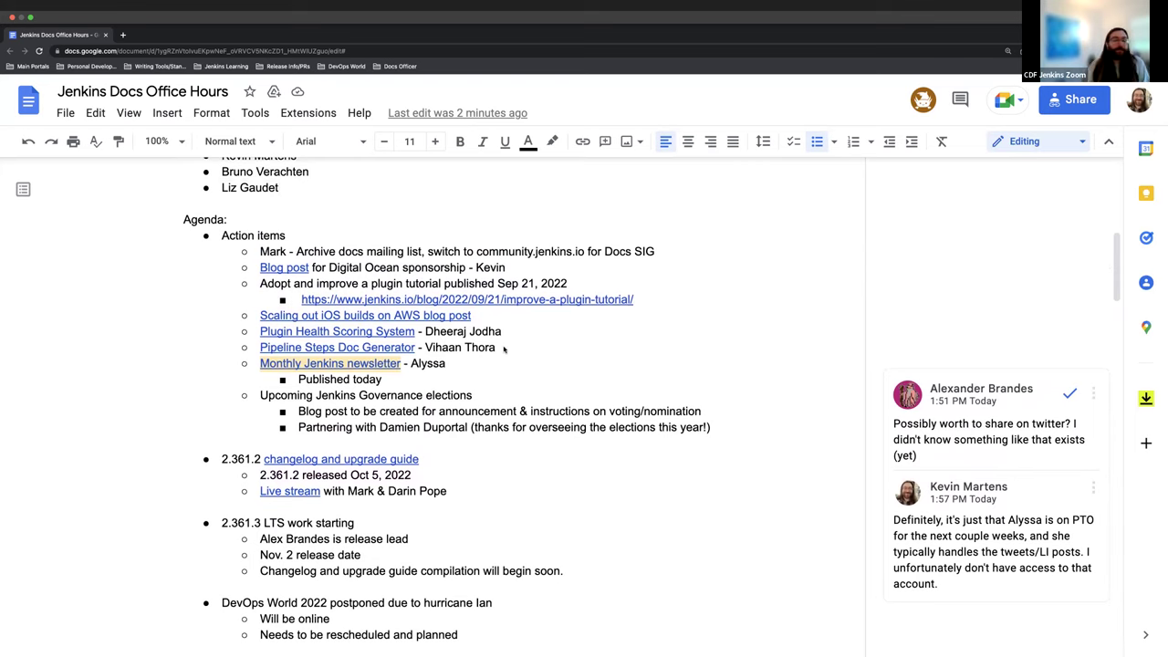
pyautogui.scroll(-1, 600, 355)
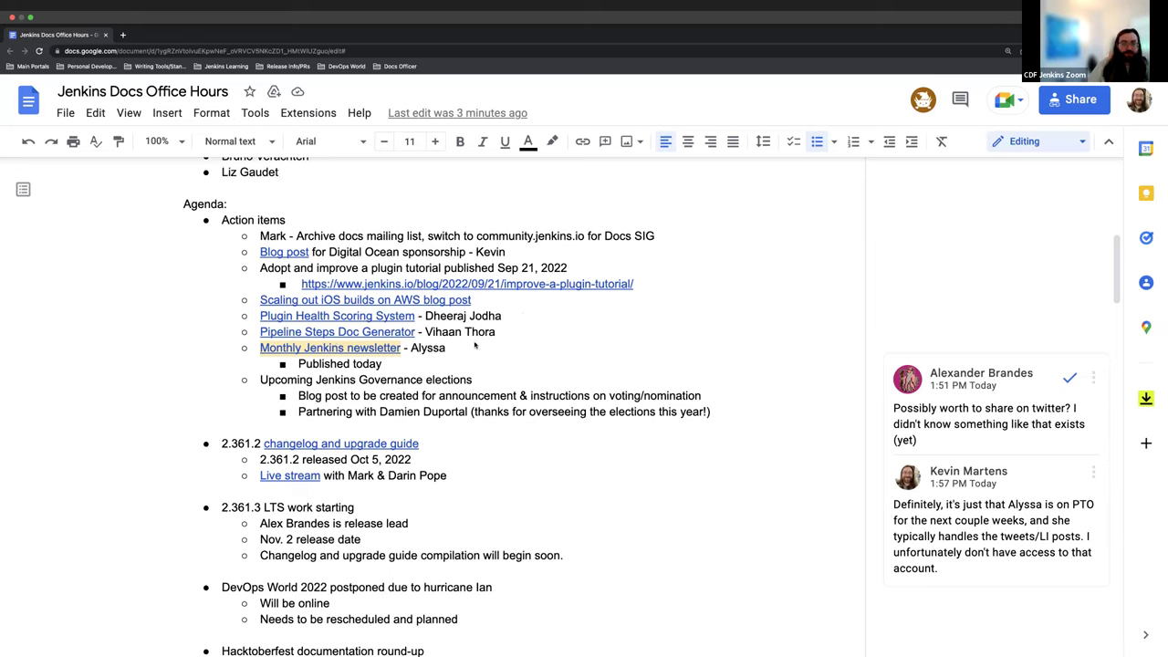
# Step: Follow the Pipeline Steps Doc Generator link through its blog post to the Pipeline Steps Reference page
pyautogui.click(381, 334)
pyautogui.click(383, 355)
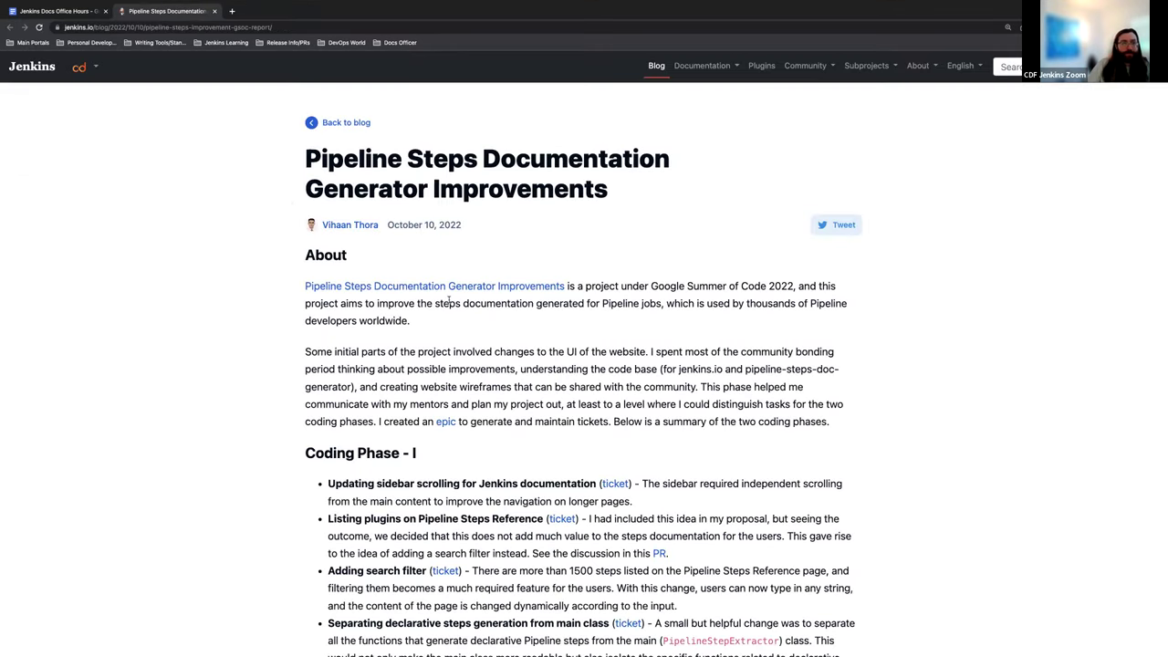
pyautogui.scroll(-5, 449, 285)
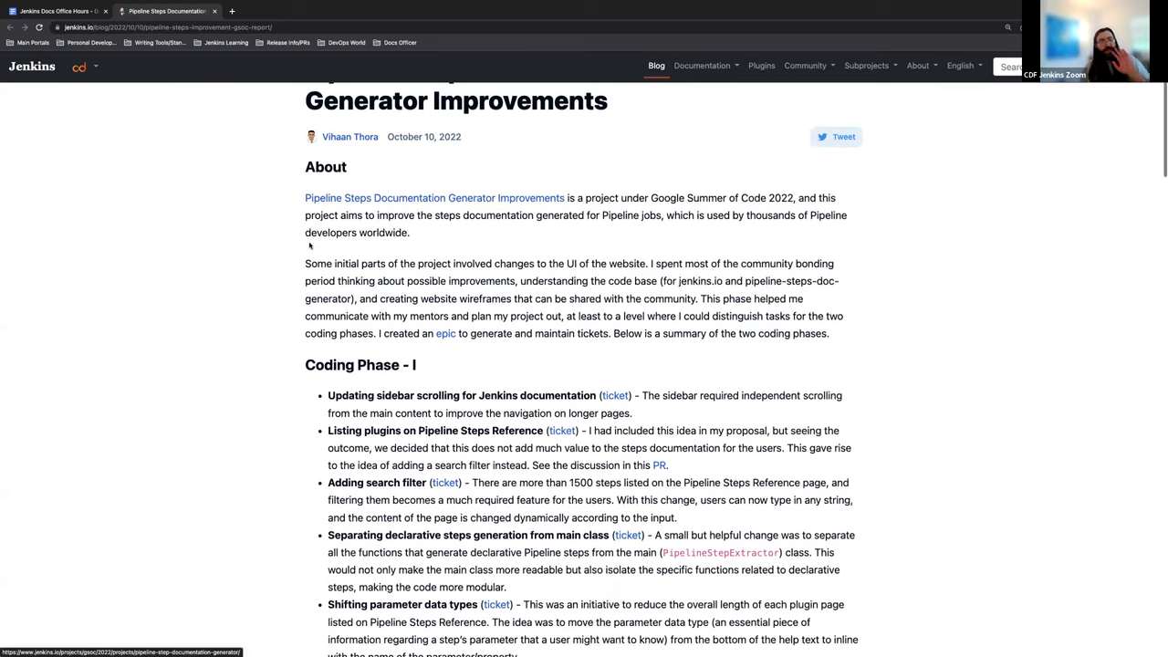
pyautogui.scroll(5, 379, 288)
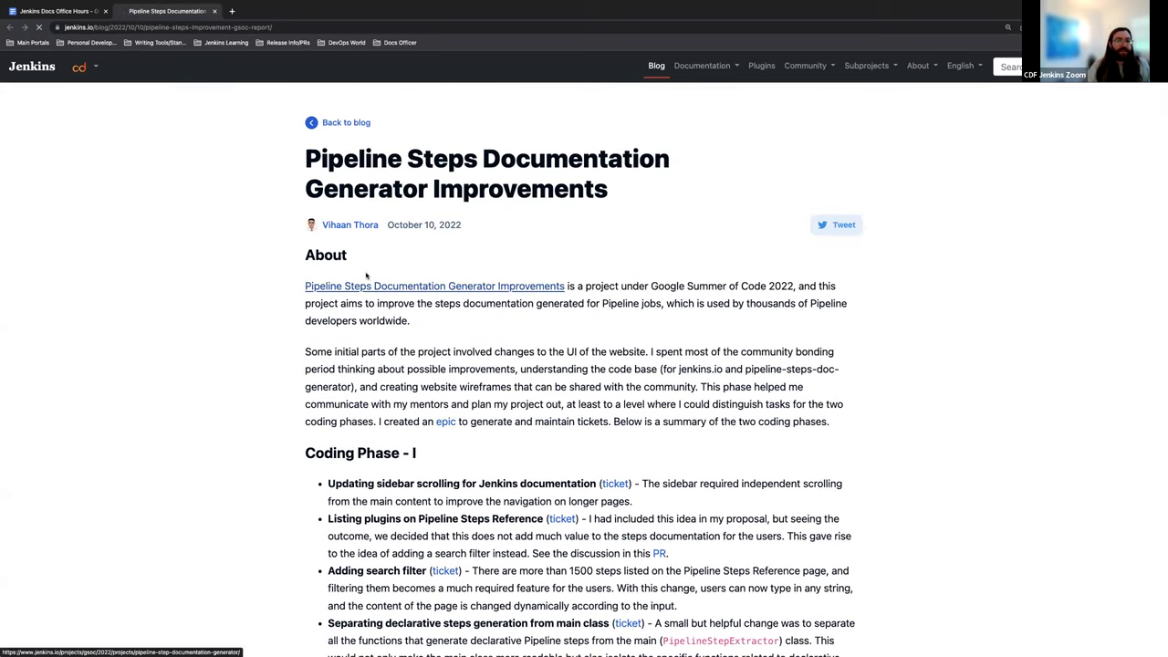
pyautogui.click(380, 290)
pyautogui.click(463, 332)
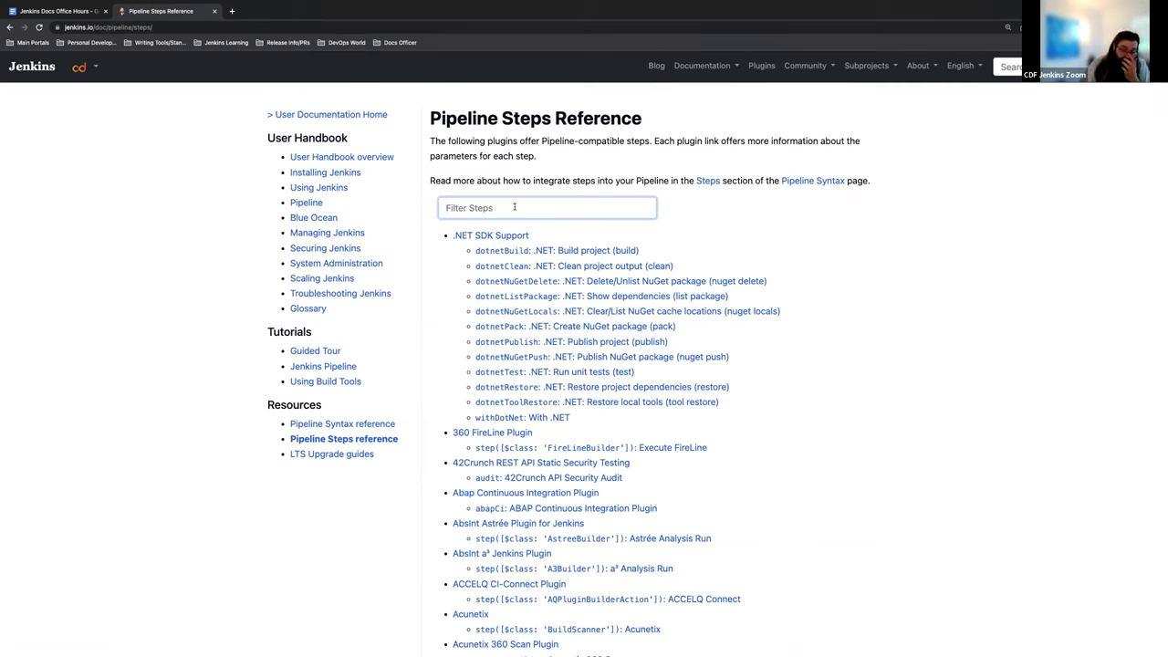
# Step: Filter the pipeline steps list by 'milestone'
pyautogui.click(509, 207)
pyautogui.write('milestope')
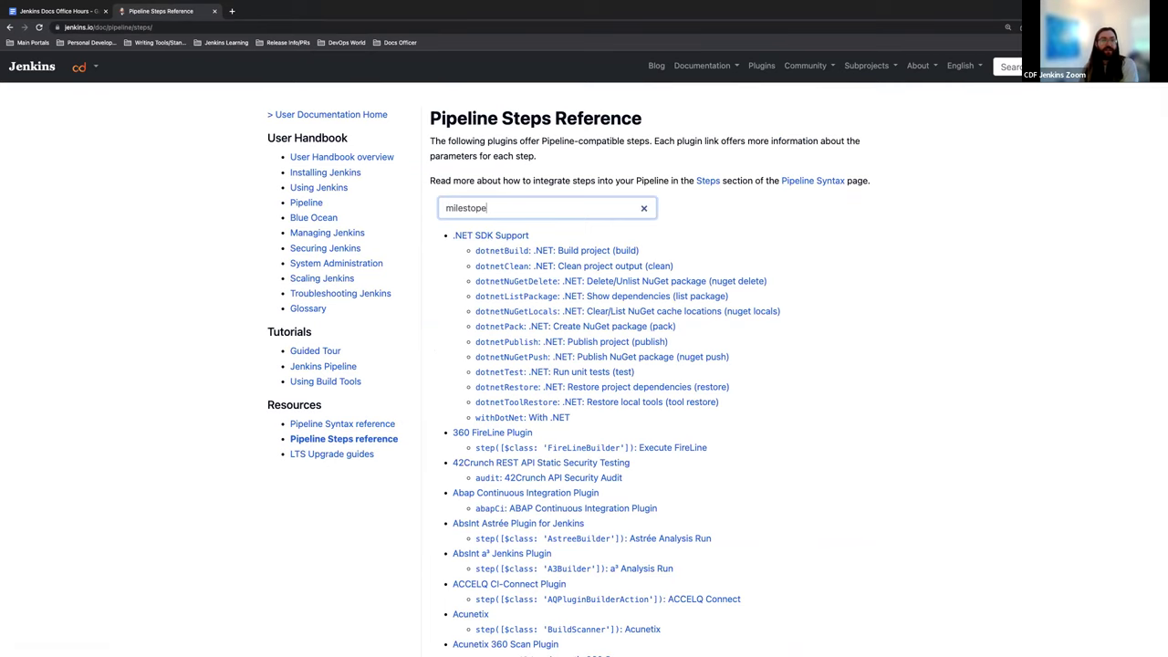
pyautogui.press('BackSpace')
pyautogui.press('BackSpace')
pyautogui.write('ne')
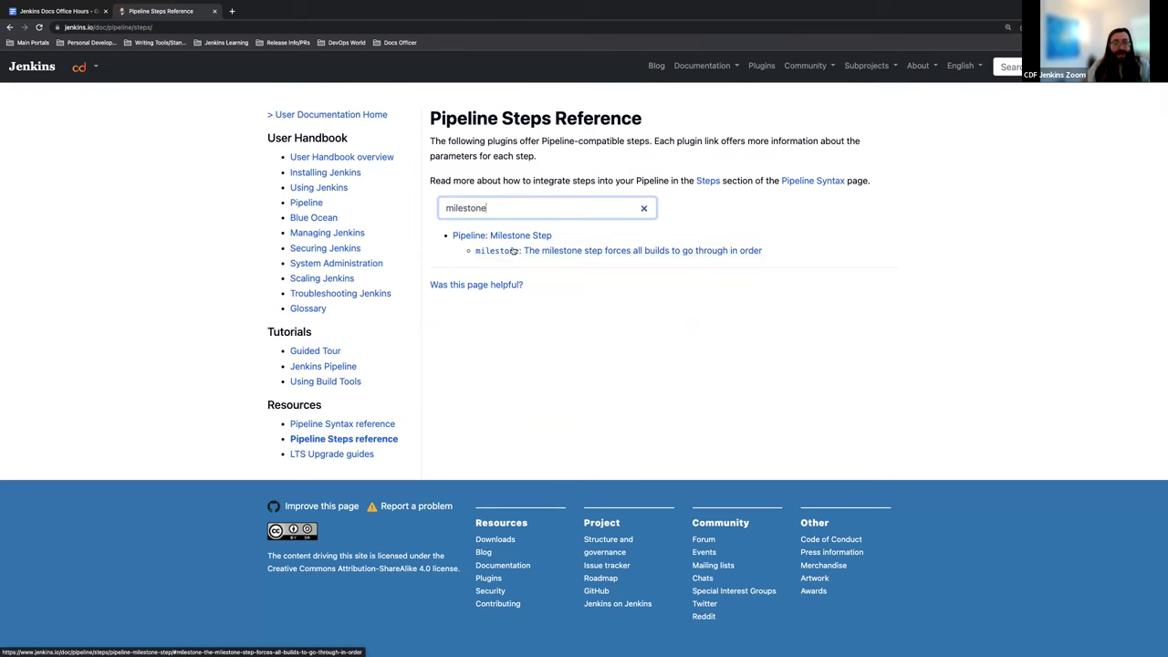
# Step: View the Pipeline: Milestone Step documentation and return to the steps reference list
pyautogui.click(513, 250)
pyautogui.scroll(2, 511, 252)
pyautogui.hotkey('alt', 'Left')
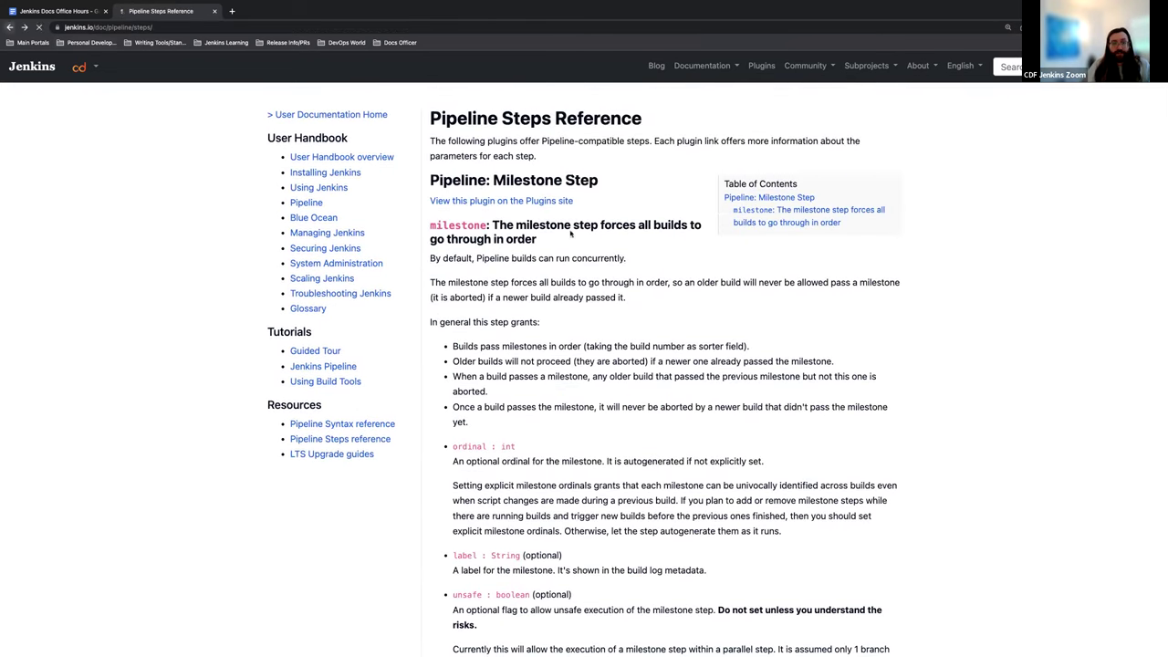
# Step: Browse the .NET SDK Support steps page, then go back to the steps reference
pyautogui.click(509, 237)
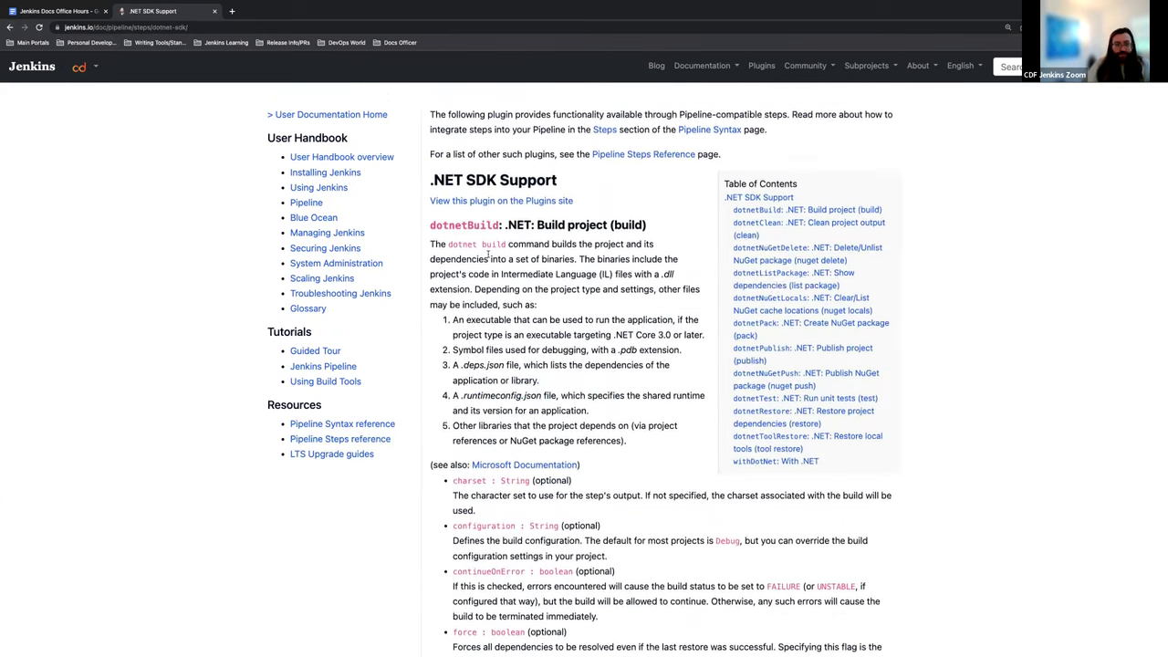
pyautogui.scroll(-3, 577, 345)
pyautogui.scroll(-5, 572, 340)
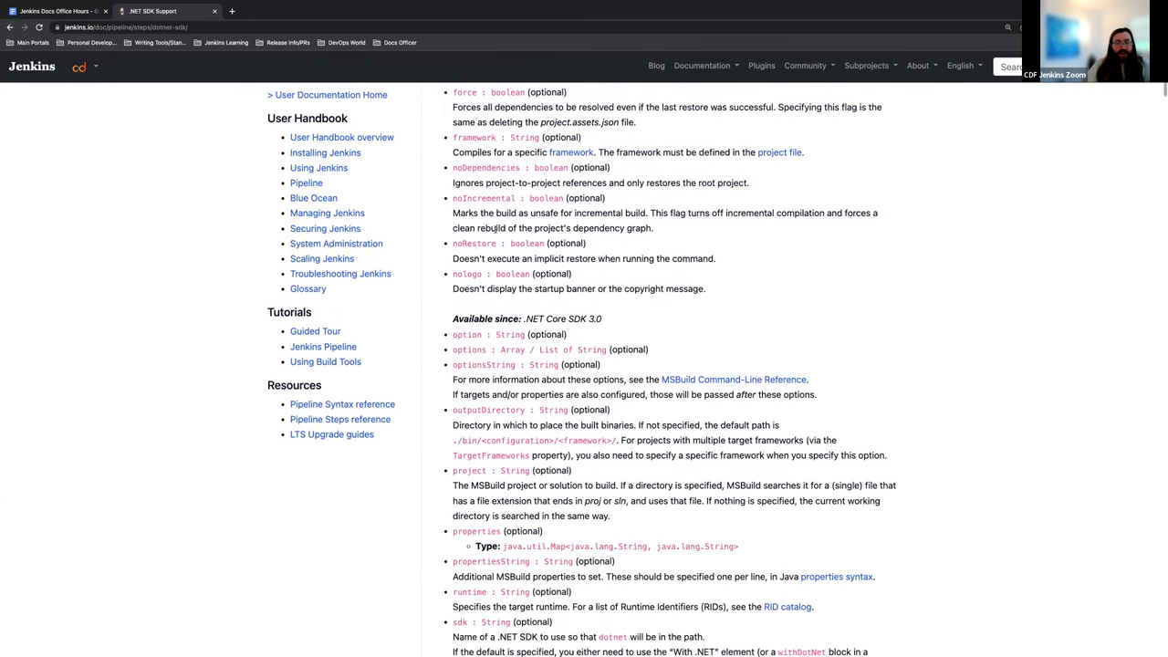
pyautogui.scroll(1, 487, 249)
pyautogui.tripleClick(458, 250)
pyautogui.scroll(-5, 583, 274)
pyautogui.scroll(-8, 582, 294)
pyautogui.scroll(7, 571, 281)
pyautogui.scroll(6, 531, 252)
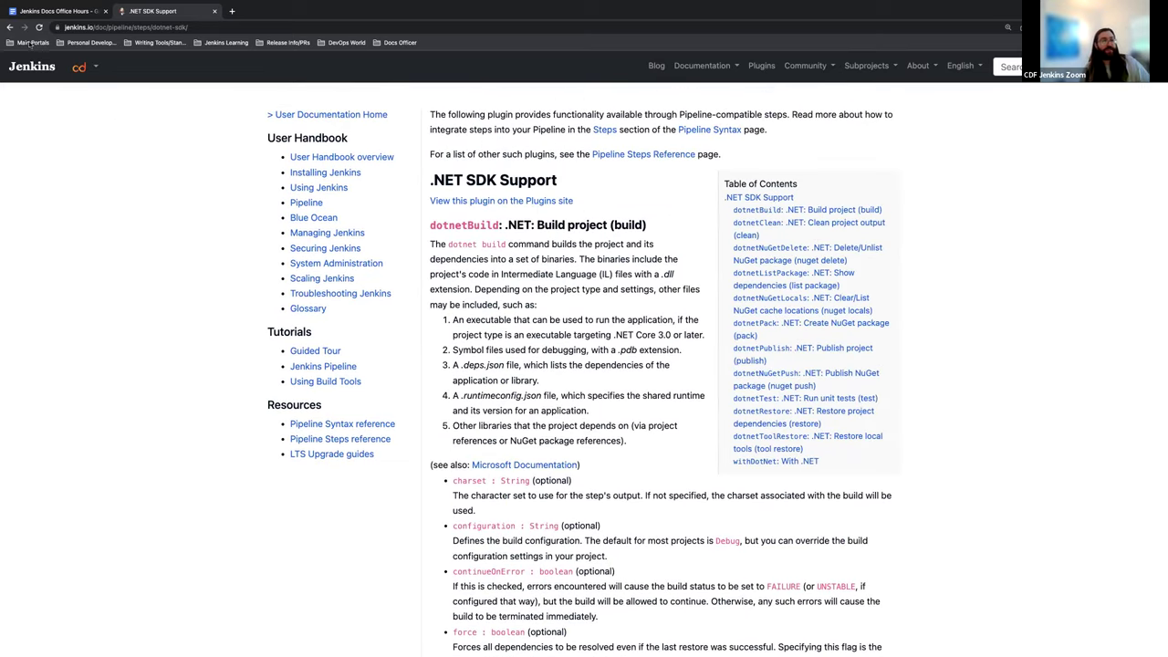
pyautogui.click(10, 27)
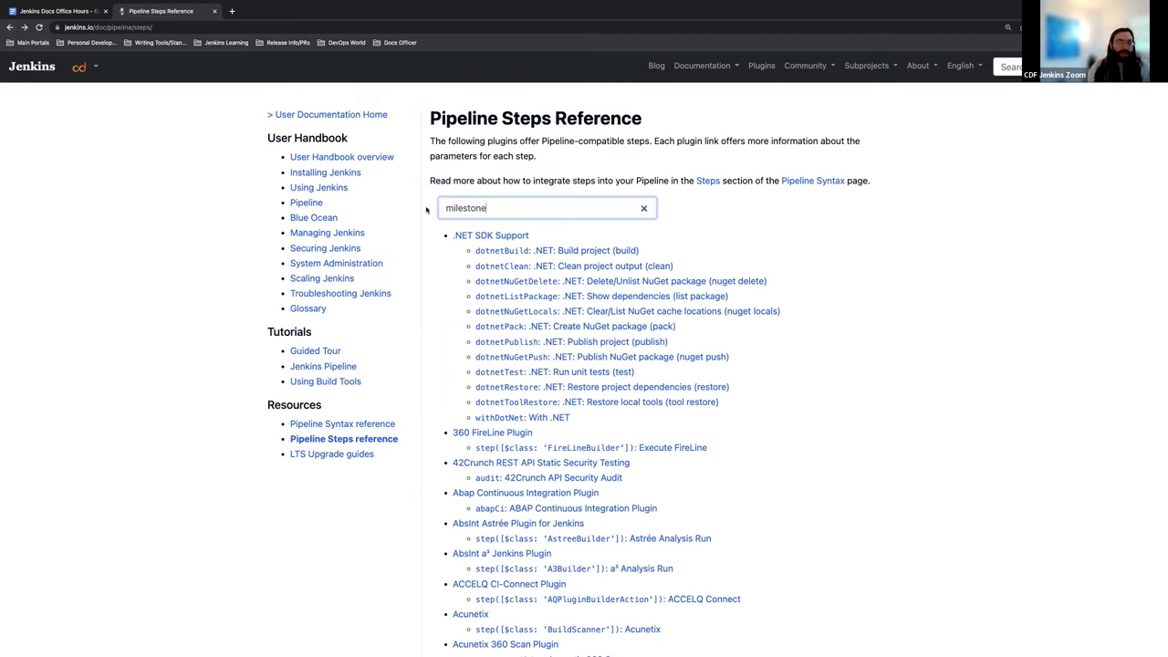
# Step: Replace the filter with 'scm' and open the Bitbucket Server Integration steps page
pyautogui.press('super+a')
pyautogui.write('scm')
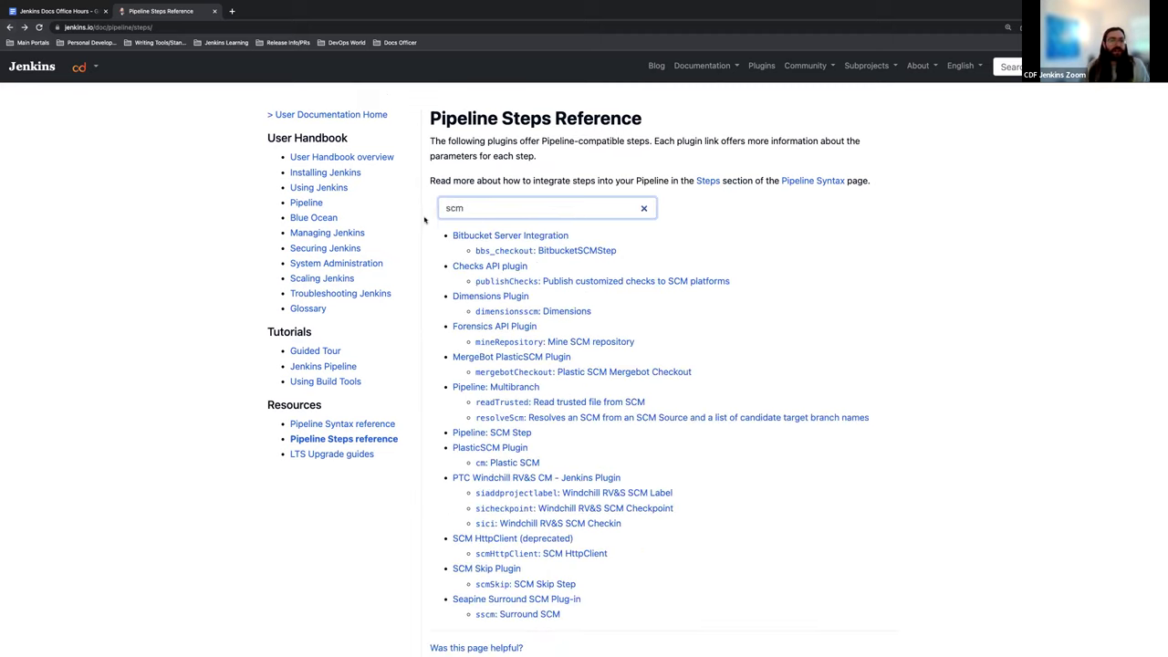
pyautogui.click(488, 238)
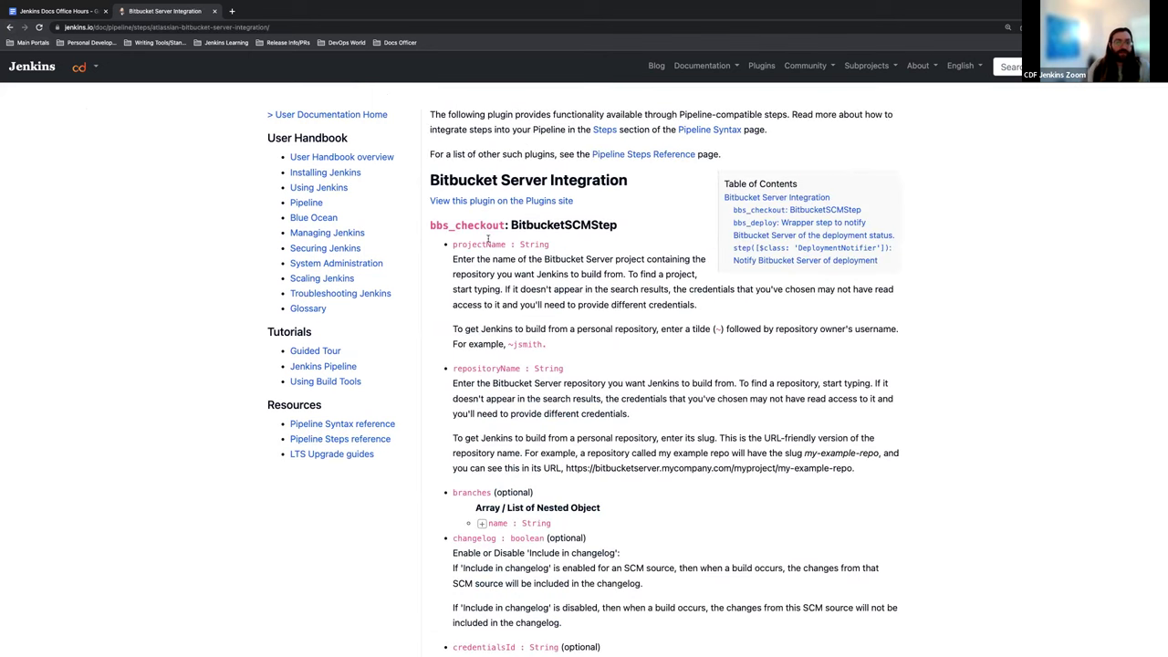
pyautogui.scroll(-10, 484, 274)
pyautogui.scroll(3, 481, 295)
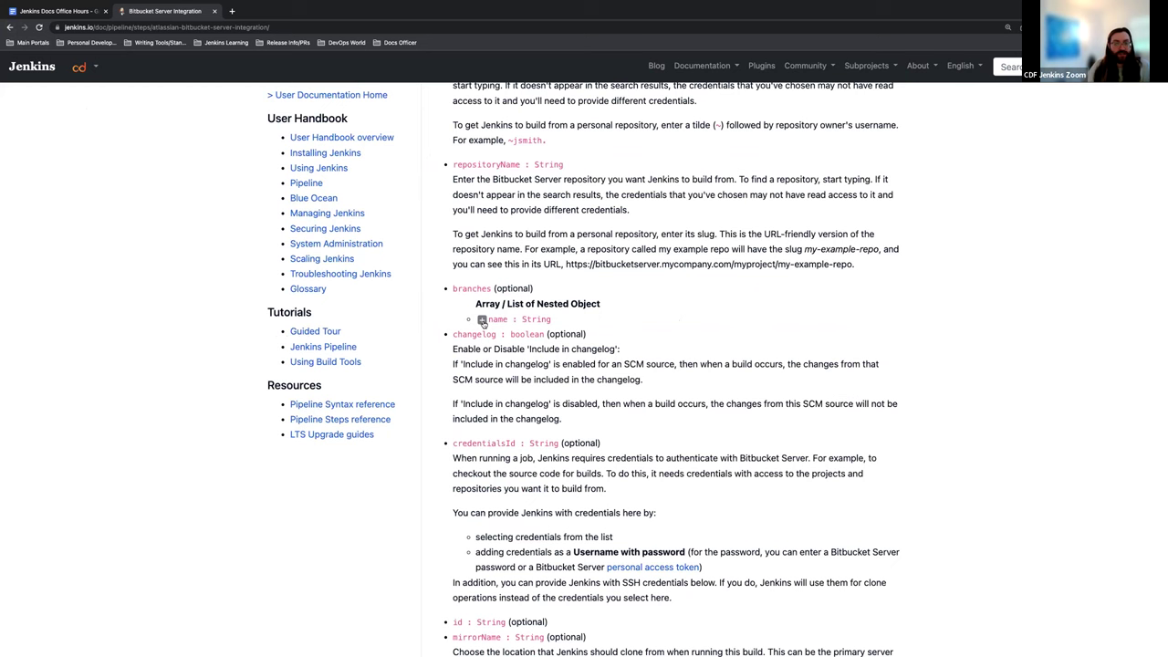
# Step: Expand and collapse the branches name parameter description, then return to the Office Hours notes
pyautogui.click(482, 319)
pyautogui.scroll(-1, 527, 338)
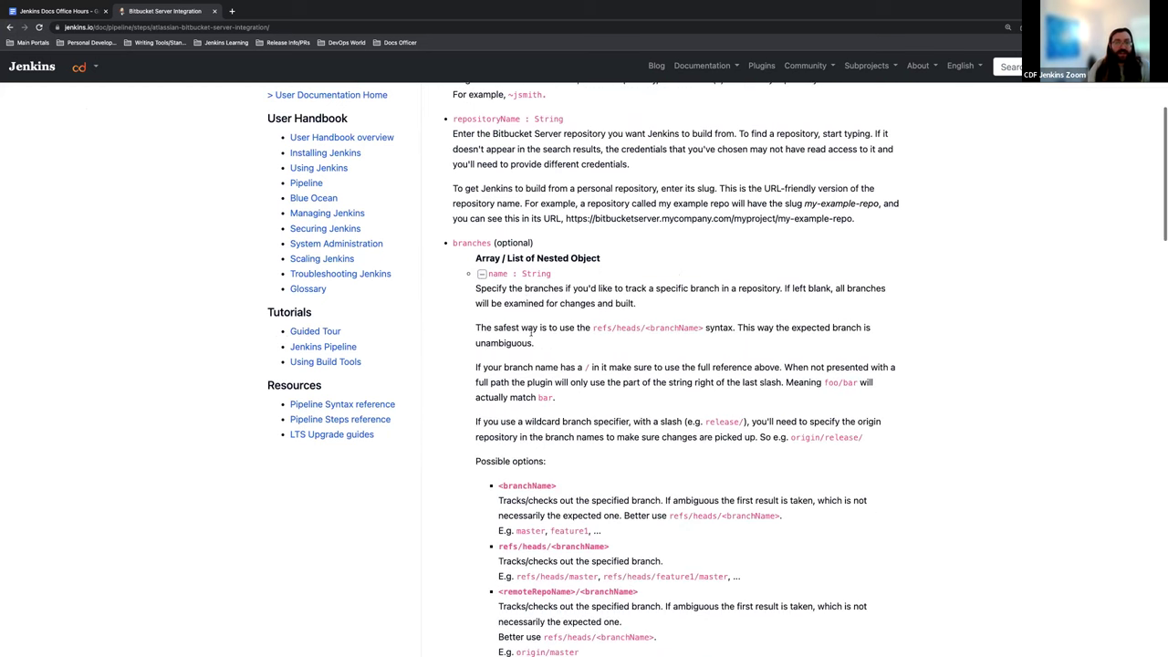
pyautogui.scroll(-6, 530, 292)
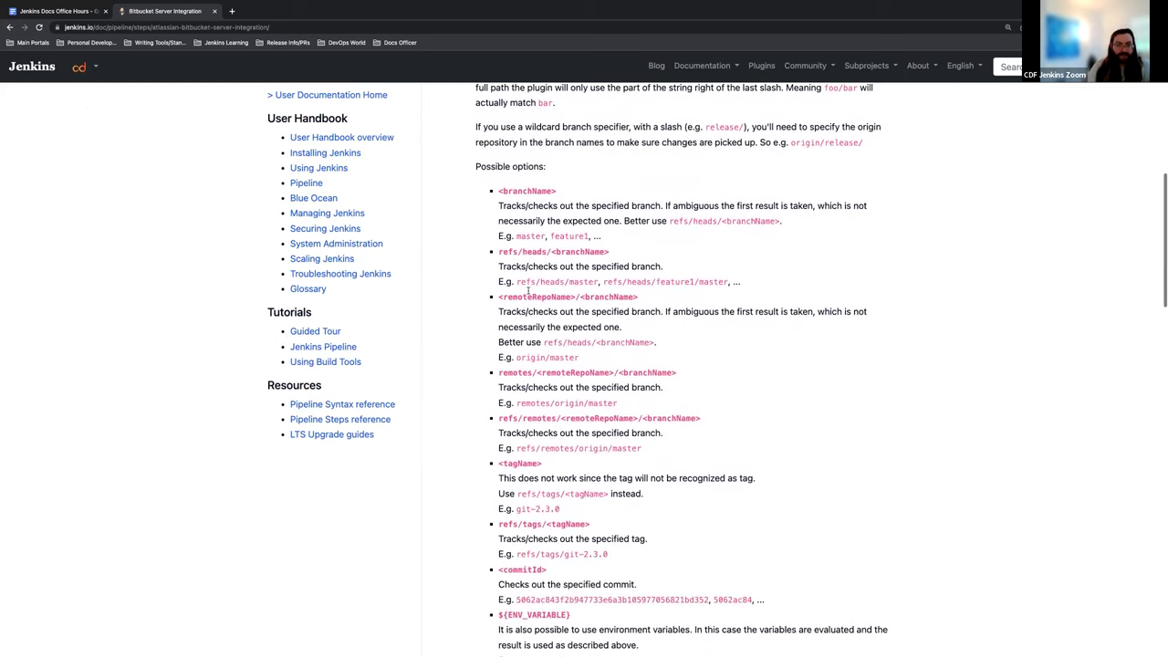
pyautogui.scroll(-5, 547, 320)
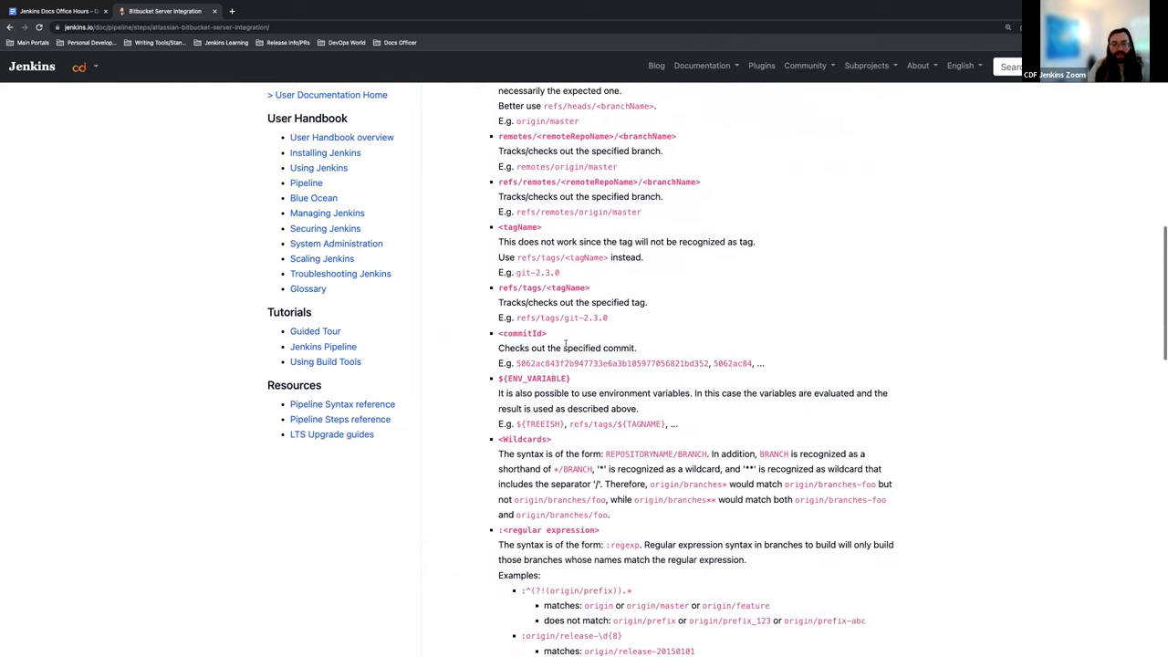
pyautogui.scroll(-7, 566, 344)
pyautogui.scroll(18, 435, 298)
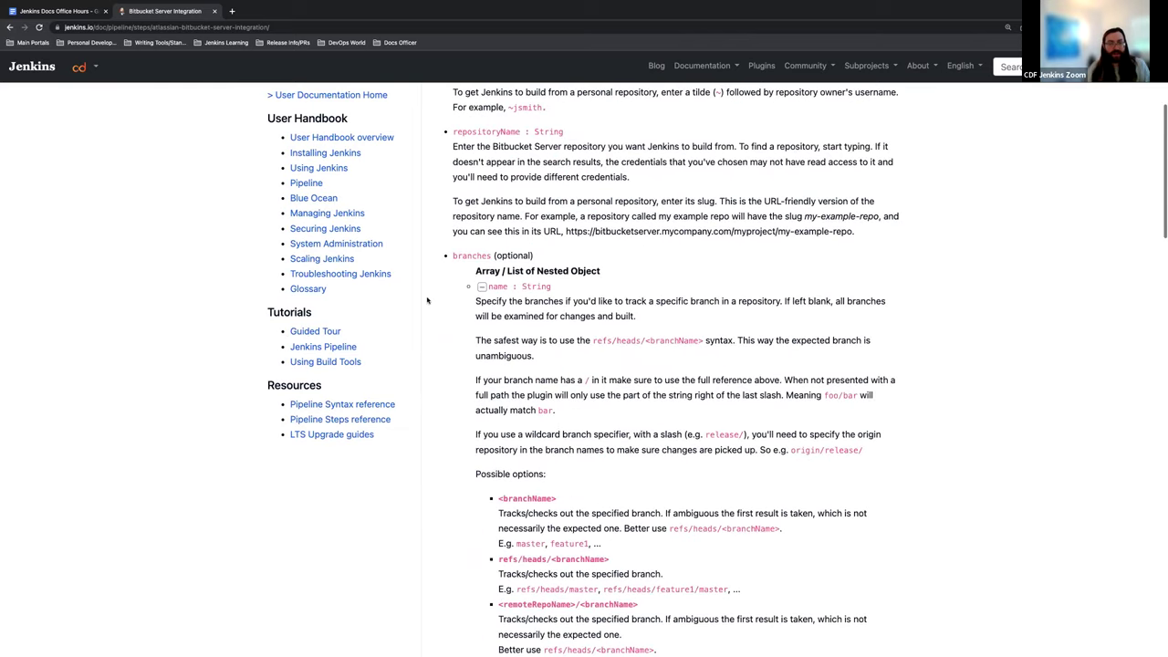
pyautogui.click(481, 287)
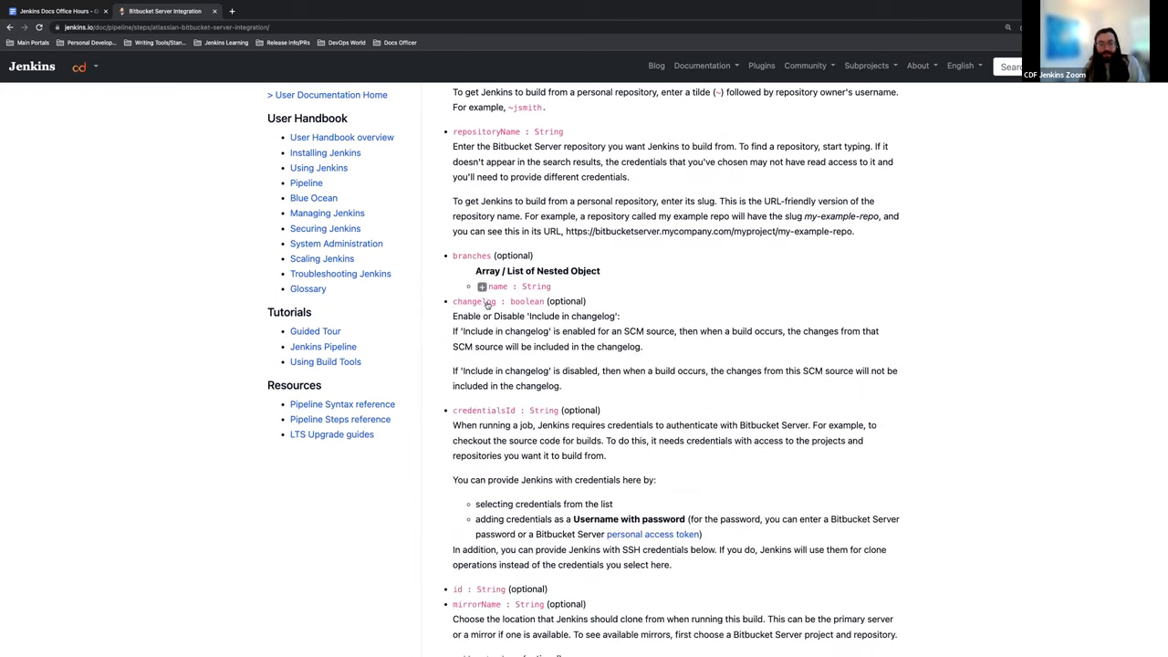
pyautogui.click(62, 13)
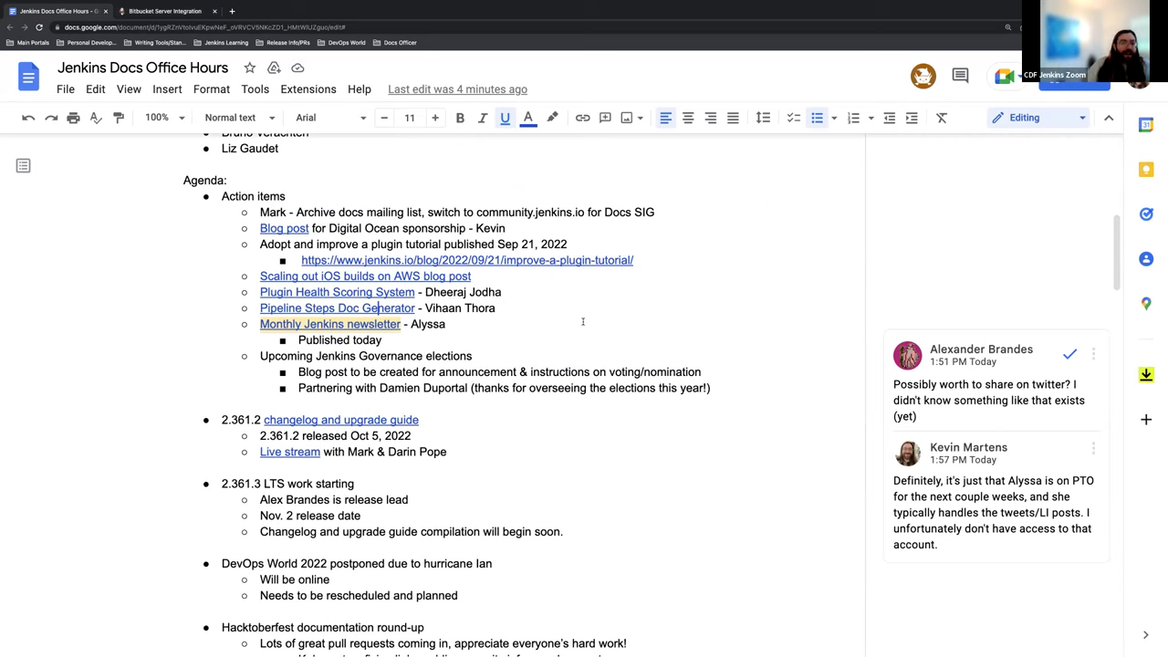
pyautogui.scroll(-1, 447, 326)
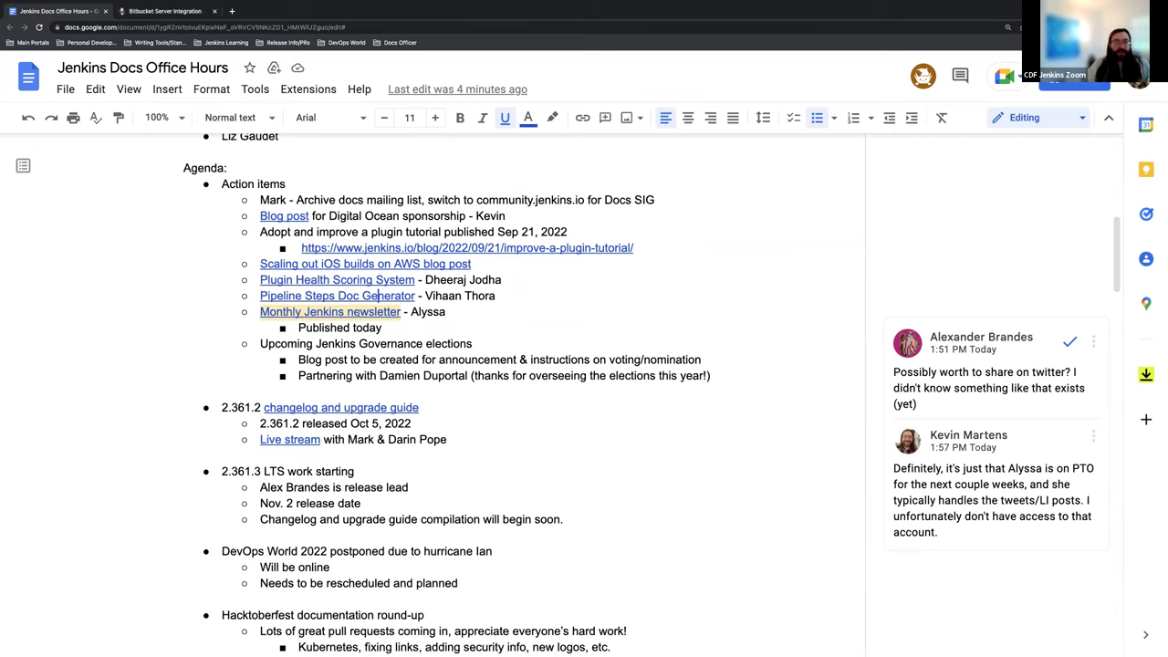
# Step: Open the September 2022 newsletter in a new tab and read its Security, Infrastructure and Platform Update sections
pyautogui.click(354, 313)
pyautogui.click(351, 334)
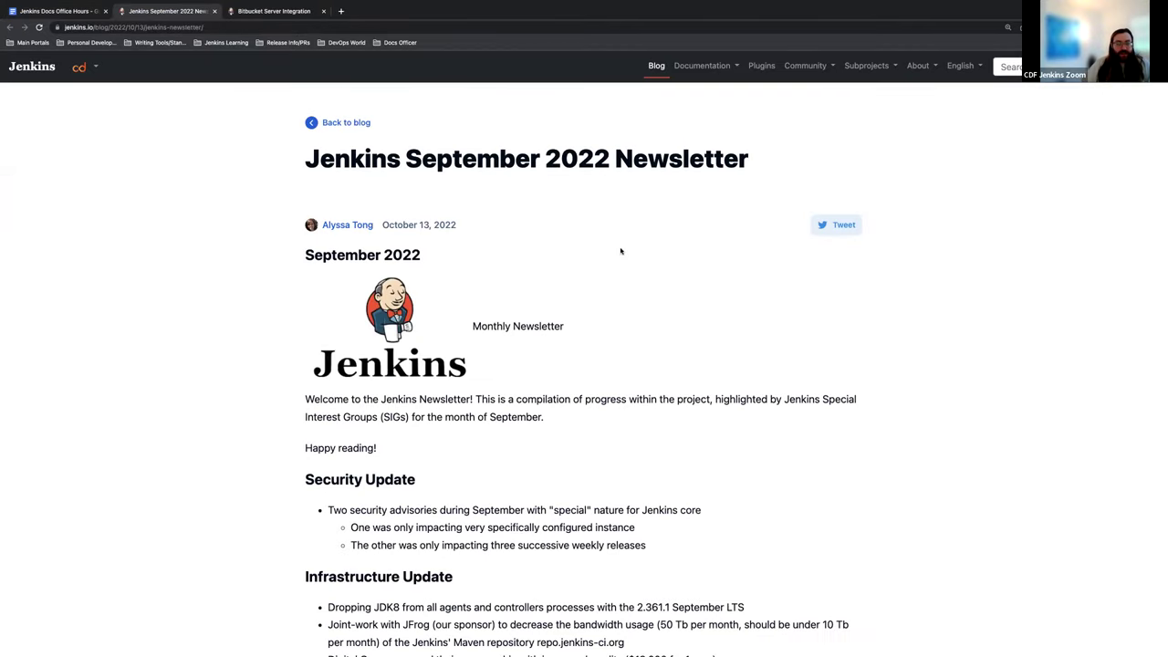
pyautogui.scroll(-3, 620, 251)
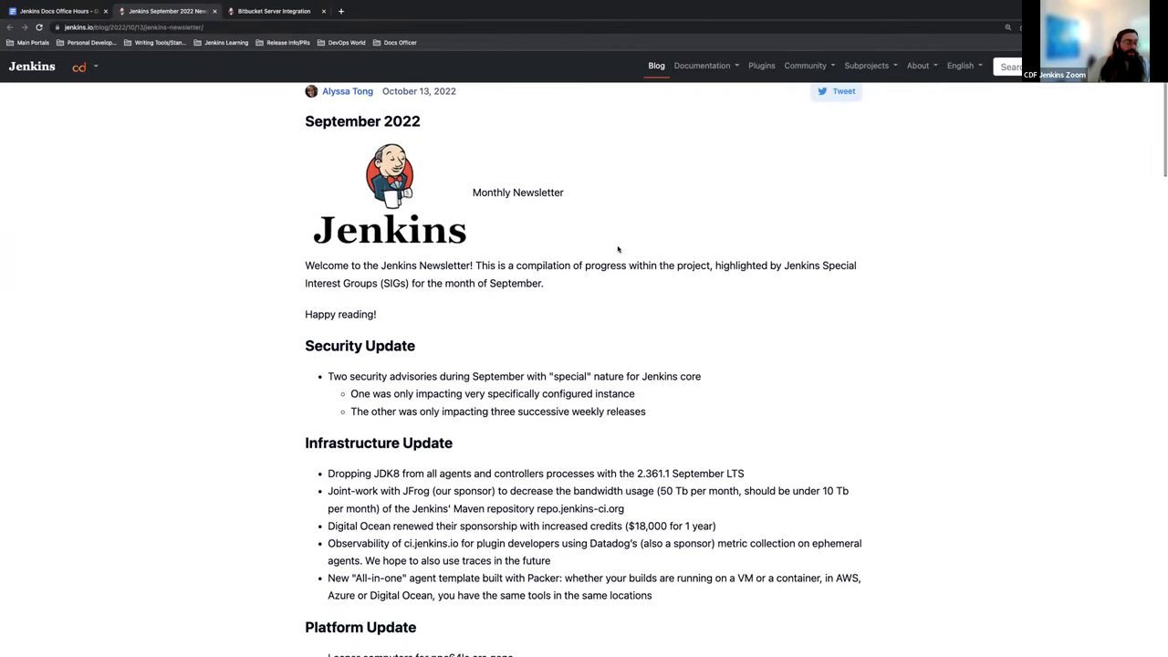
pyautogui.scroll(-3, 618, 248)
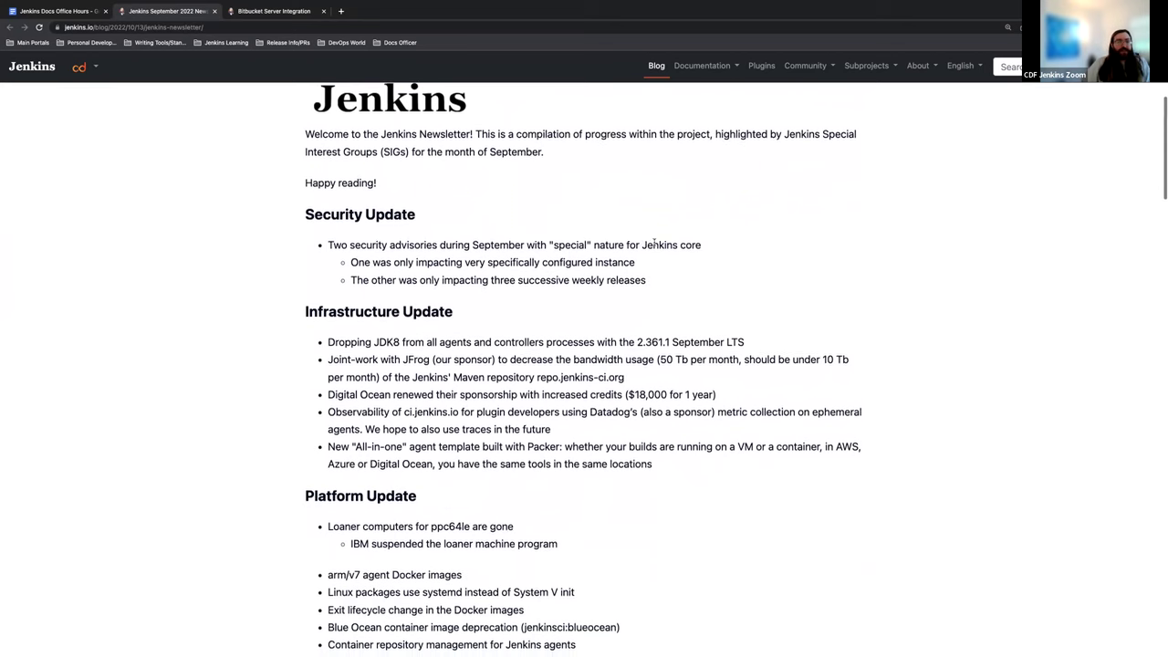
pyautogui.scroll(-4, 654, 241)
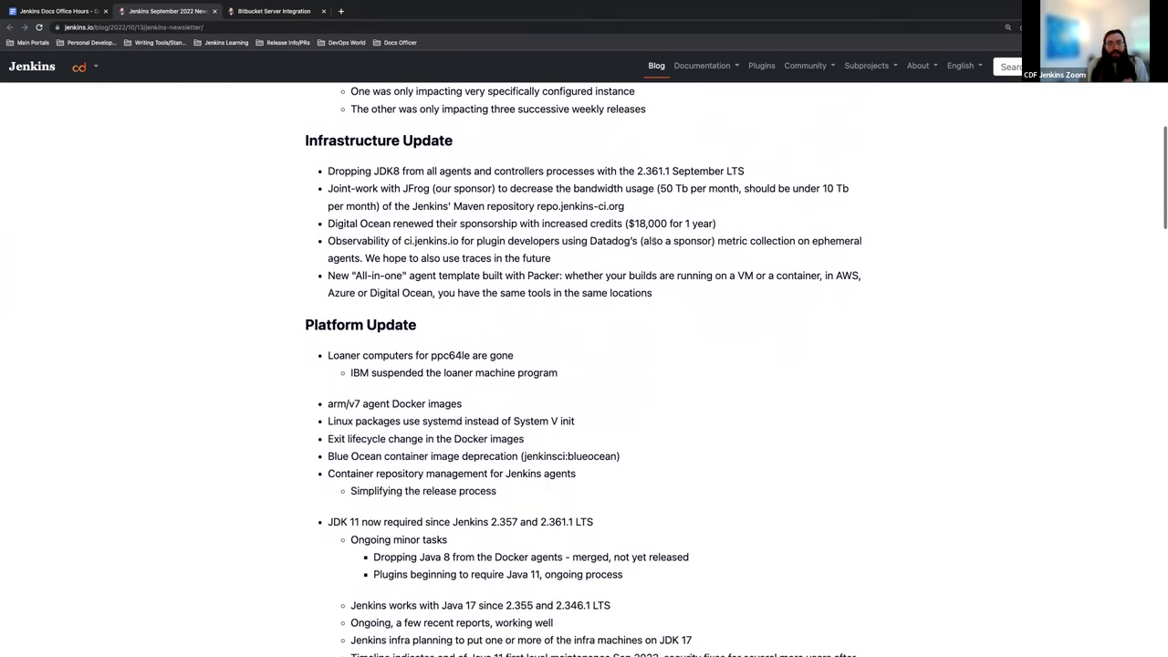
pyautogui.scroll(-10, 653, 241)
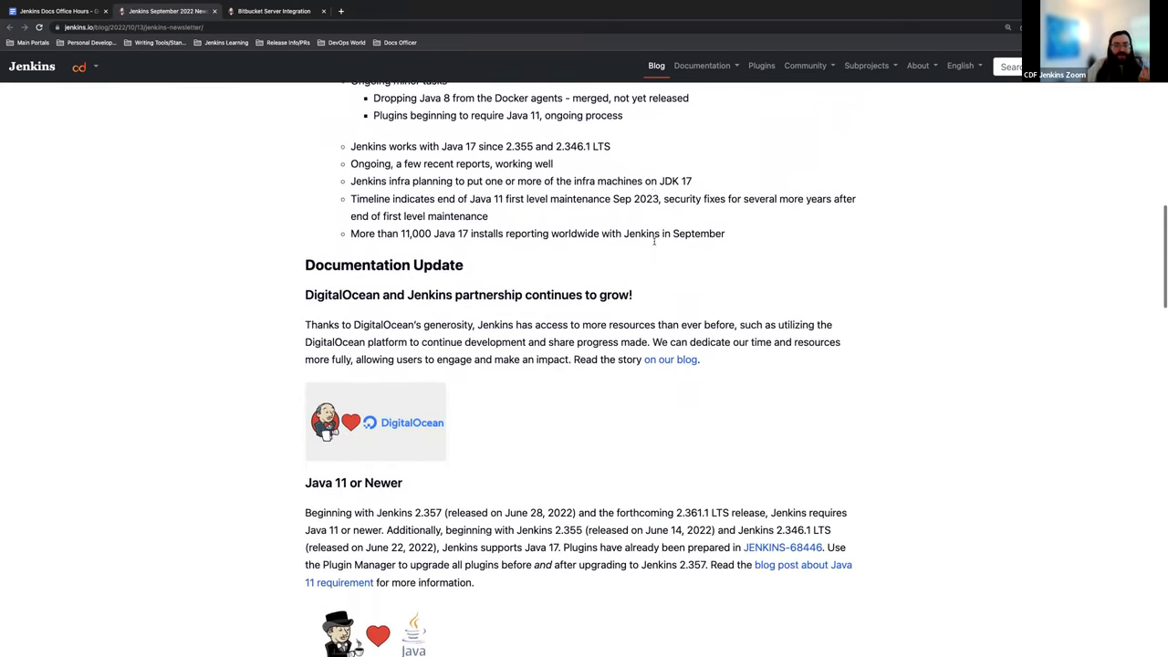
pyautogui.scroll(-11, 653, 240)
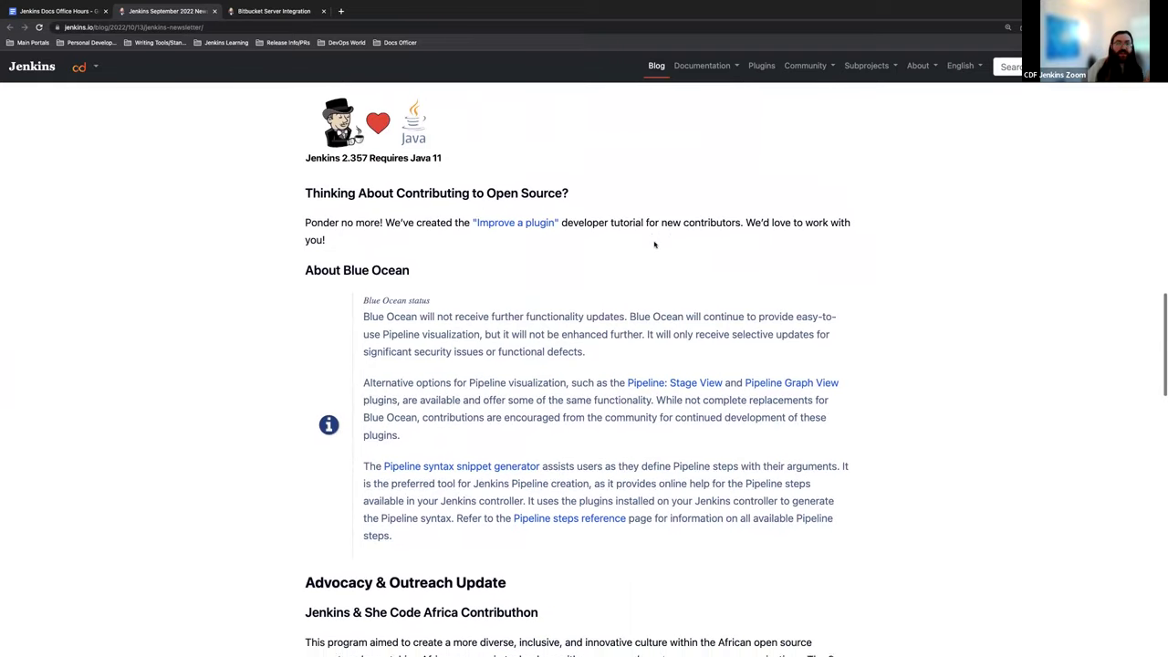
pyautogui.scroll(-8, 654, 244)
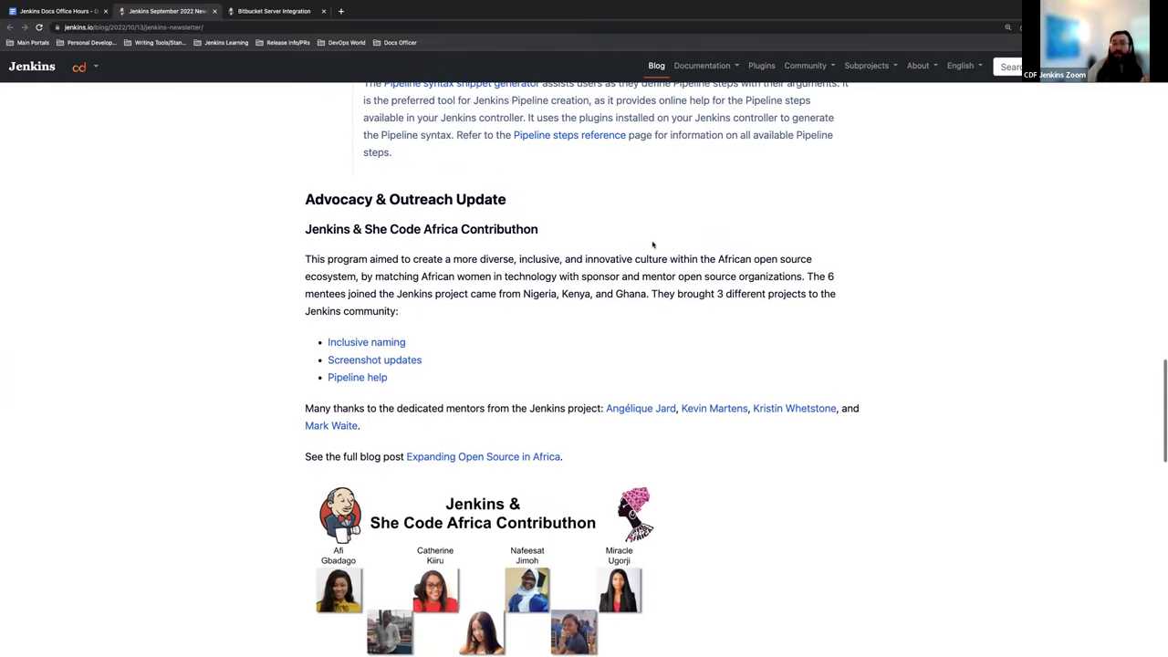
pyautogui.scroll(-5, 654, 243)
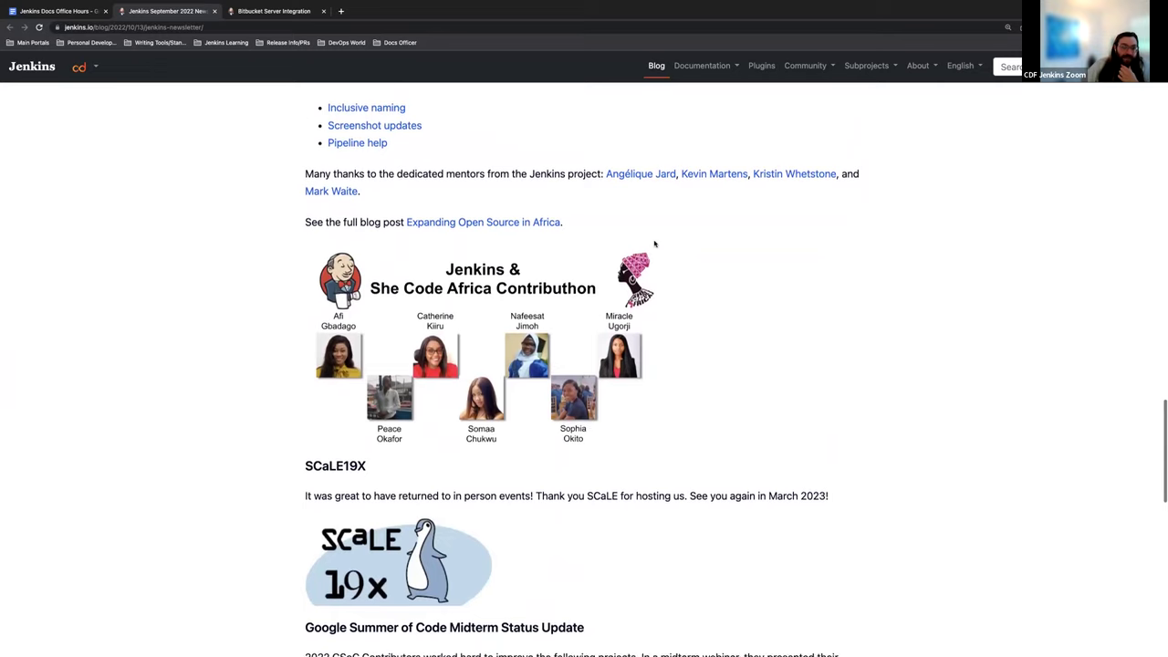
pyautogui.scroll(-12, 653, 243)
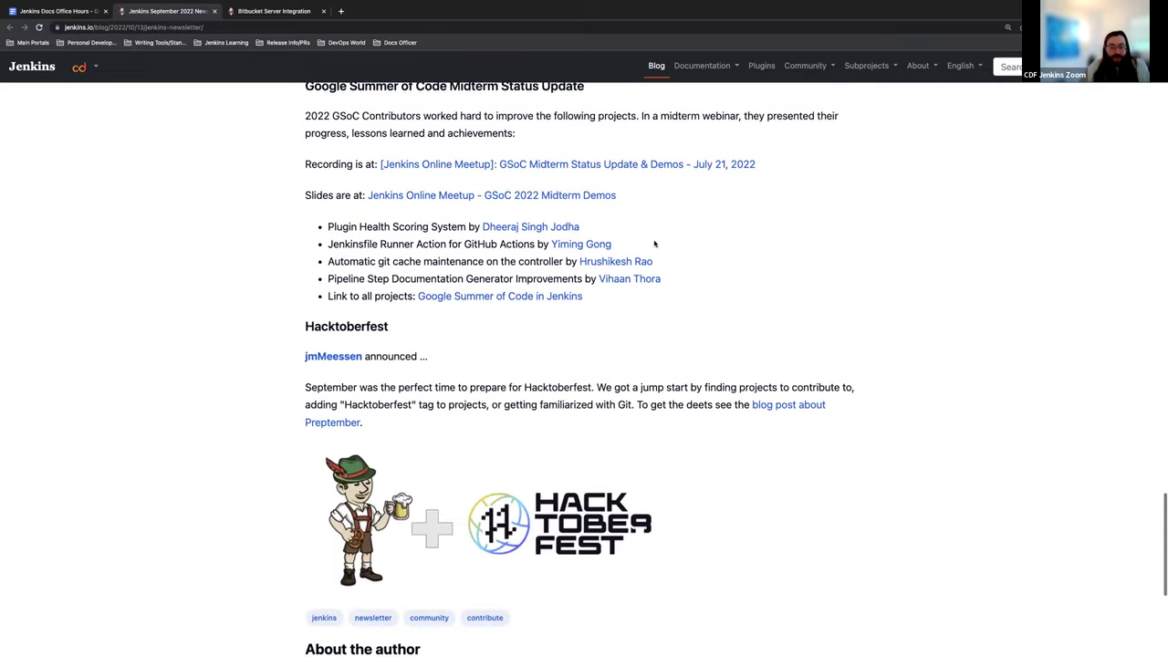
pyautogui.scroll(-1, 653, 244)
pyautogui.scroll(15, 653, 244)
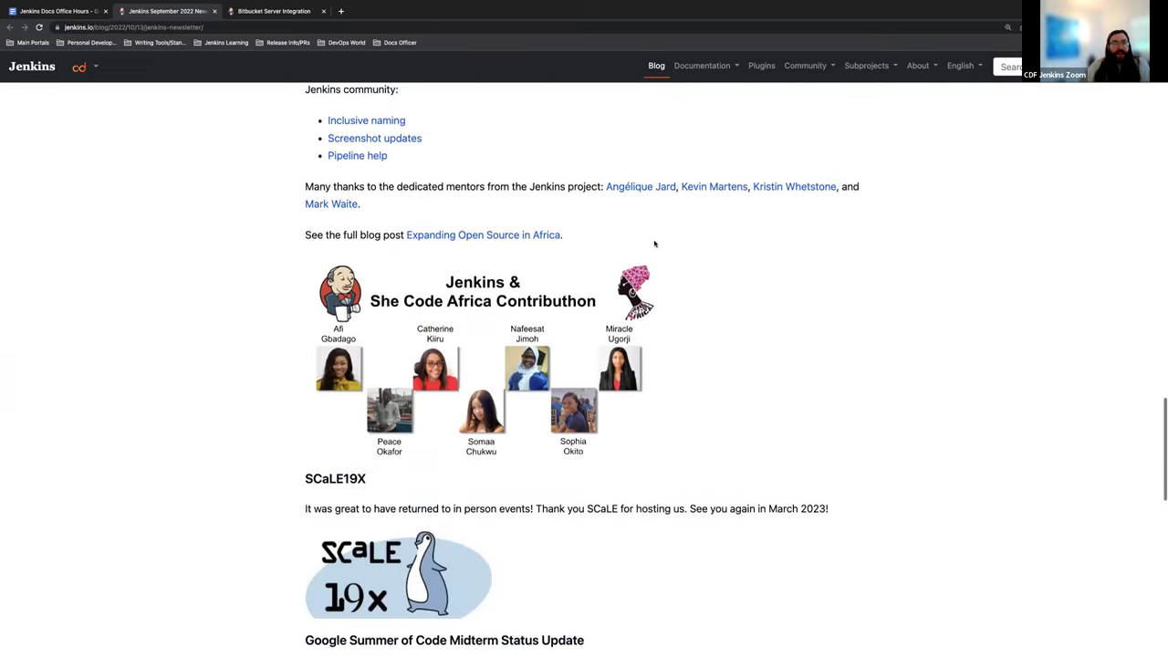
pyautogui.scroll(20, 654, 244)
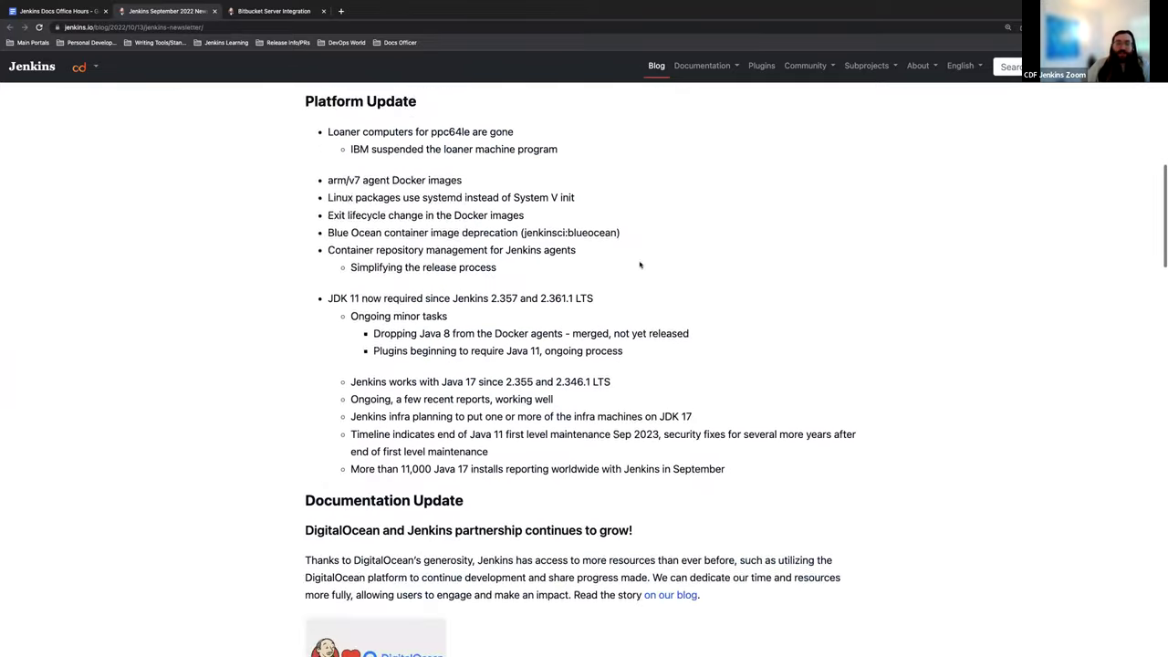
pyautogui.scroll(16, 639, 264)
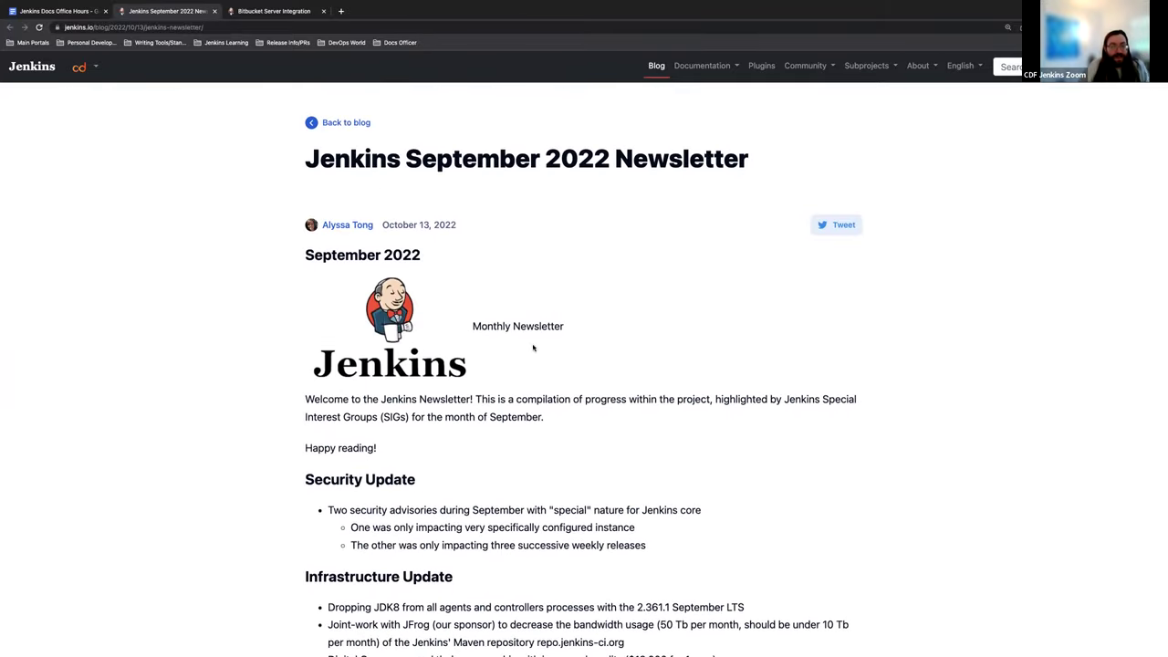
pyautogui.scroll(-2, 512, 343)
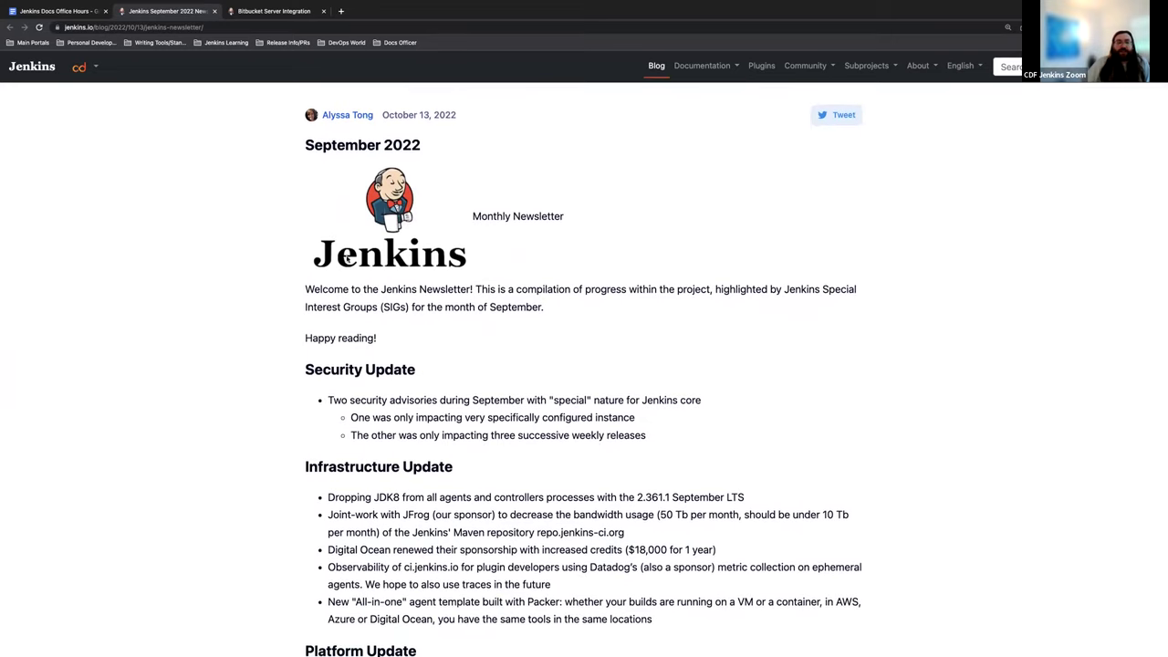
pyautogui.moveTo(91, 3)
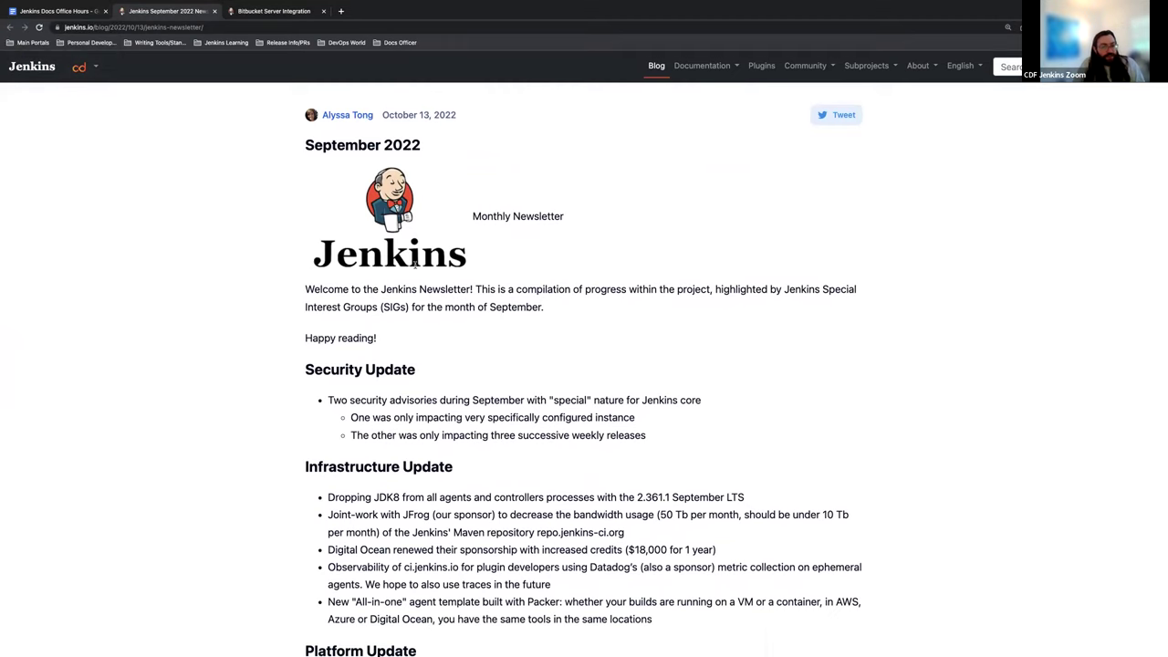
pyautogui.scroll(-2, 457, 287)
pyautogui.scroll(-2, 431, 290)
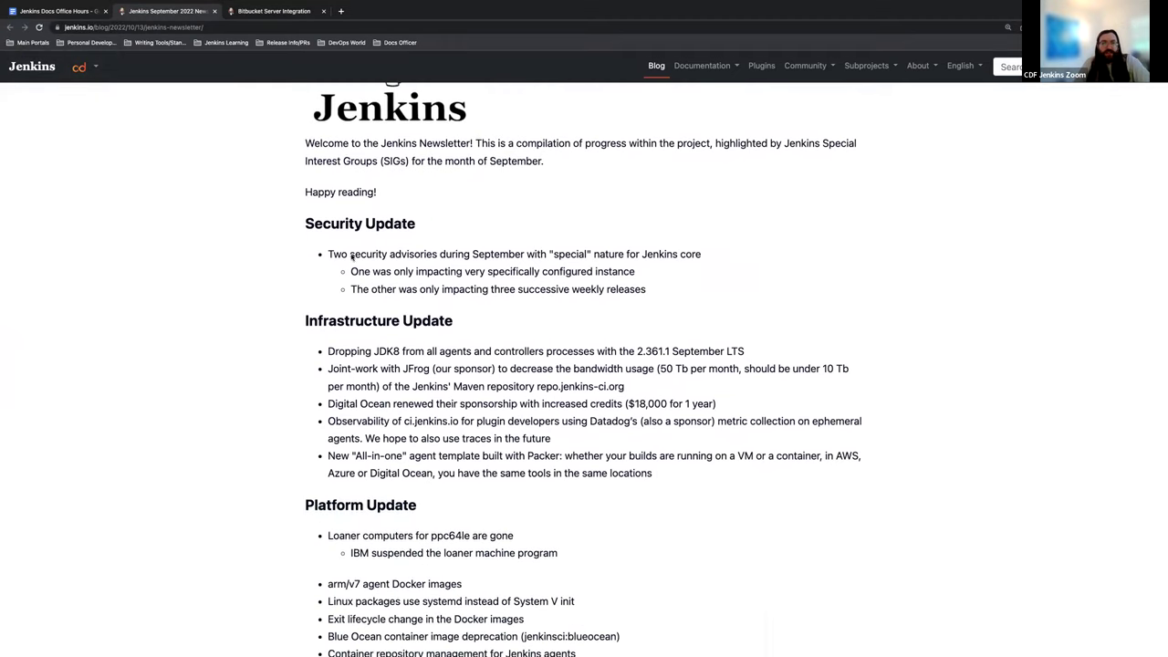
pyautogui.scroll(-3, 422, 345)
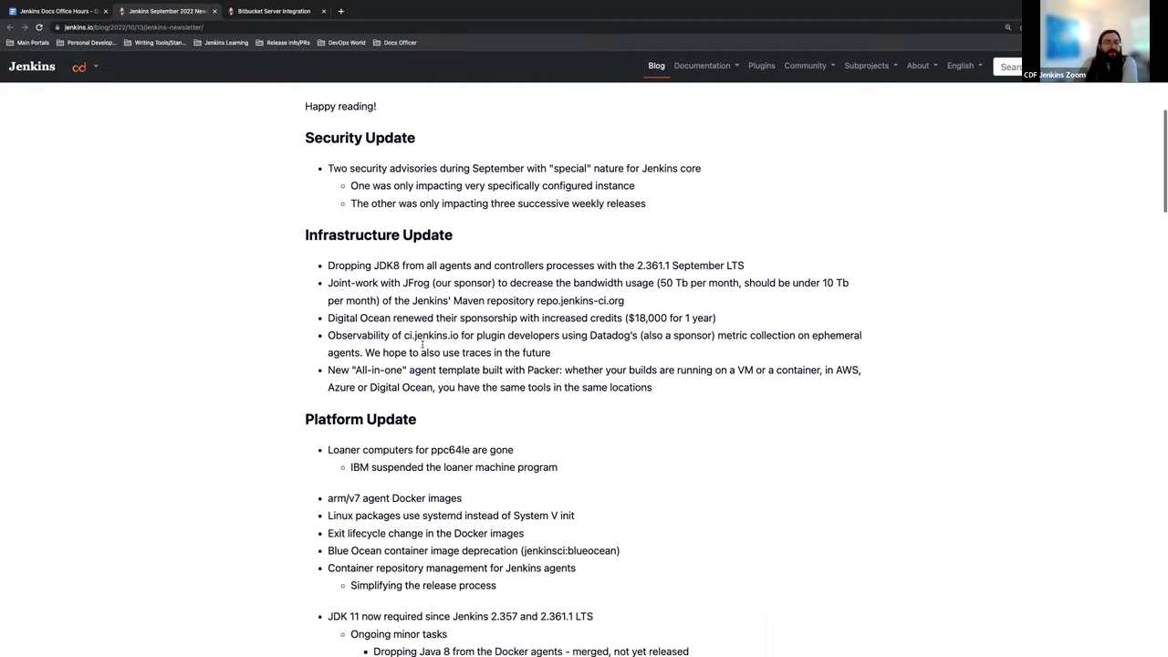
pyautogui.scroll(-4, 429, 343)
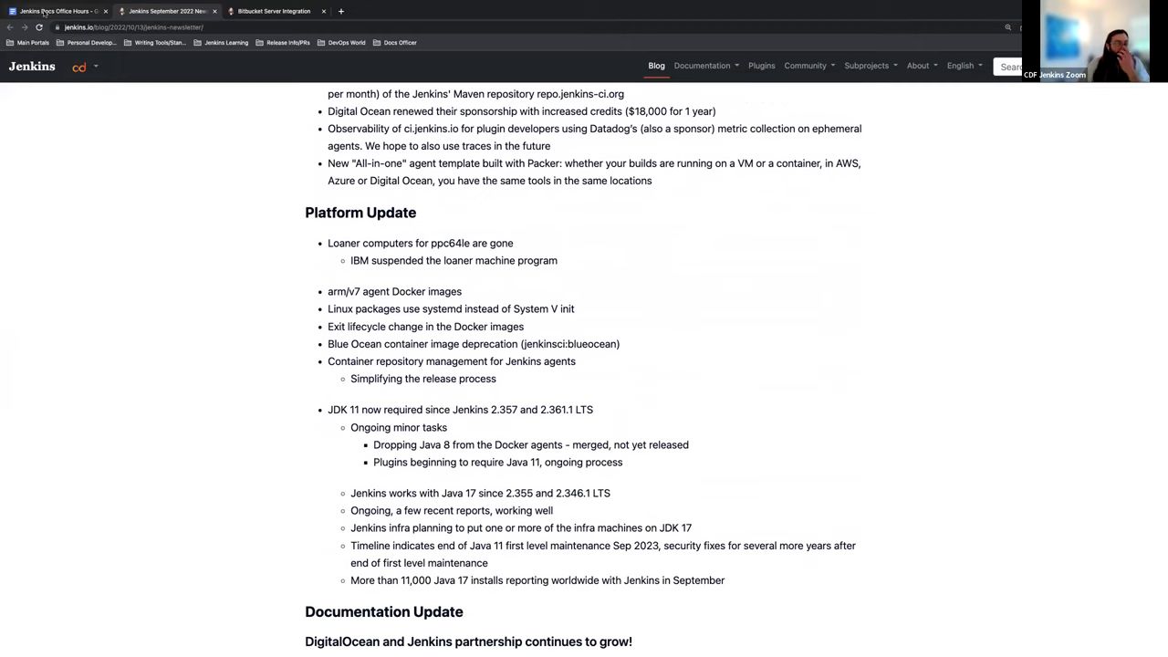
# Step: Return to the Office Hours notes and scroll down to the action items
pyautogui.click(53, 11)
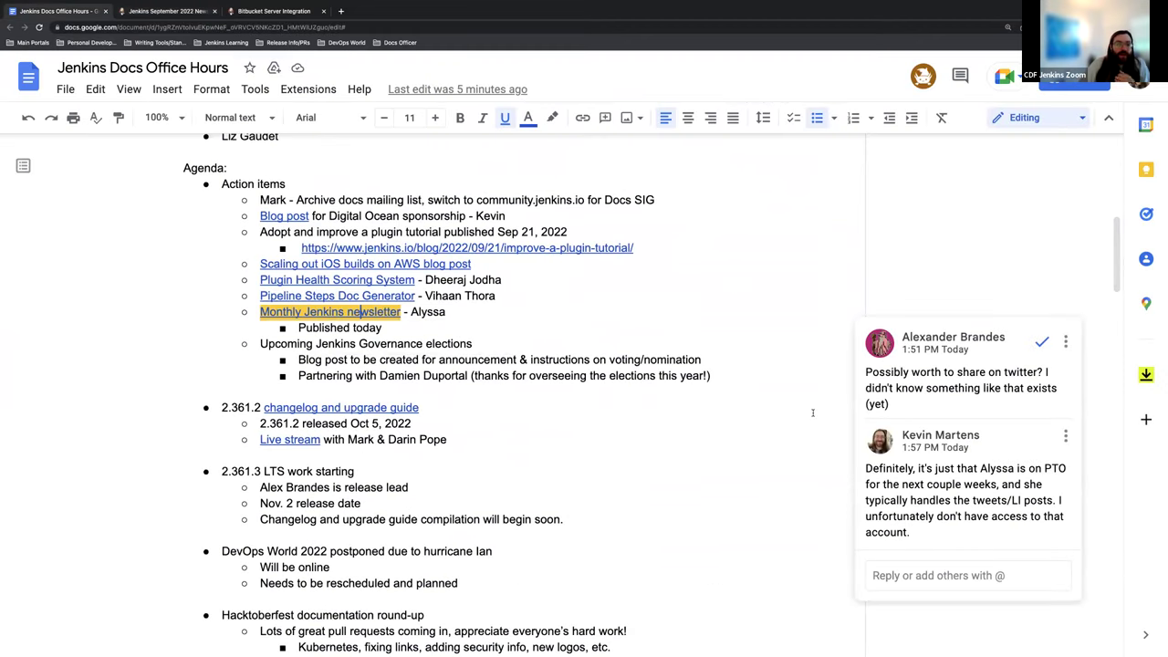
pyautogui.scroll(-1, 777, 434)
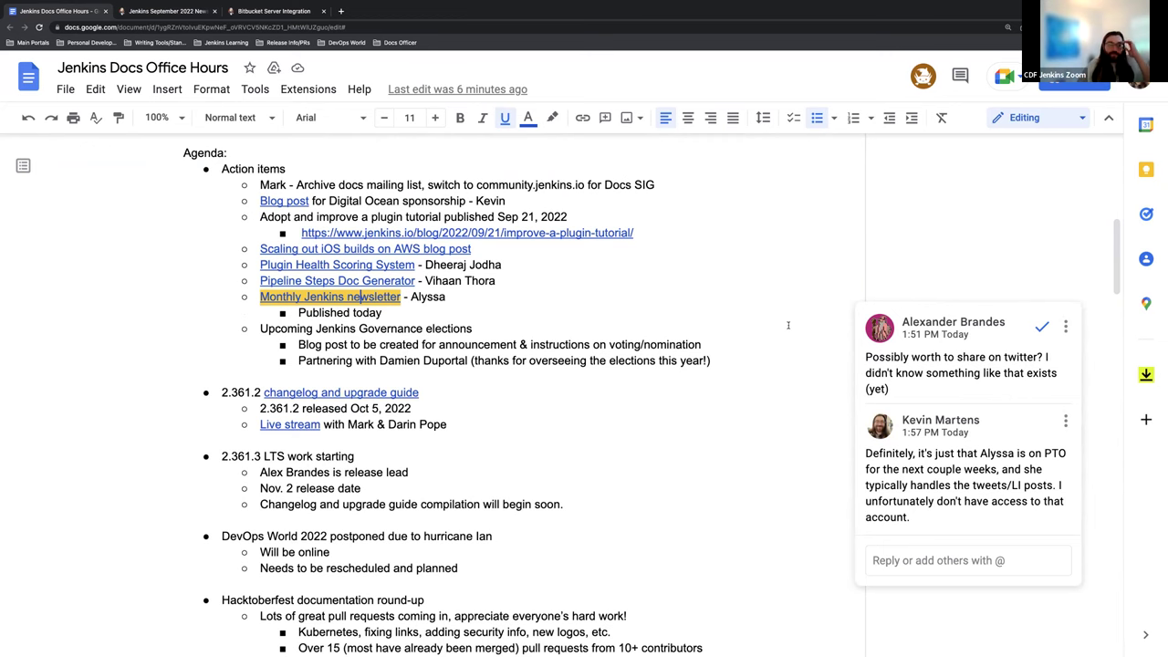
pyautogui.scroll(-2, 789, 325)
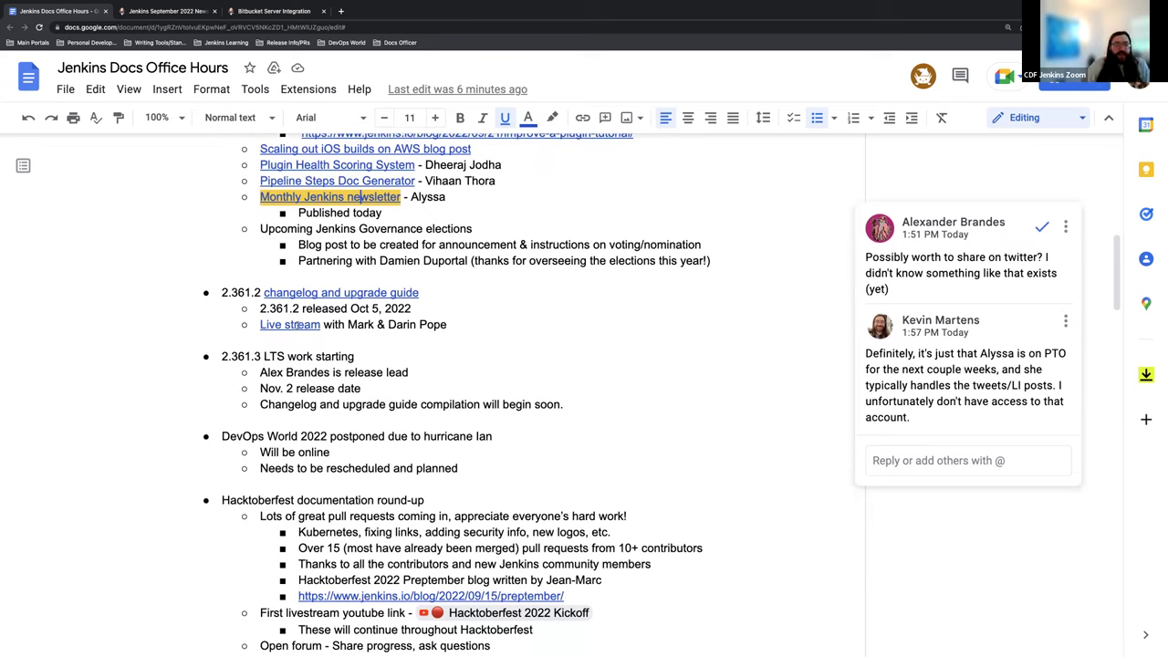
pyautogui.scroll(-1, 392, 326)
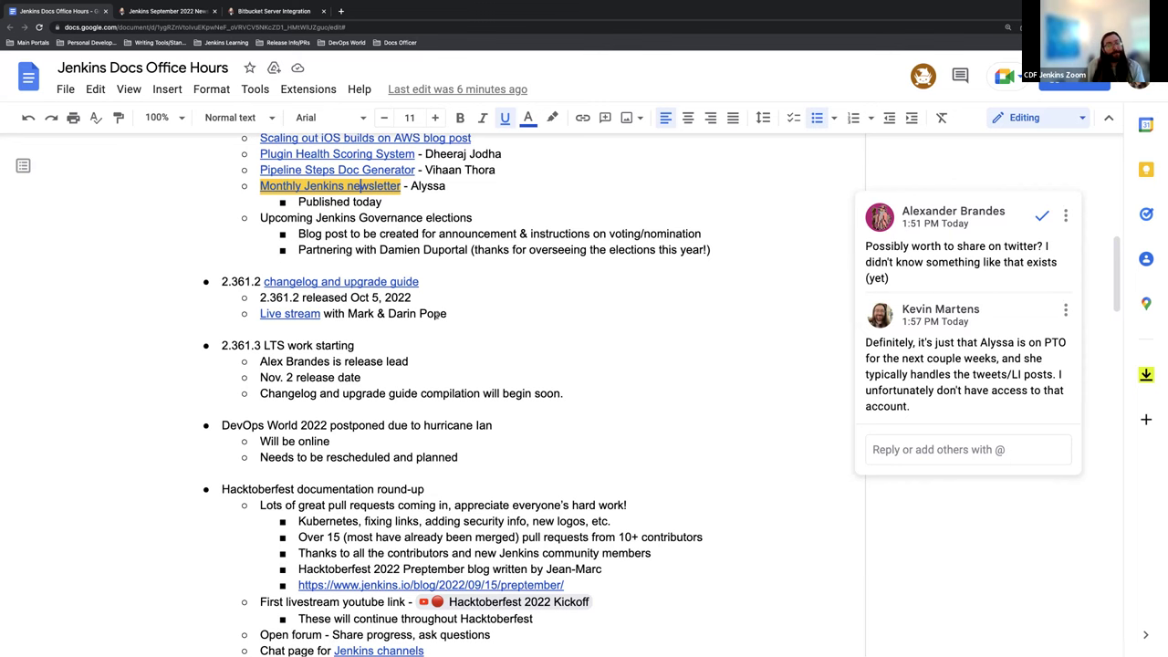
pyautogui.scroll(-2, 438, 315)
pyautogui.scroll(-1, 326, 391)
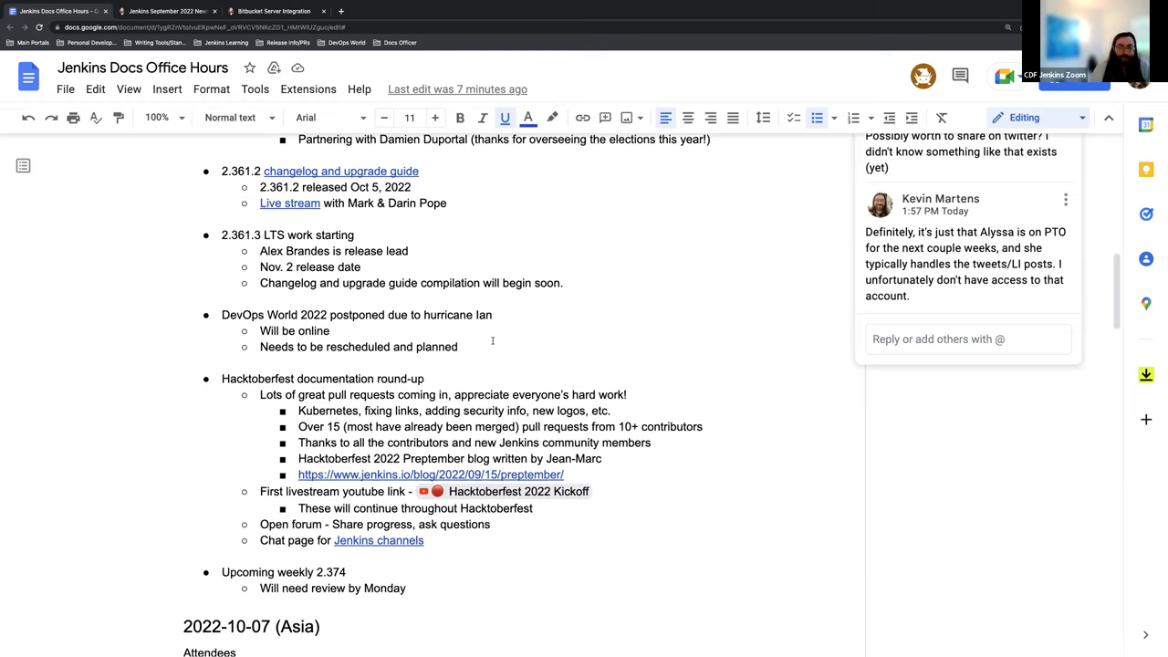
pyautogui.scroll(-2, 493, 340)
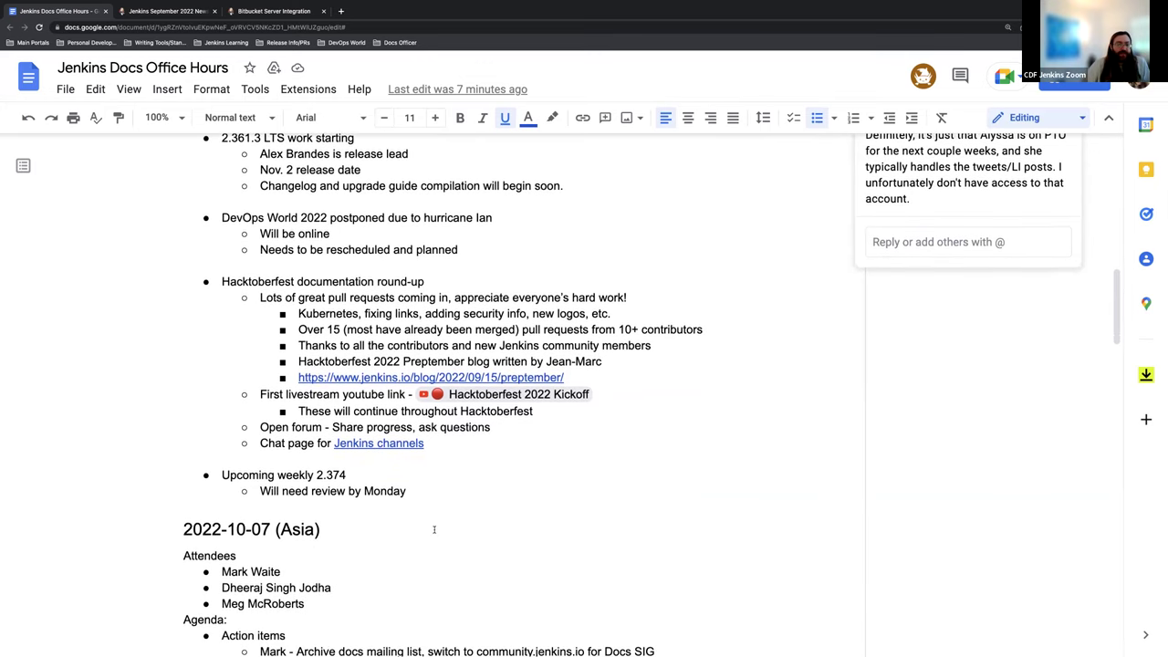
# Step: Move the Upcoming weekly 2.374 item and its sub-line to just after the DevOps World 2022 item
pyautogui.moveTo(405, 491); pyautogui.dragTo(205, 477)
pyautogui.hotkey('ctrl', 'c')
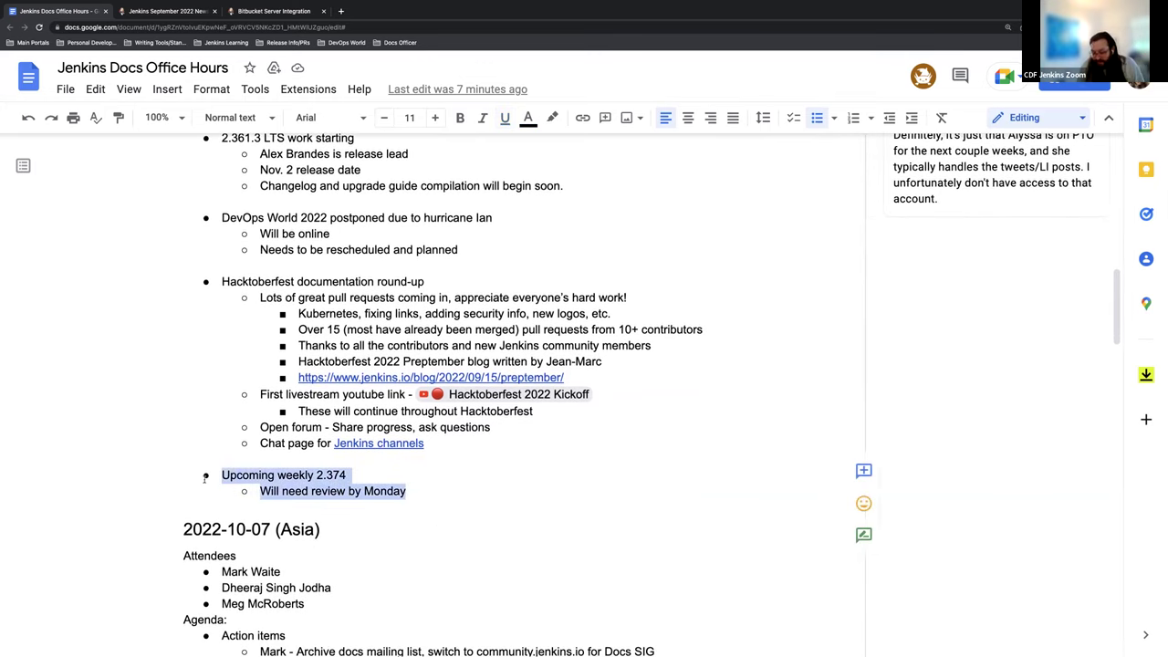
pyautogui.press('BackSpace')
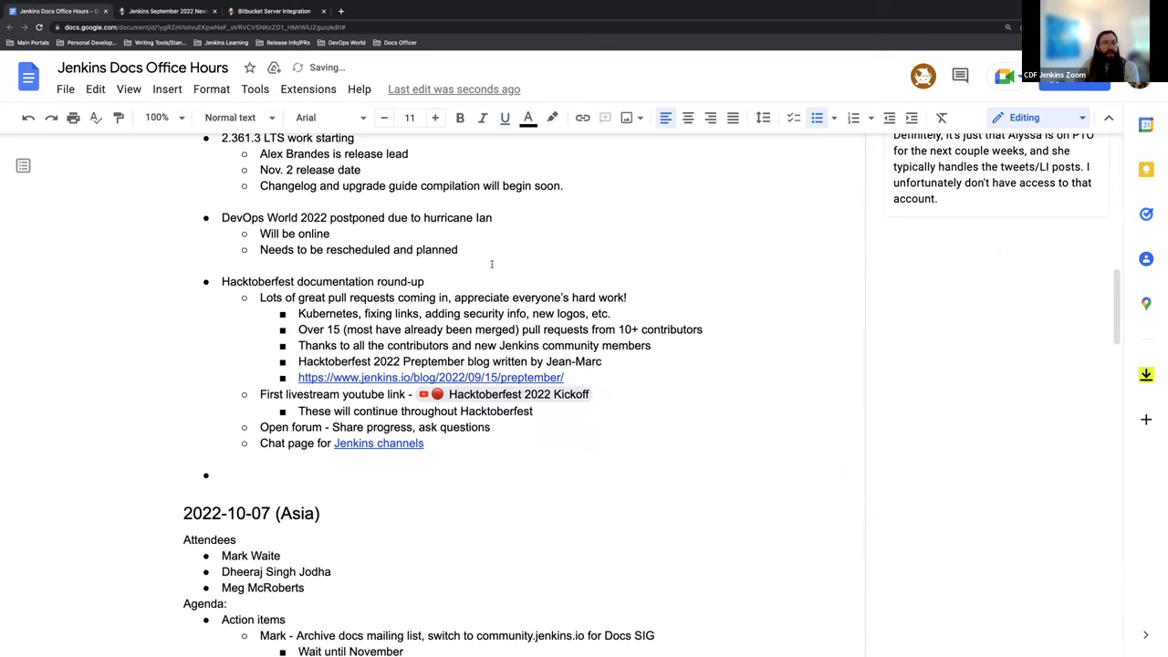
pyautogui.click(485, 255)
pyautogui.press('Return')
pyautogui.hotkey('shift', 'Tab')
pyautogui.hotkey('ctrl', 'v')
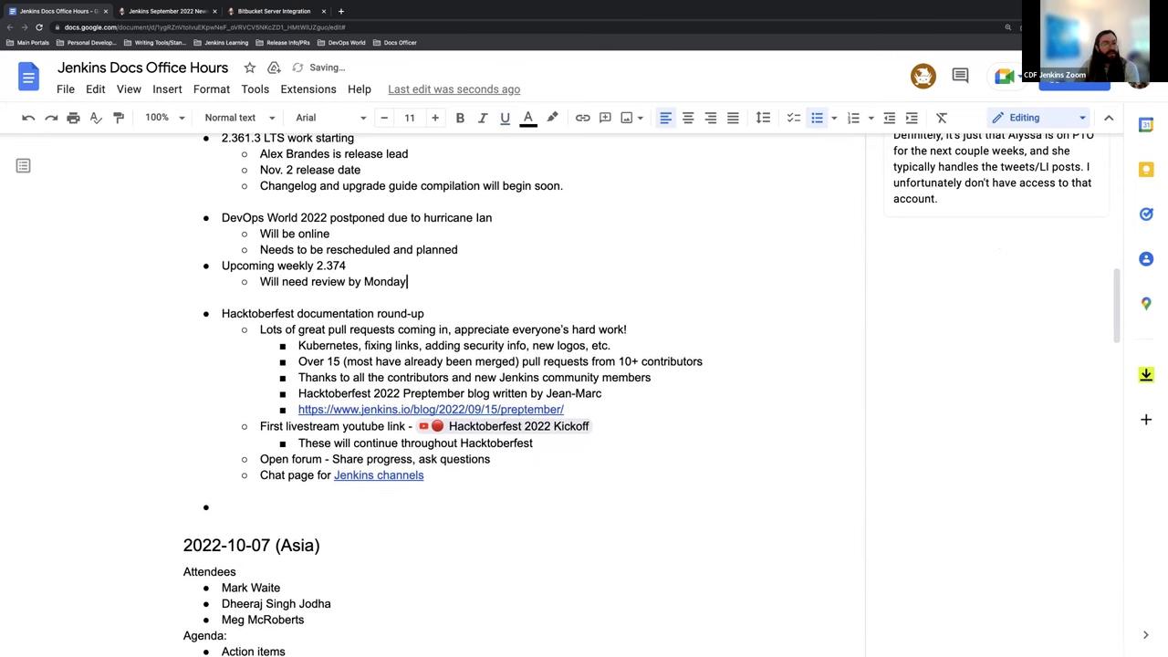
# Step: Delete the leftover empty bullet and put the cursor at the end of the Hacktoberfest round-up line
pyautogui.tripleClick(228, 512)
pyautogui.press('BackSpace')
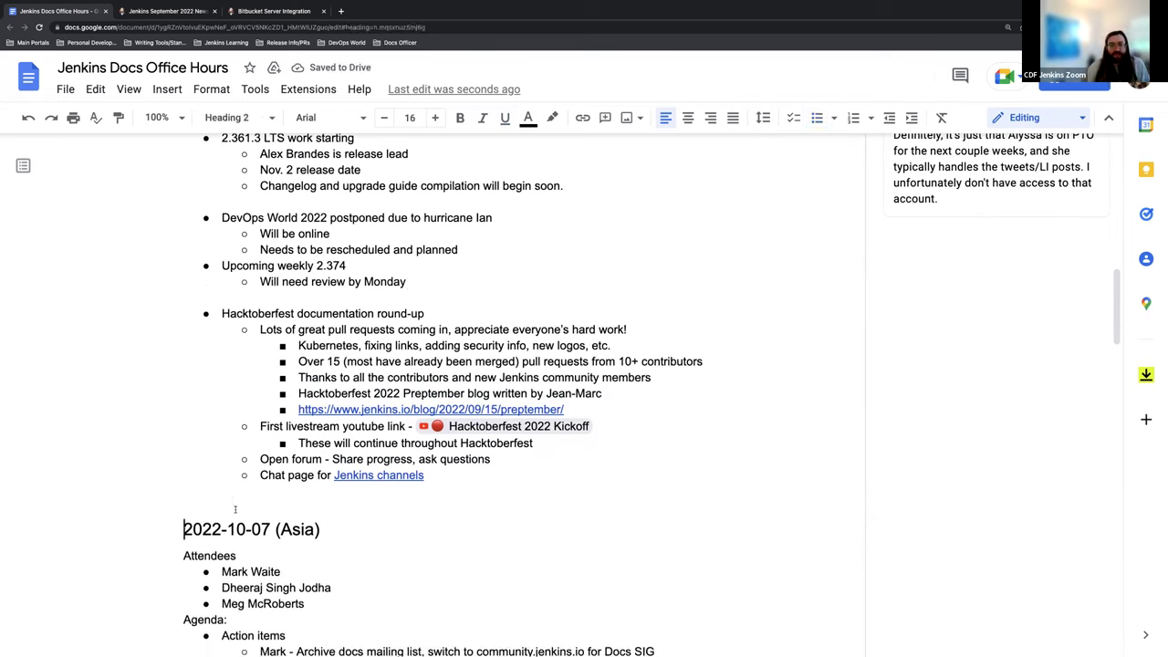
pyautogui.click(468, 309)
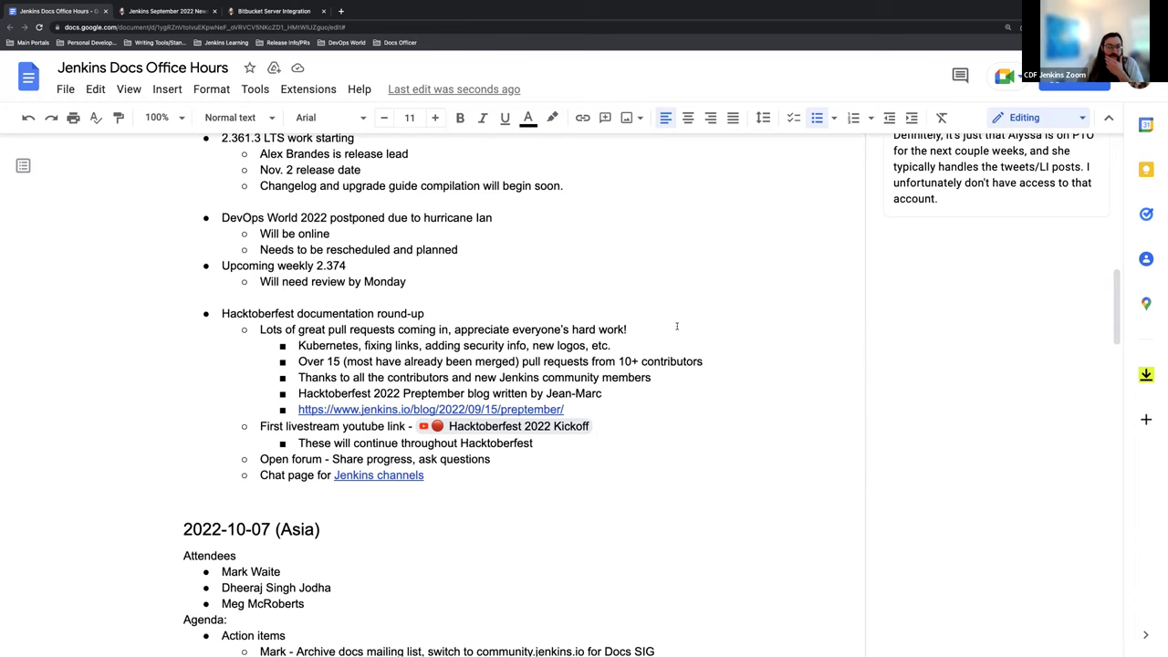
pyautogui.scroll(-1, 673, 324)
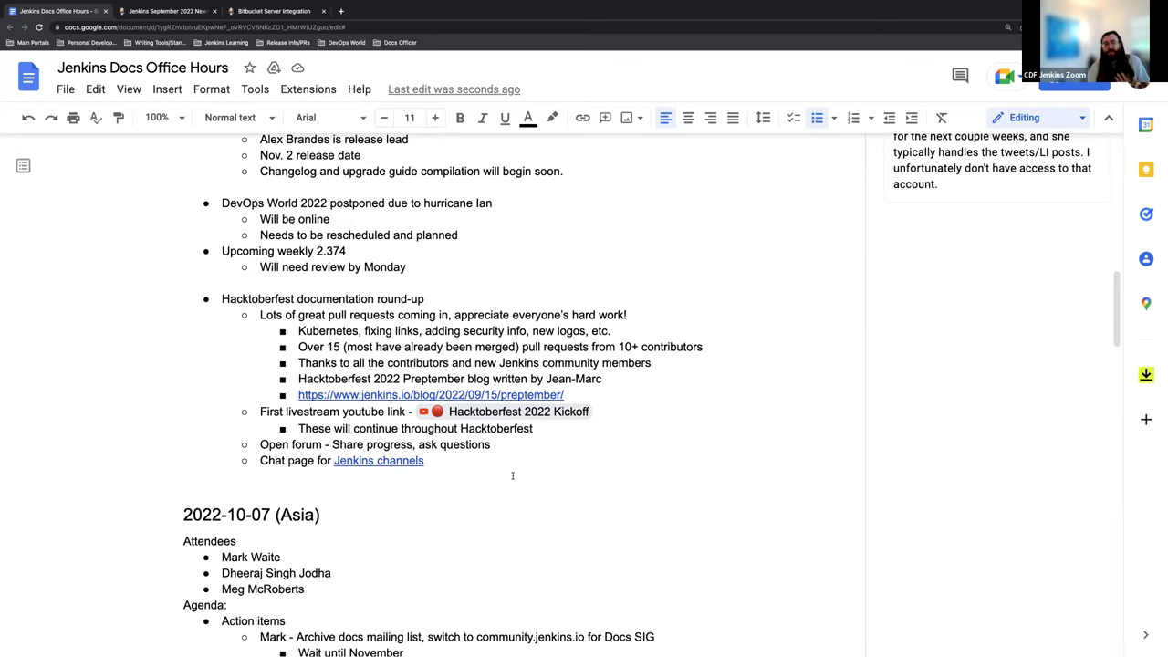
# Step: Open jenkins.io in a new tab and go to the Hacktoberfest 2022 information page
pyautogui.click(341, 11)
pyautogui.write('jenkins.io')
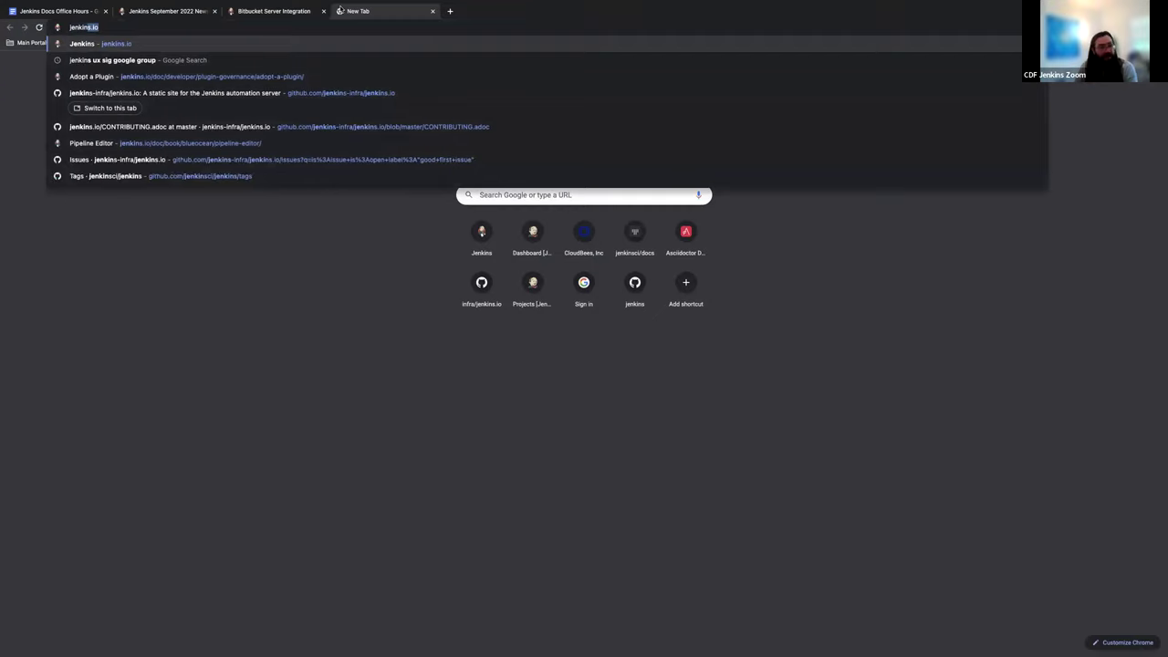
pyautogui.press('Return')
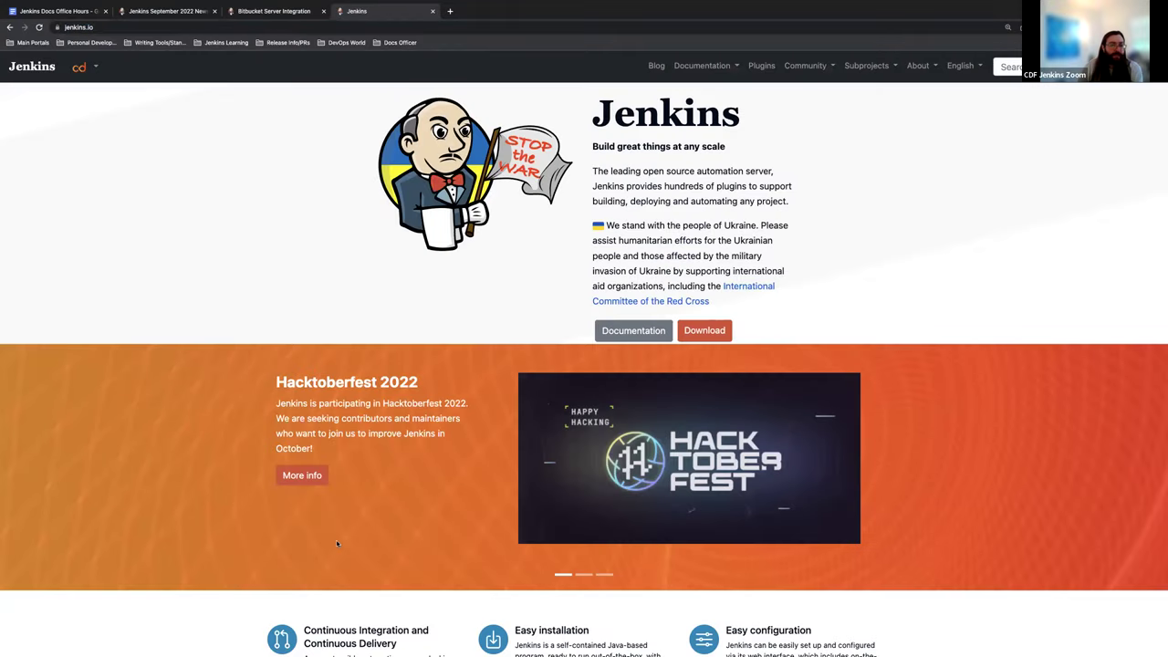
pyautogui.click(302, 474)
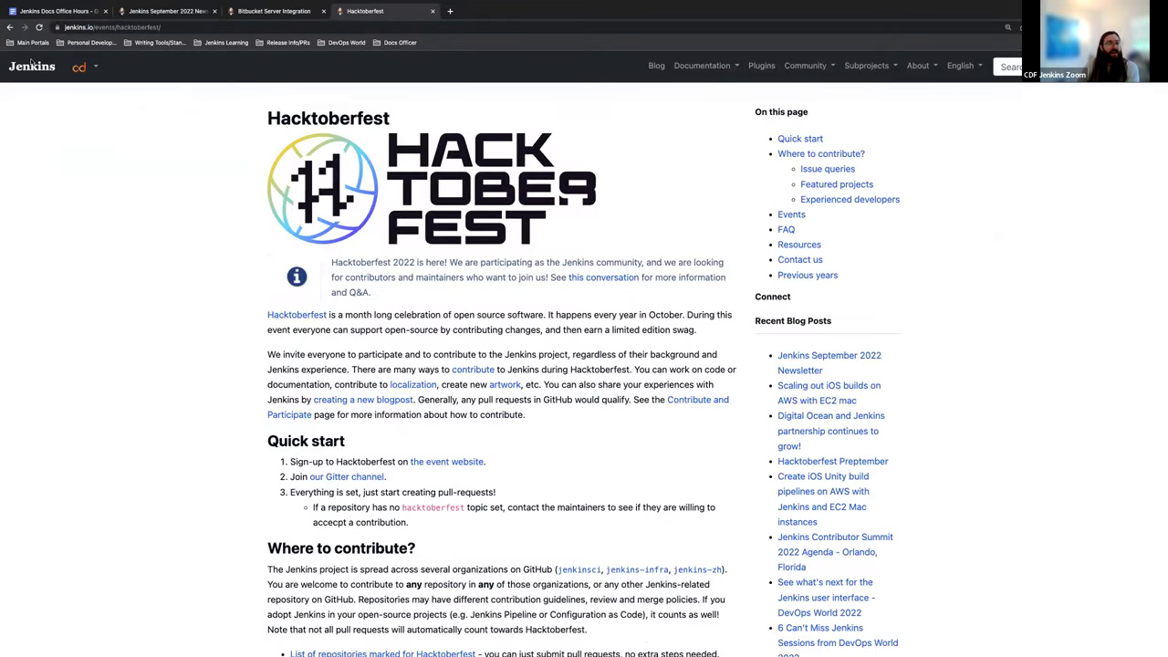
# Step: Read down the Hacktoberfest page to its issue queries and featured projects table
pyautogui.scroll(-2, 209, 195)
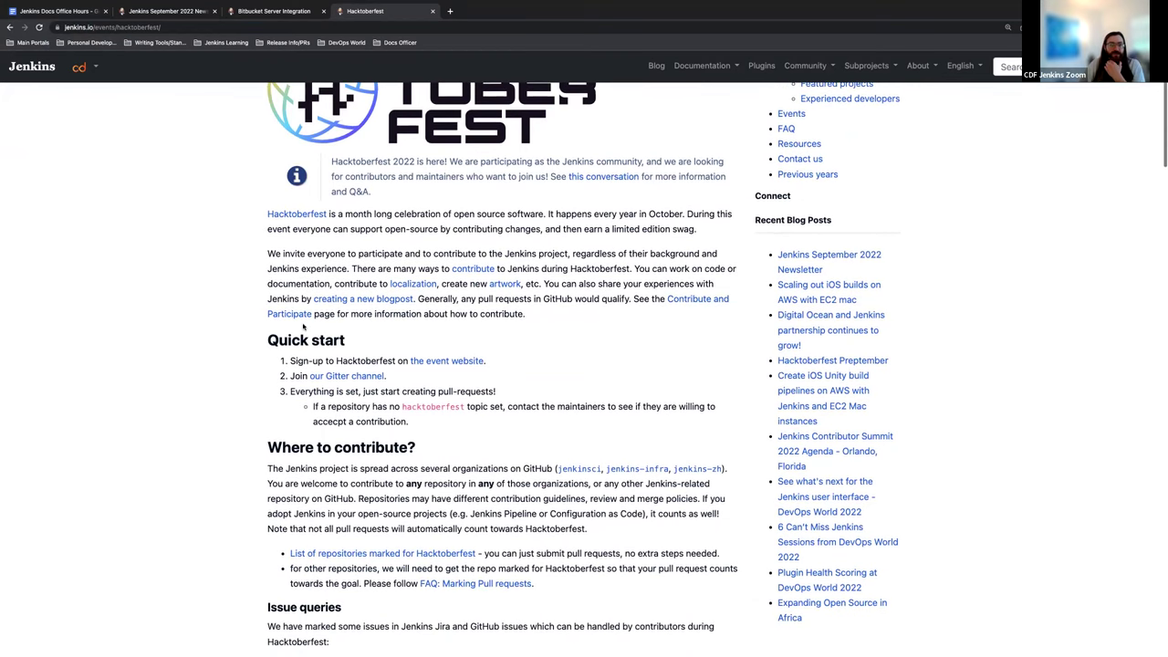
pyautogui.scroll(-2, 303, 327)
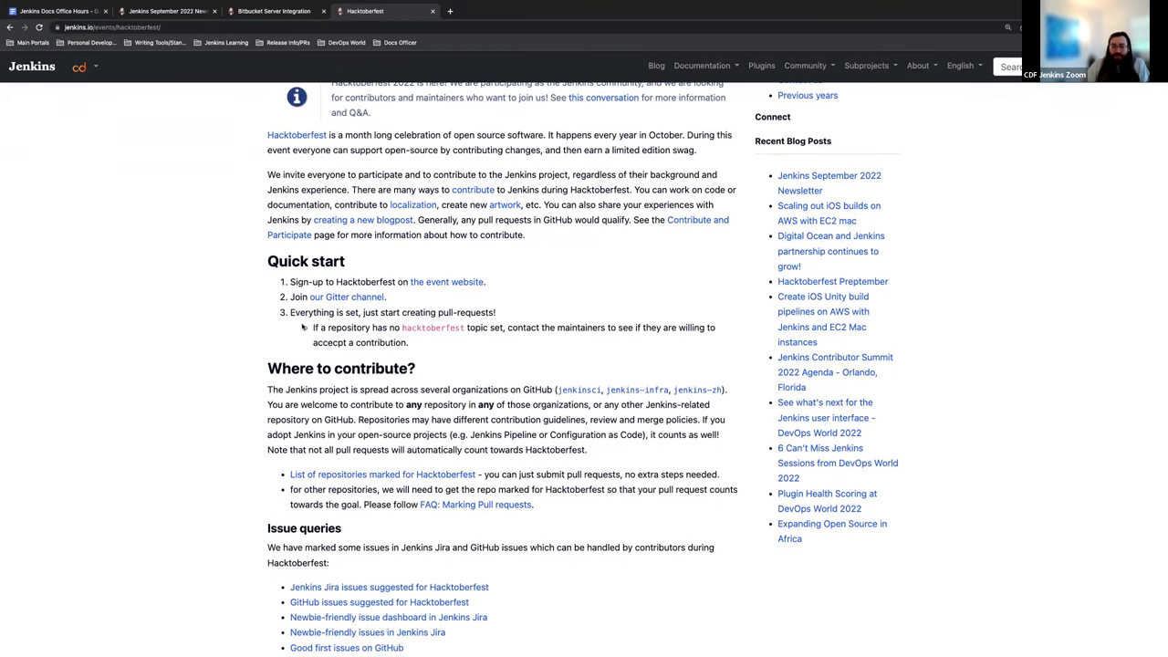
pyautogui.scroll(-4, 276, 343)
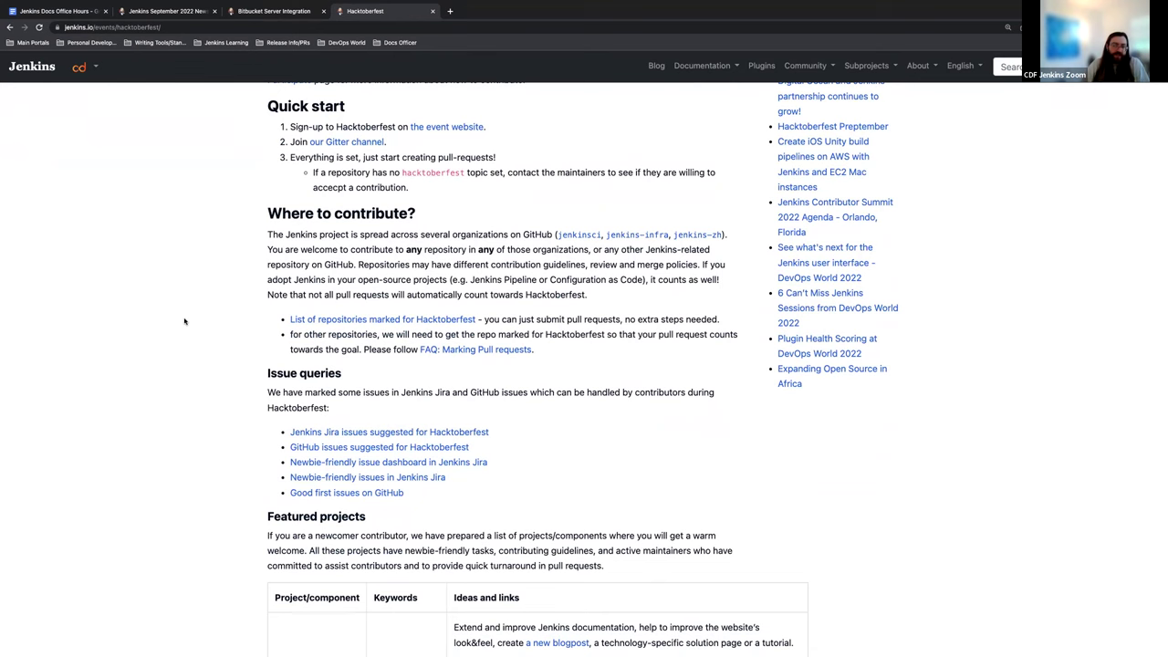
pyautogui.scroll(-3, 184, 321)
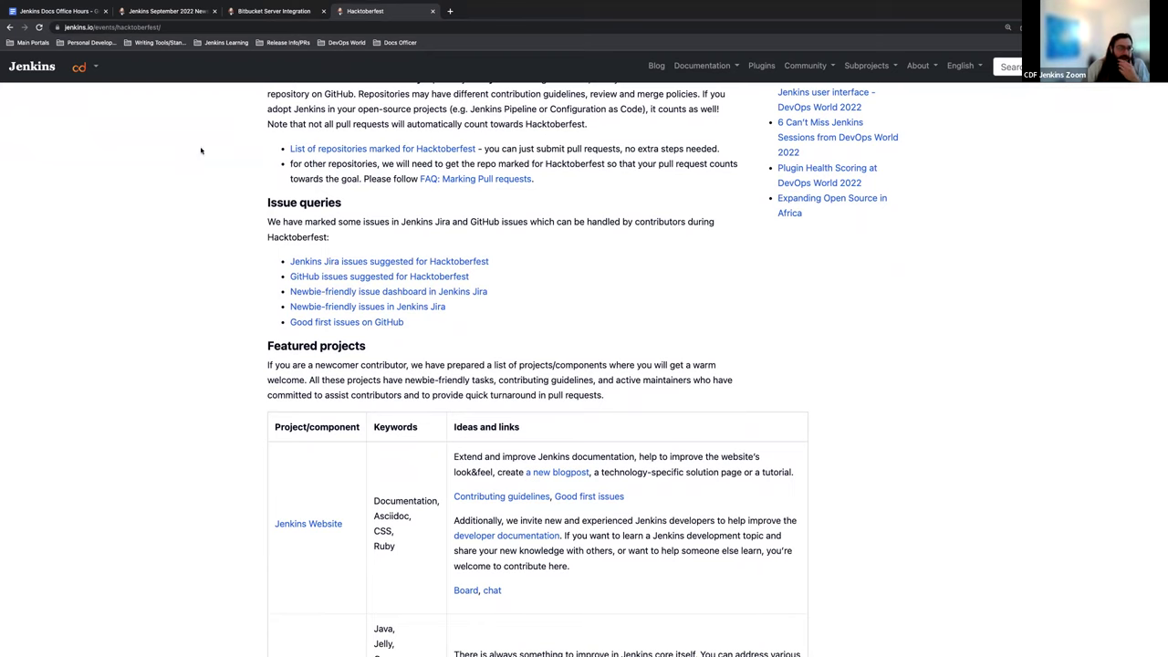
pyautogui.moveTo(252, 32)
pyautogui.scroll(-1, 396, 248)
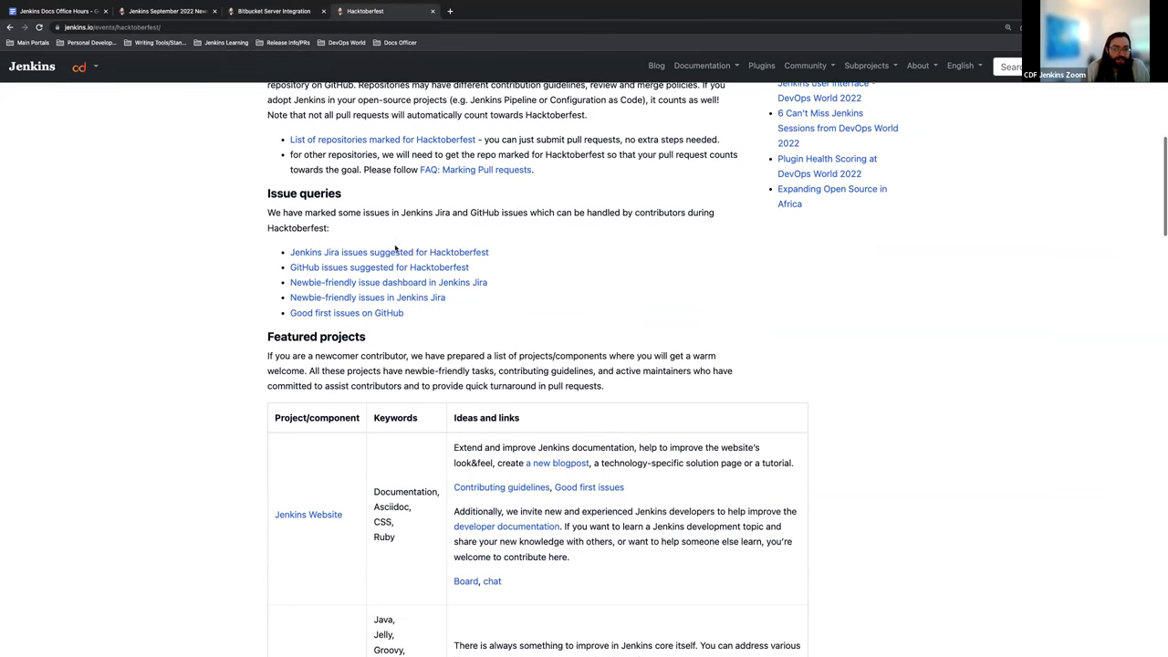
pyautogui.scroll(1, 394, 246)
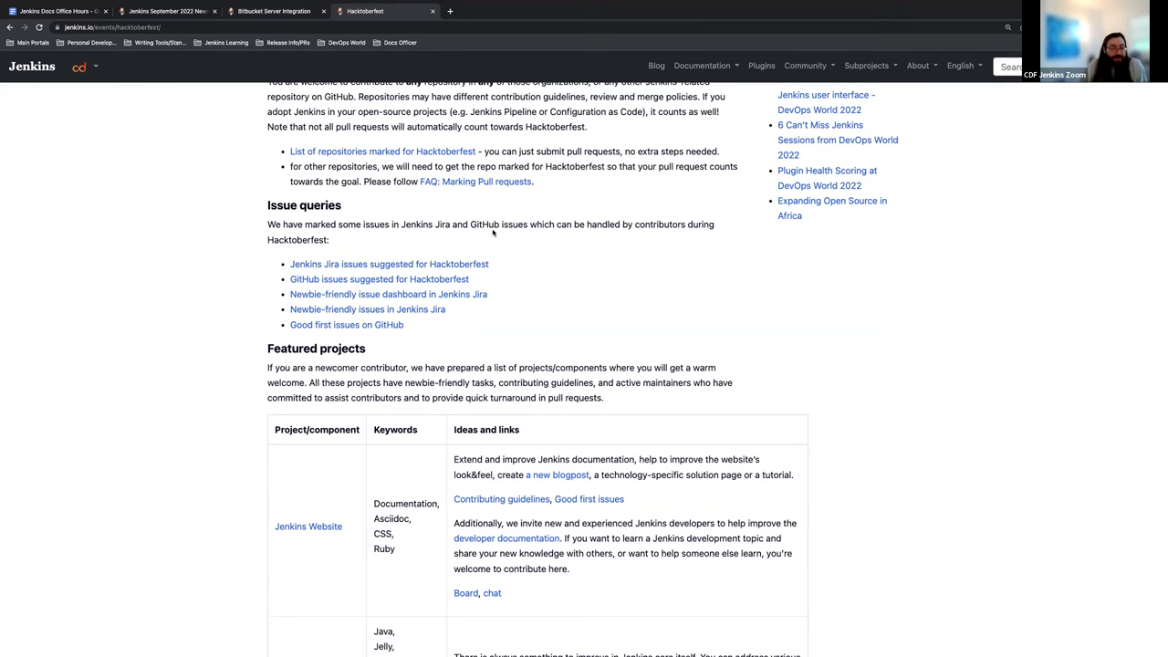
# Step: Scroll through the Hacktoberfest featured projects table, then switch to the September 2022 newsletter tab
pyautogui.scroll(-5, 492, 233)
pyautogui.scroll(-4, 496, 232)
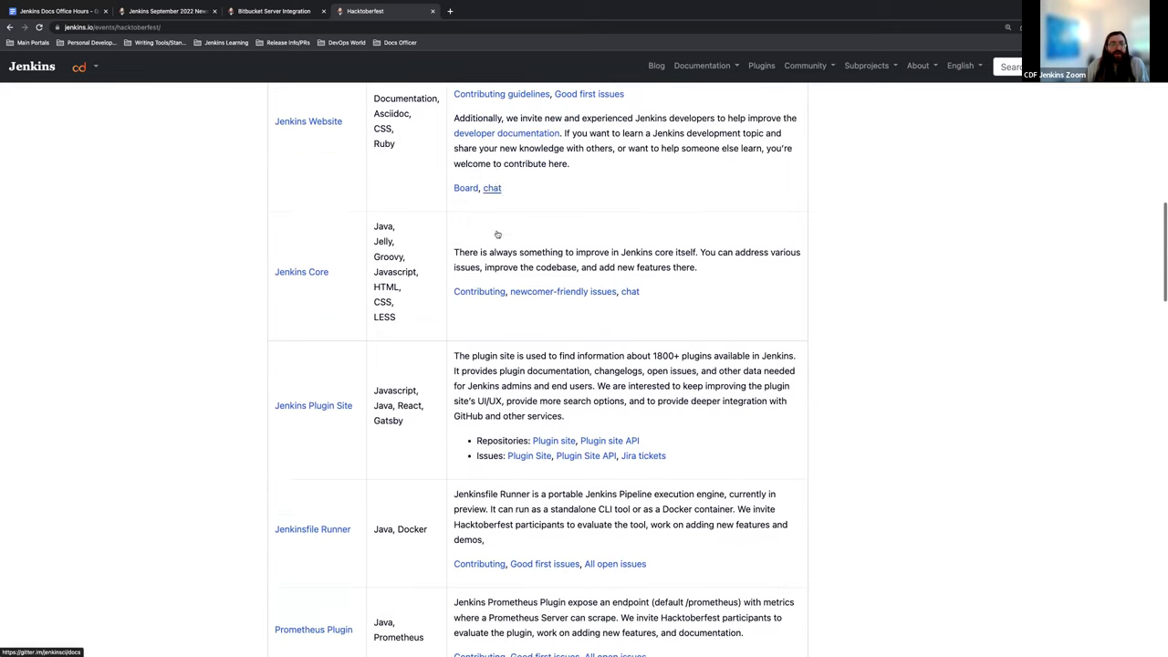
pyautogui.scroll(-6, 496, 231)
pyautogui.scroll(-3, 496, 232)
pyautogui.scroll(-5, 498, 234)
pyautogui.scroll(-1, 497, 231)
pyautogui.scroll(20, 497, 231)
pyautogui.scroll(3, 495, 236)
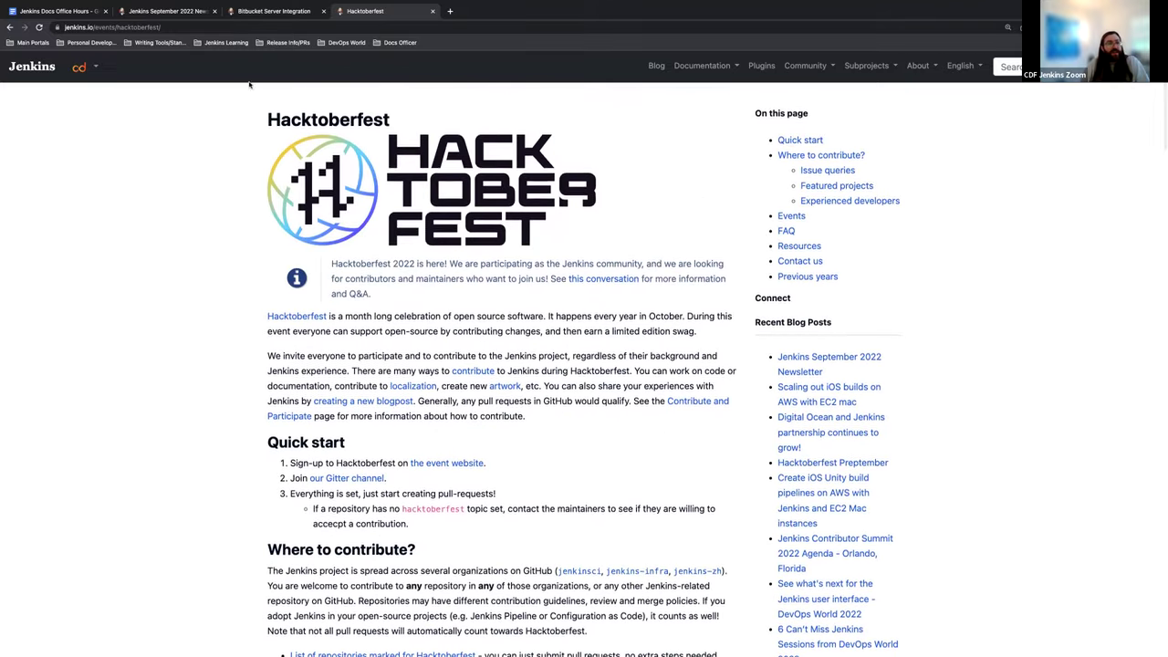
pyautogui.click(181, 28)
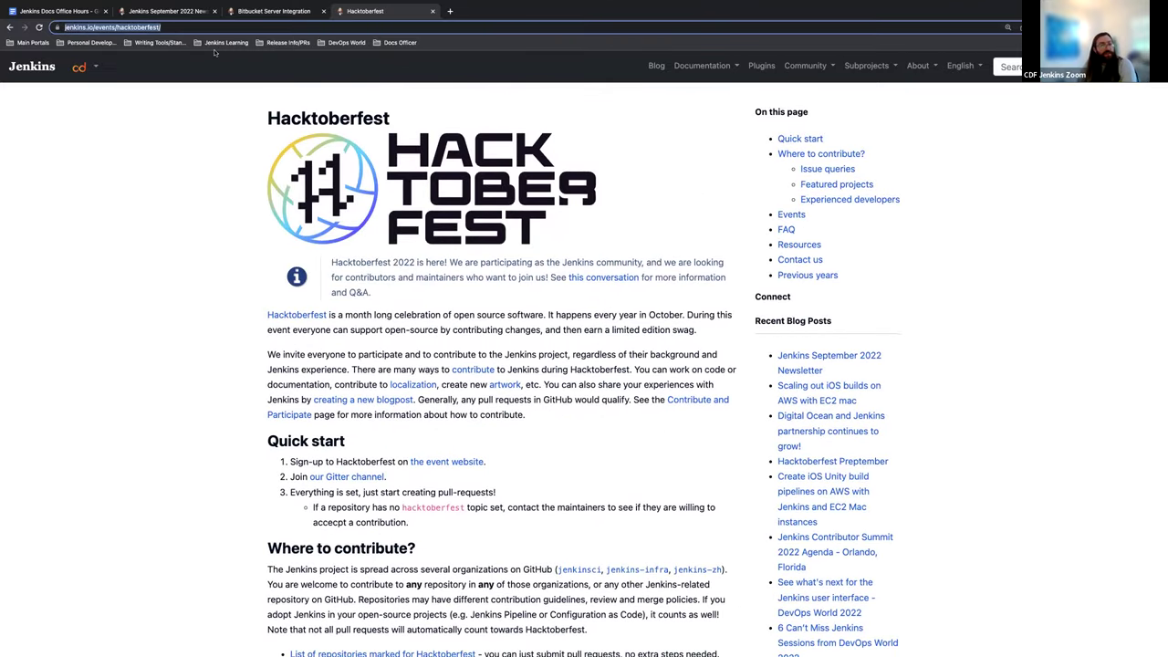
pyautogui.click(123, 14)
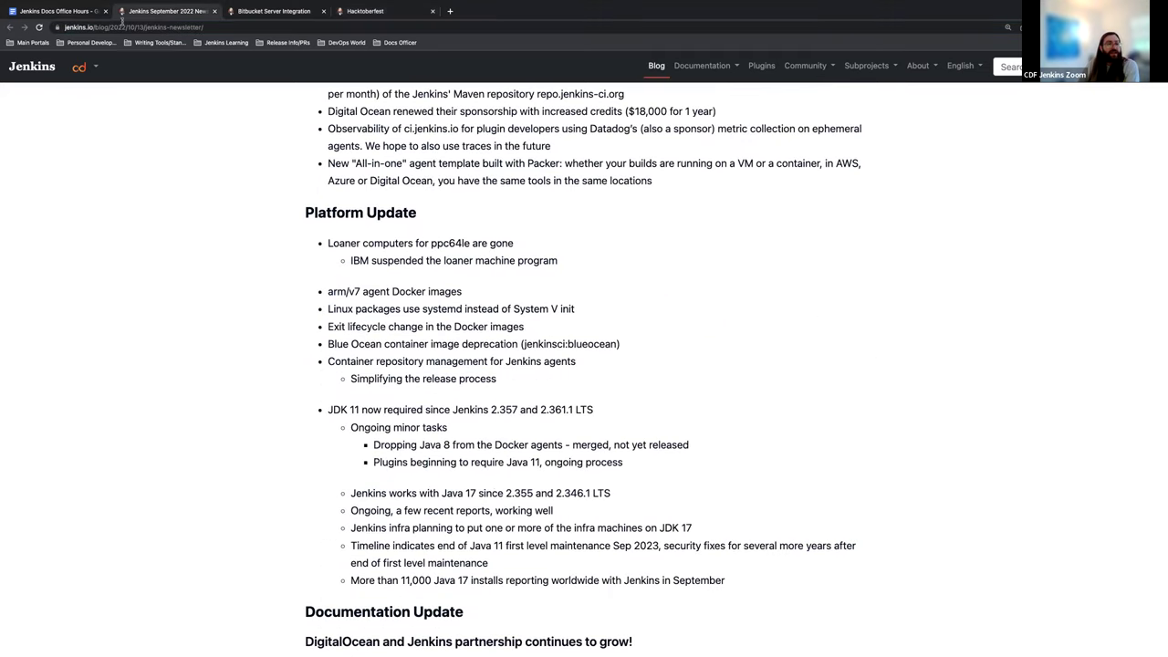
# Step: Switch back to the Jenkins Docs Office Hours notes tab
pyautogui.click(63, 11)
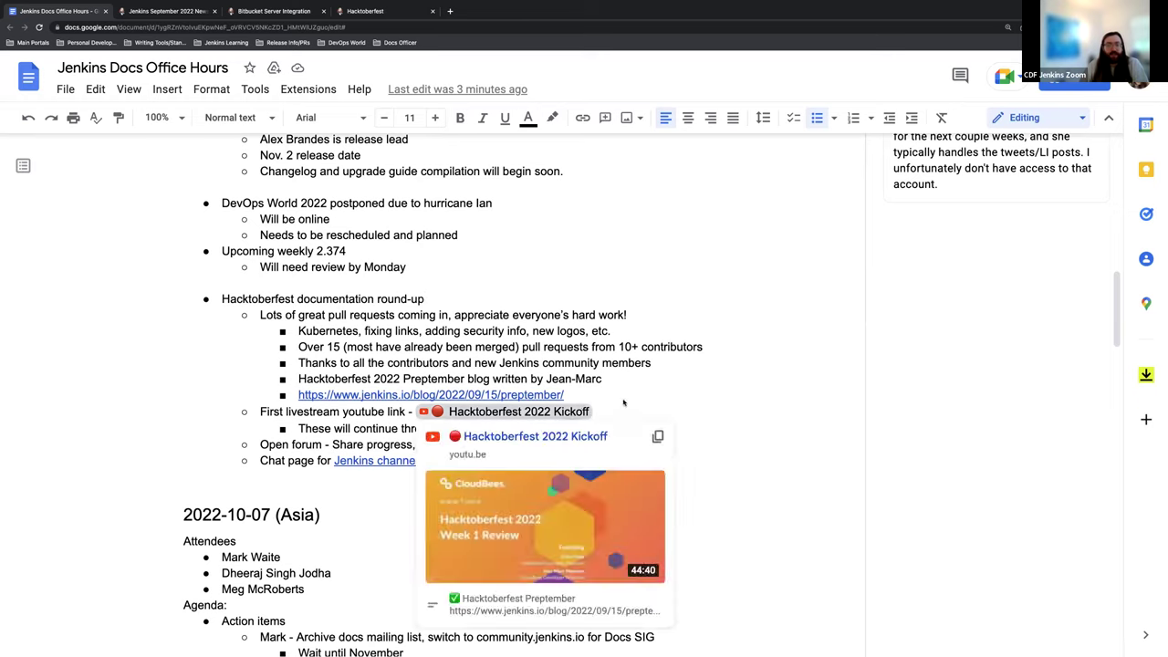
pyautogui.moveTo(544, 417)
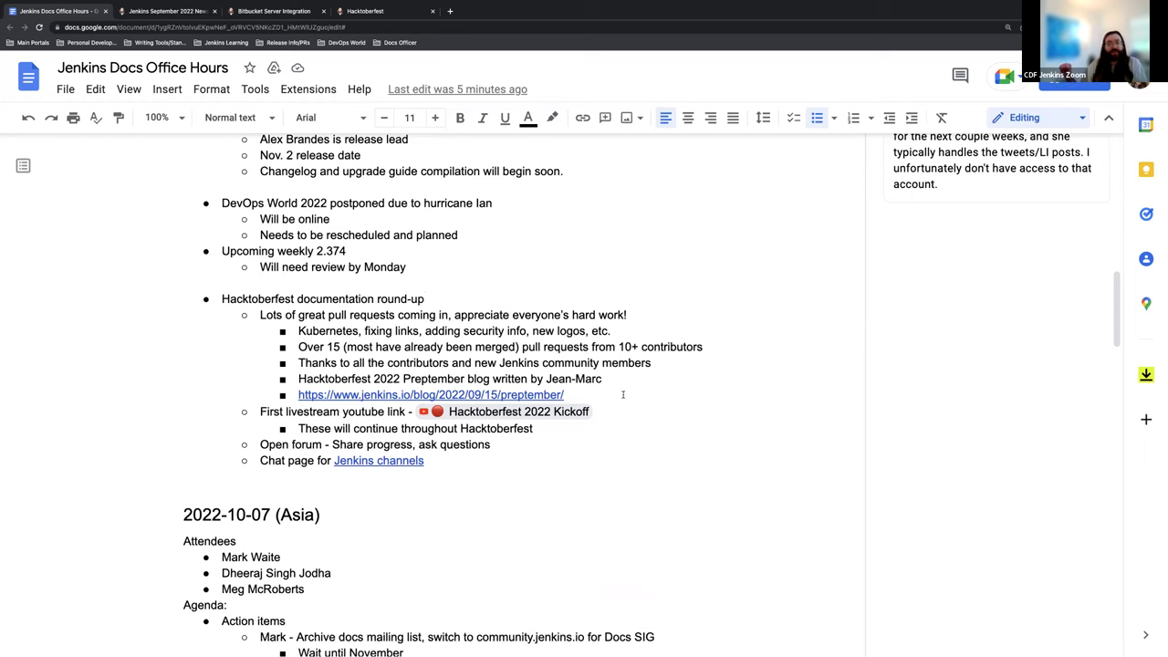
# Step: Scroll down and show the link preview for the Jenkins channels hyperlink
pyautogui.scroll(-1, 703, 373)
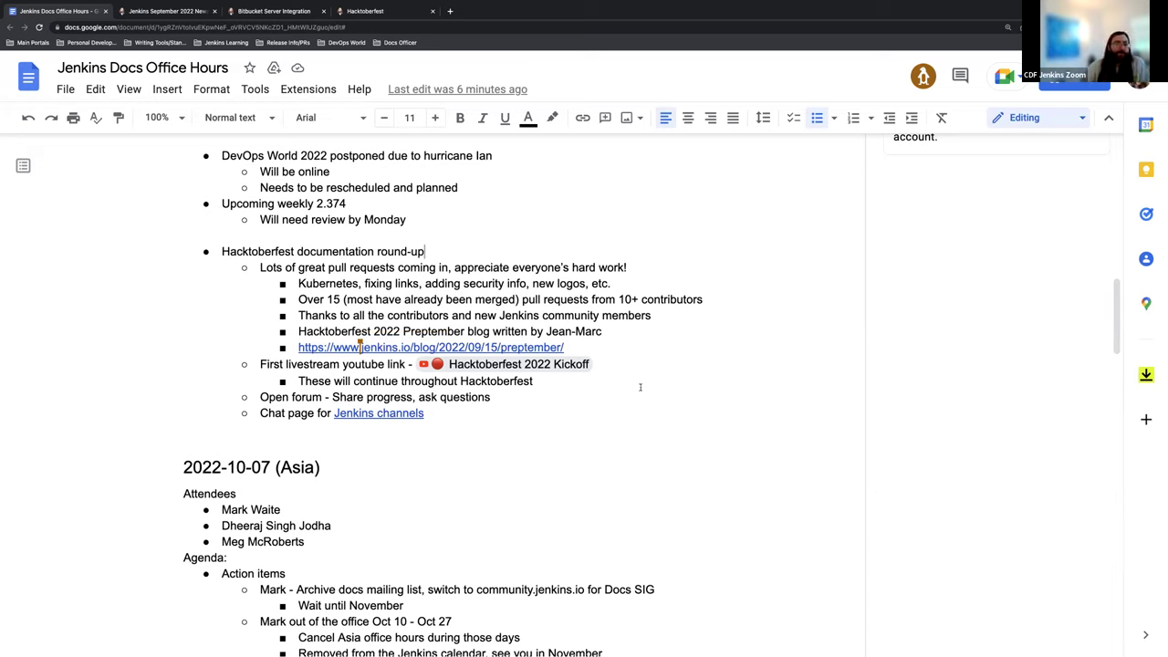
pyautogui.click(367, 414)
# Step: Open jenkins.io/chat from the link preview and browse its Gitter rooms and IRC channels
pyautogui.click(389, 435)
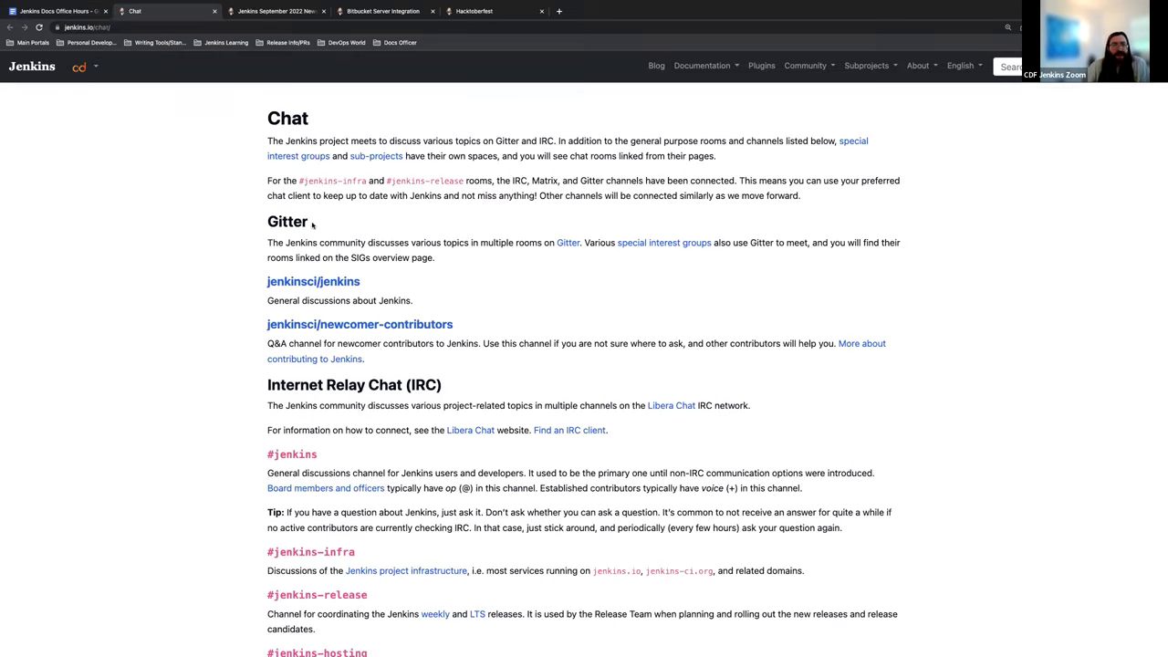
pyautogui.scroll(-2, 441, 274)
pyautogui.scroll(1, 441, 273)
pyautogui.scroll(-2, 441, 274)
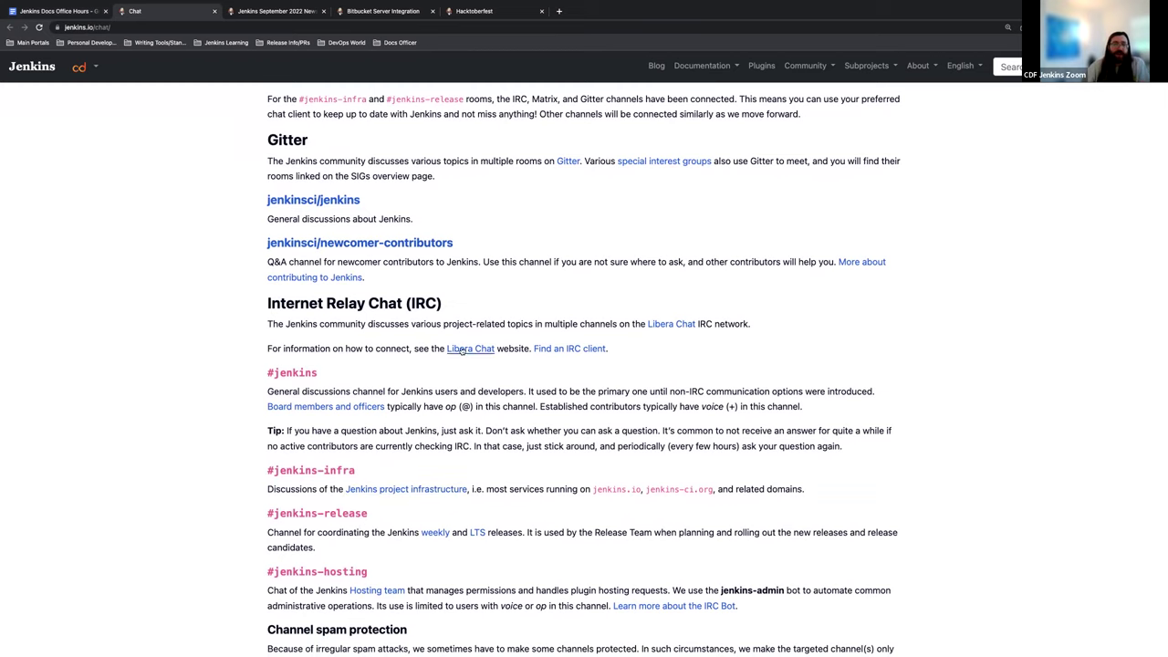
pyautogui.scroll(2, 538, 359)
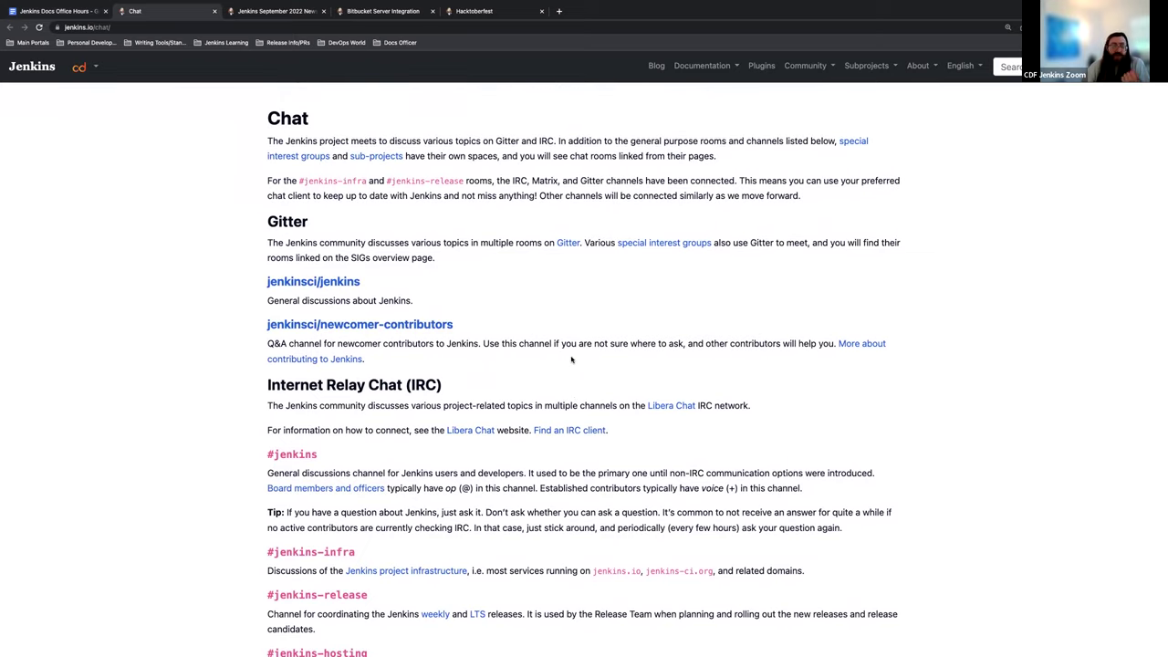
pyautogui.scroll(-1, 566, 340)
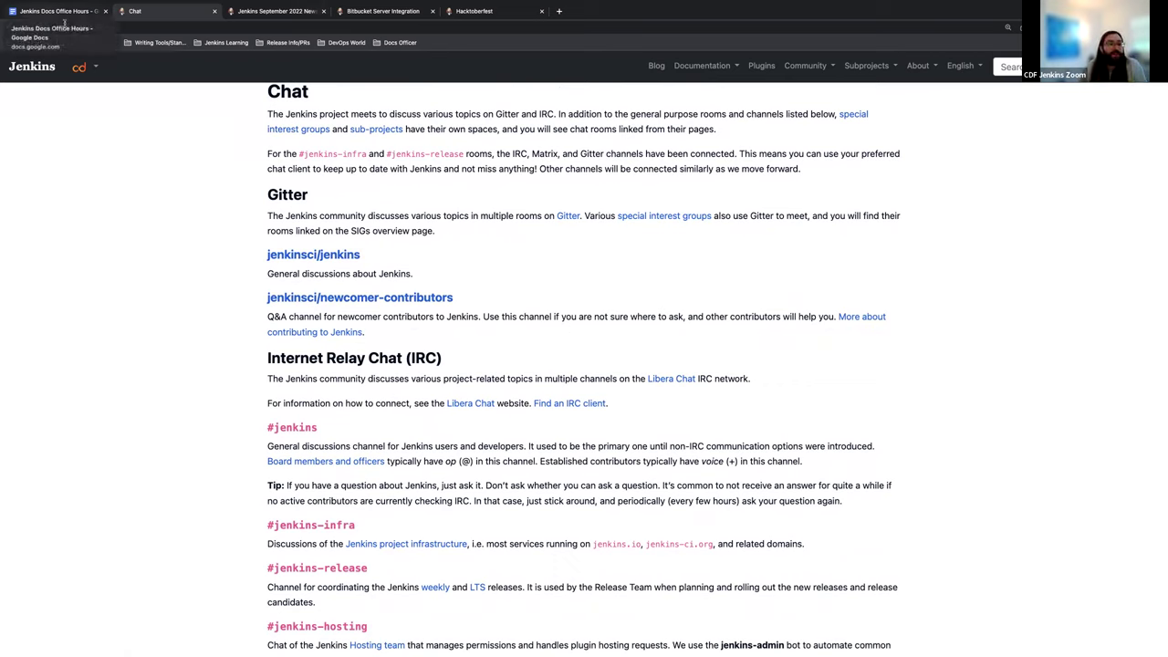
pyautogui.scroll(1, 292, 302)
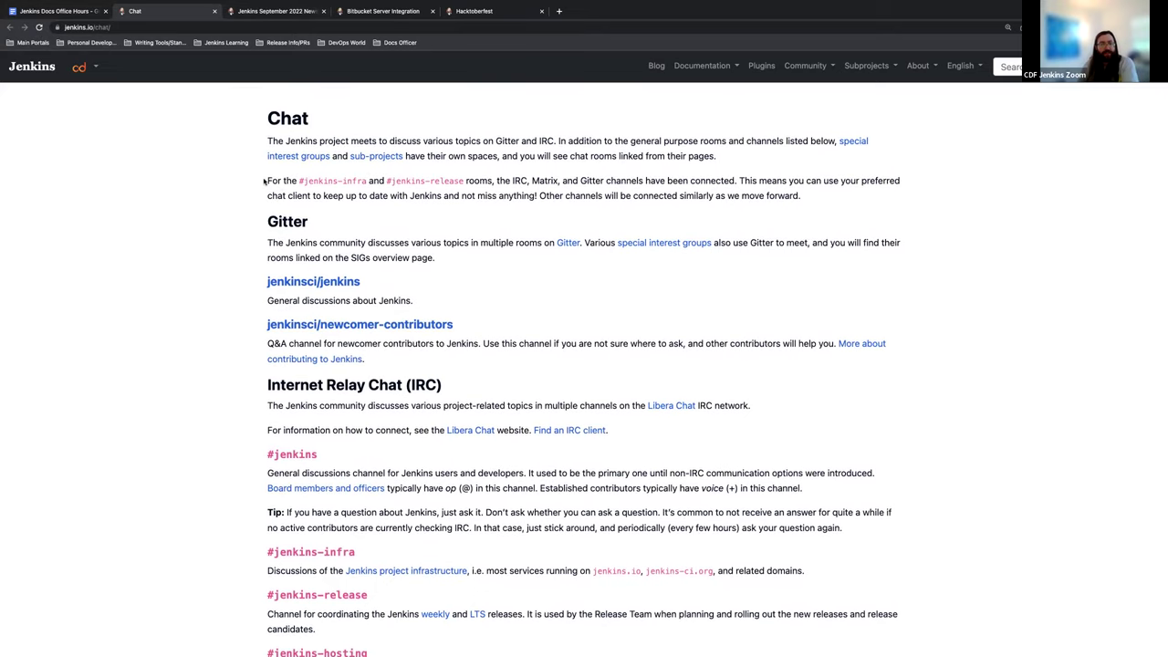
# Step: Skim the Jenkins Chat page's intro and channel list, briefly checking the office hours notes
pyautogui.moveTo(265, 182); pyautogui.dragTo(296, 192)
pyautogui.click(207, 196)
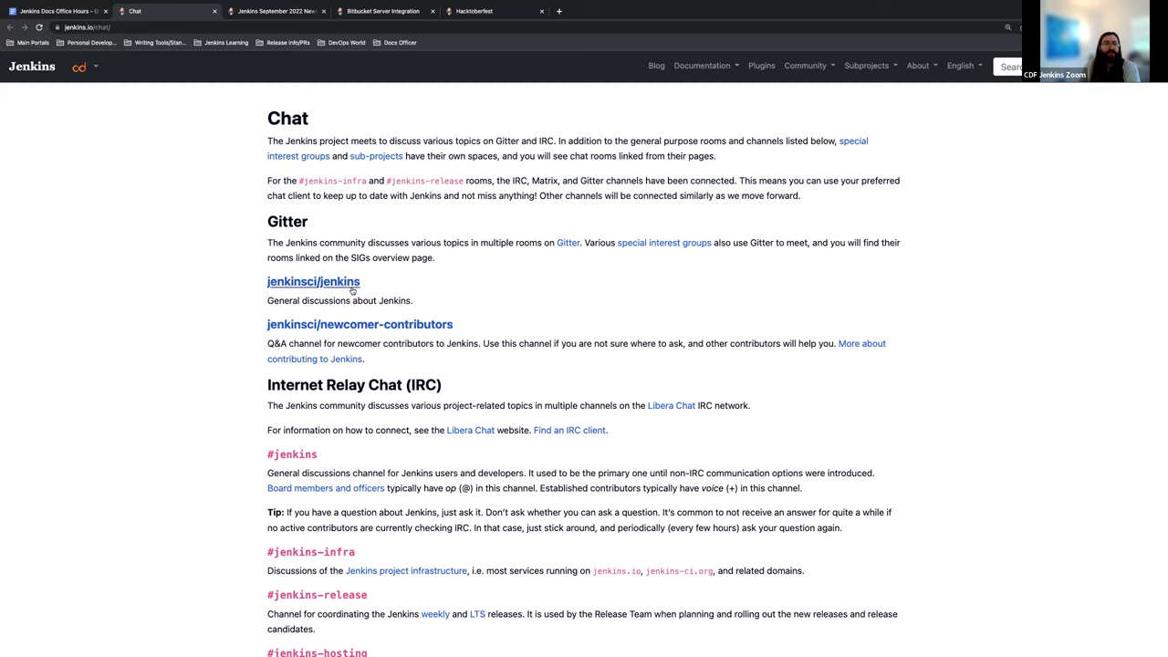
pyautogui.scroll(-2, 324, 349)
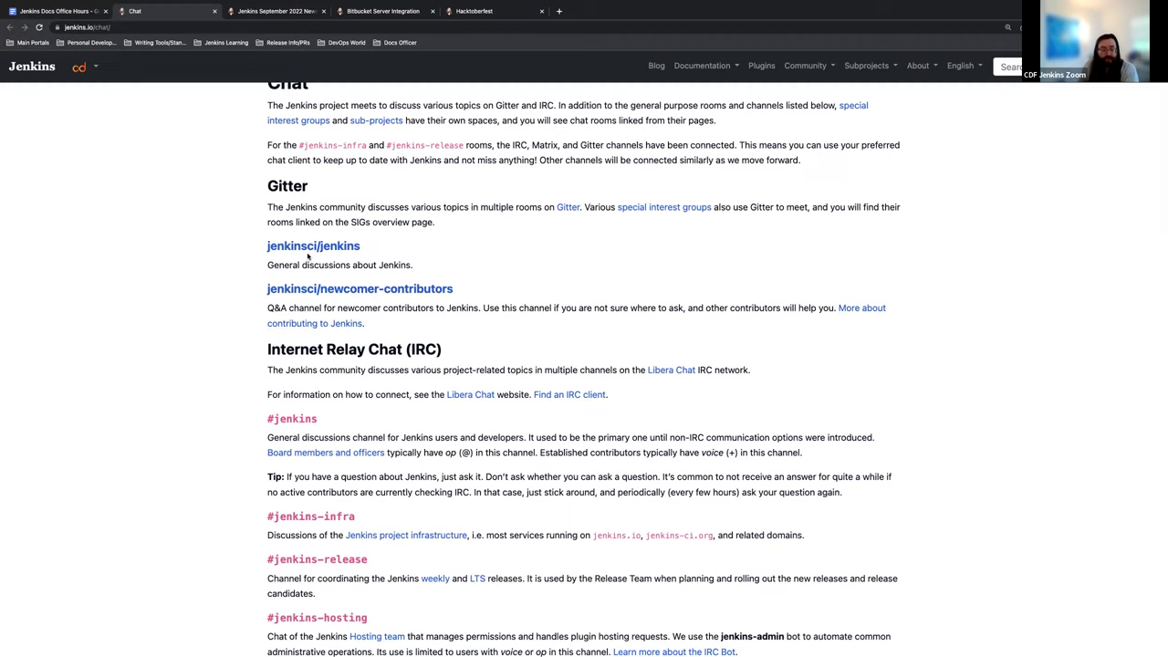
pyautogui.click(56, 11)
pyautogui.click(134, 11)
pyautogui.scroll(-5, 378, 248)
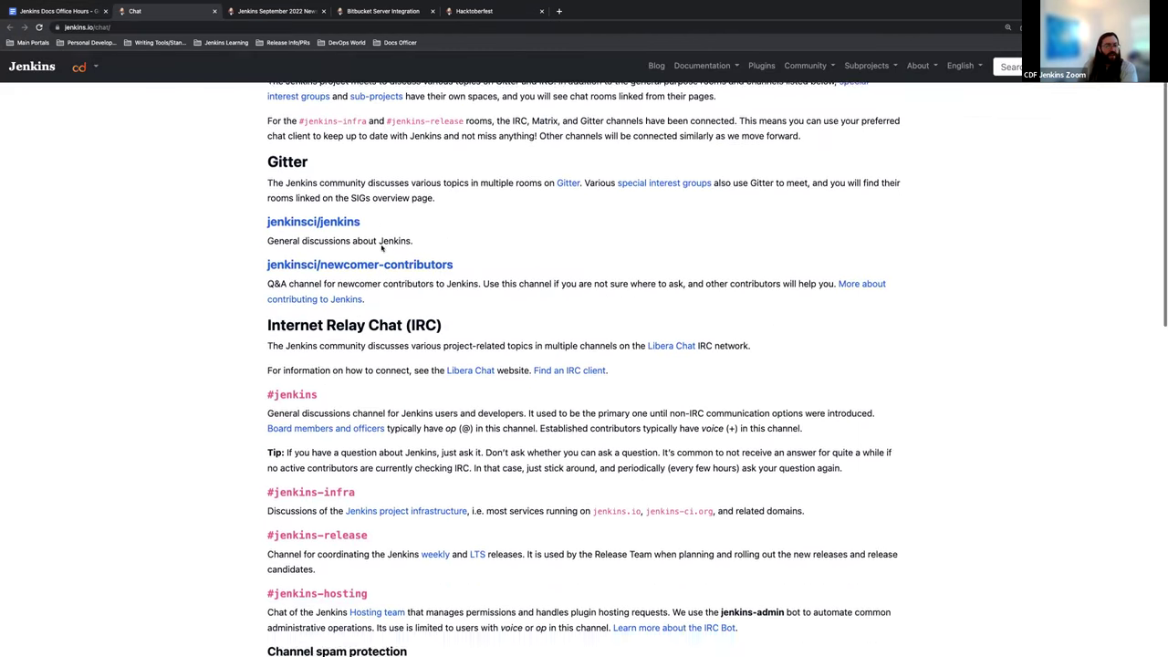
pyautogui.scroll(4, 382, 249)
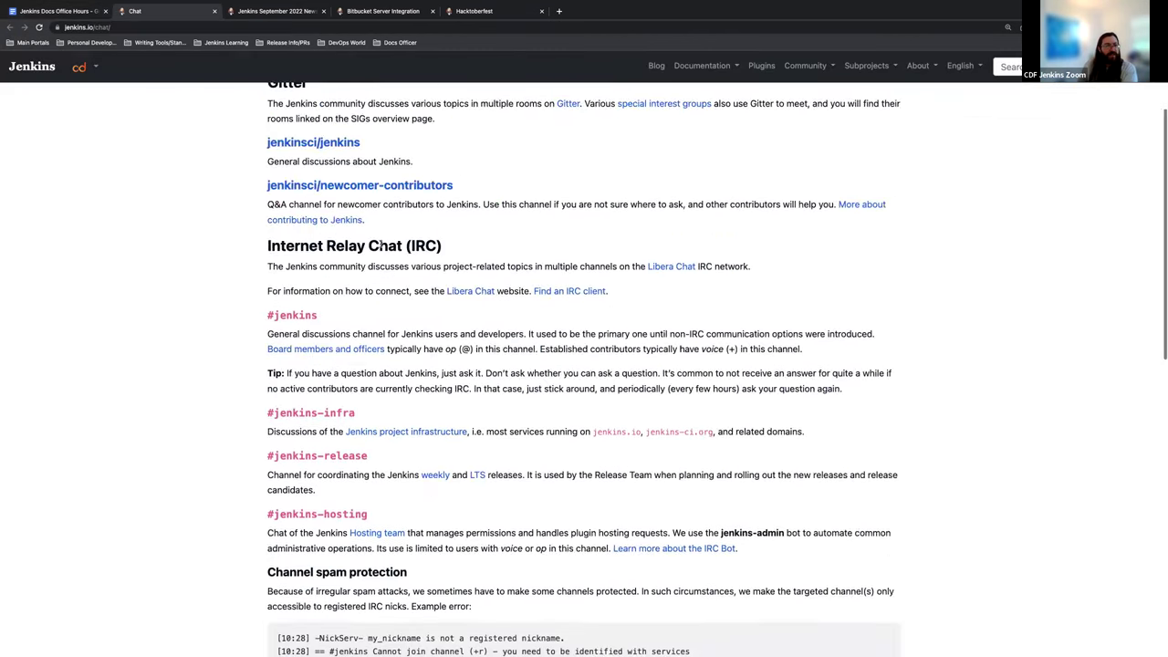
# Step: Open the Hacktoberfest page's 'our Gitter channel' link in a new tab
pyautogui.click(366, 12)
pyautogui.click(486, 11)
pyautogui.scroll(-3, 418, 334)
pyautogui.rightClick(346, 304)
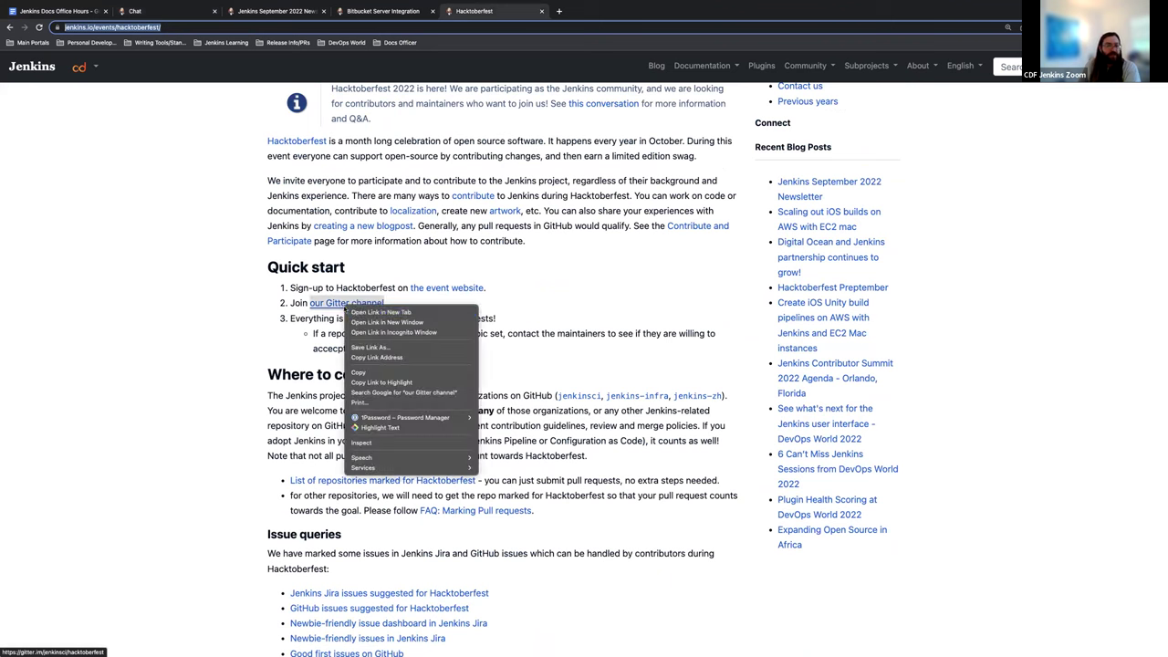
pyautogui.click(381, 312)
pyautogui.click(580, 12)
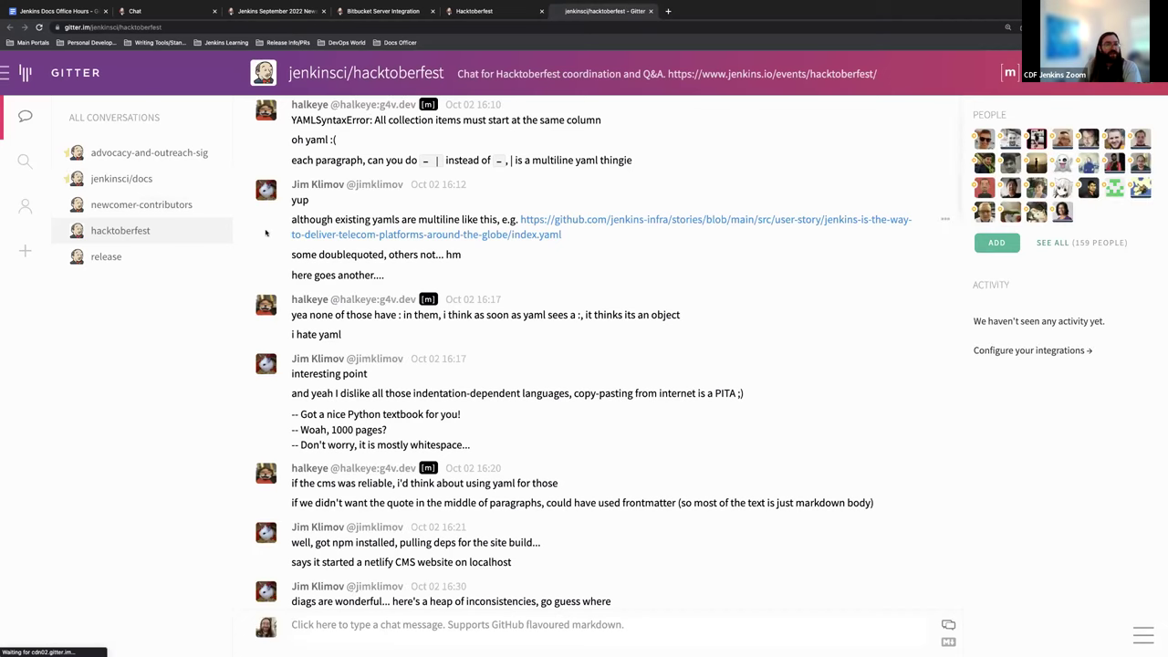
pyautogui.scroll(-10, 421, 311)
pyautogui.scroll(-15, 421, 312)
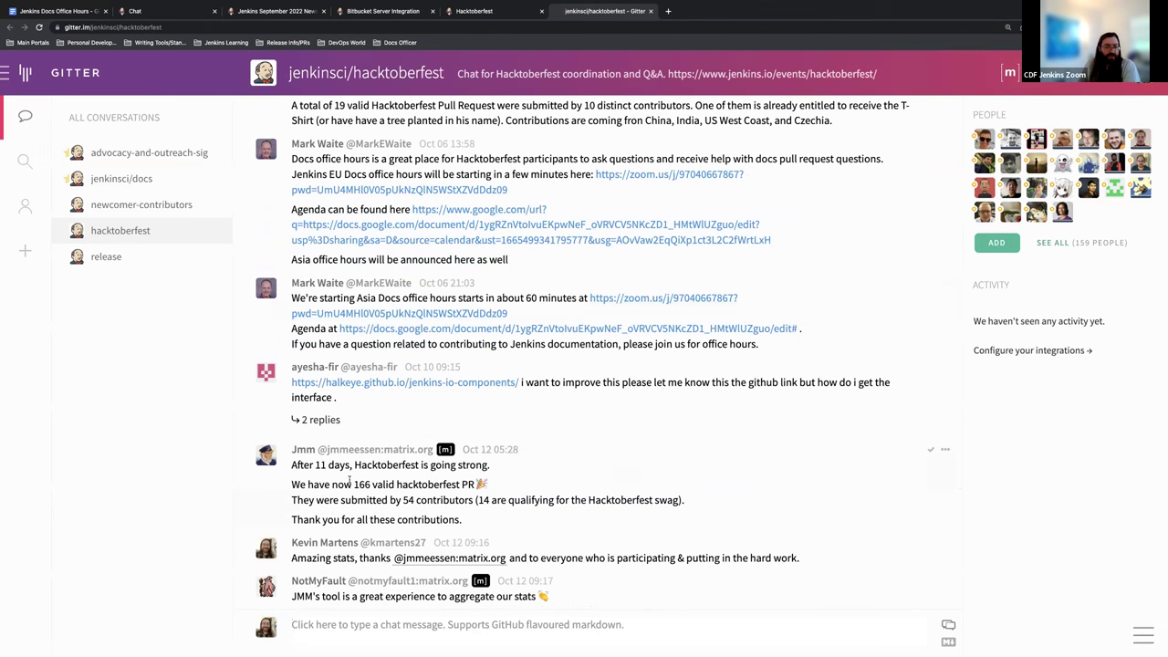
pyautogui.scroll(3, 362, 449)
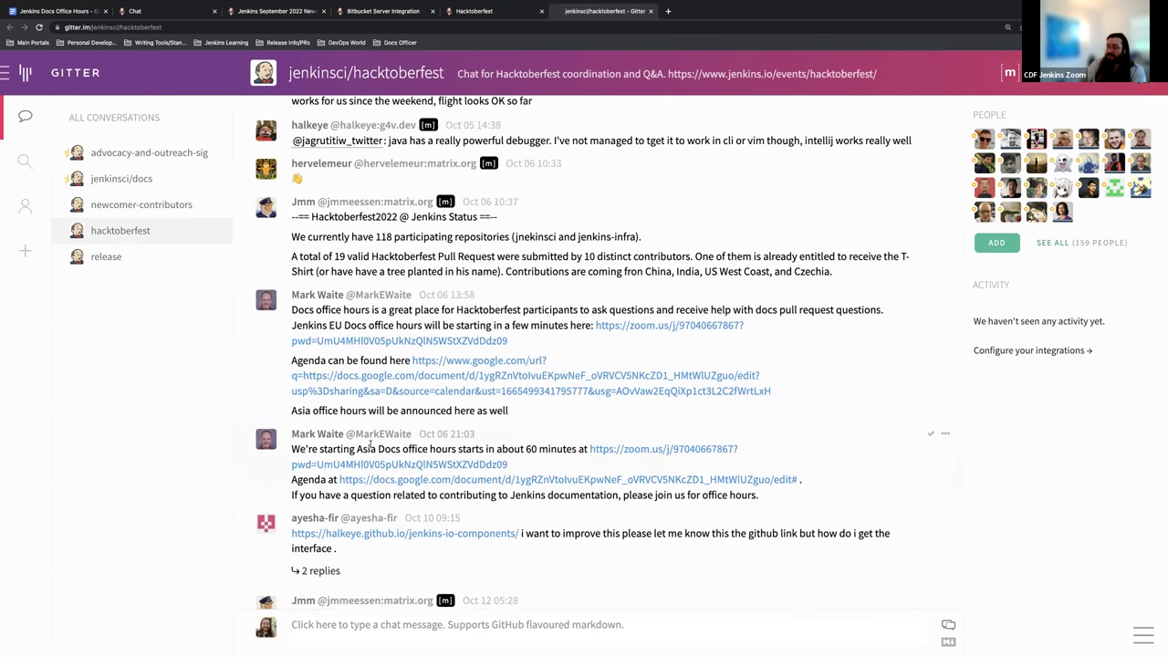
pyautogui.scroll(1, 369, 447)
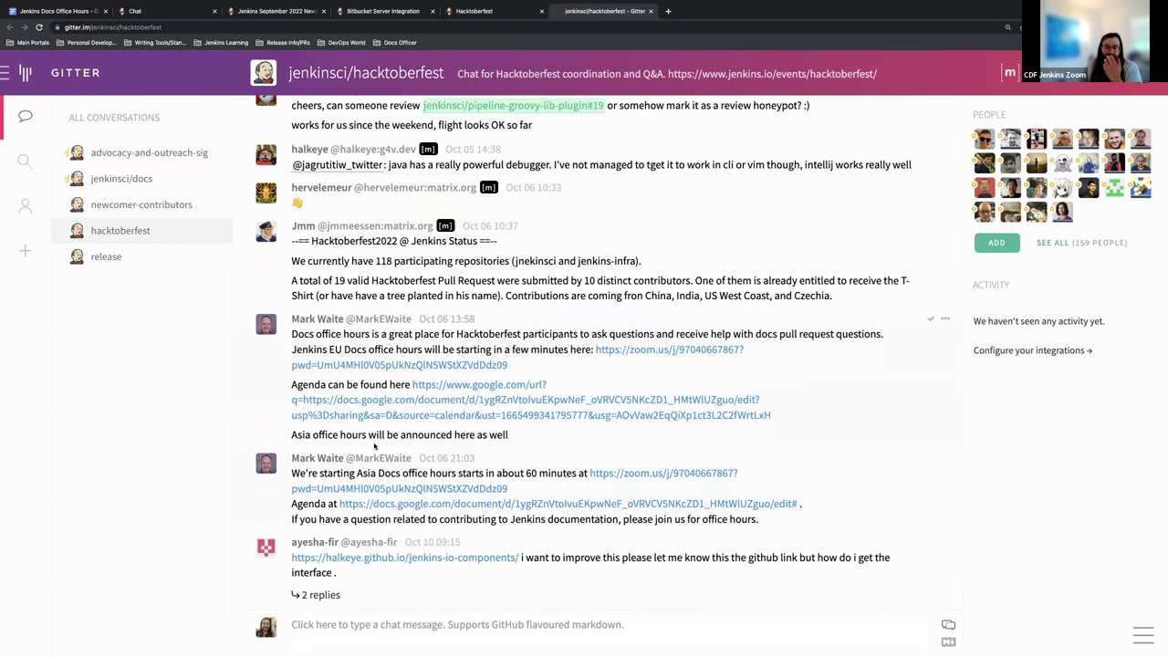
pyautogui.scroll(-2, 373, 445)
pyautogui.scroll(-3, 373, 444)
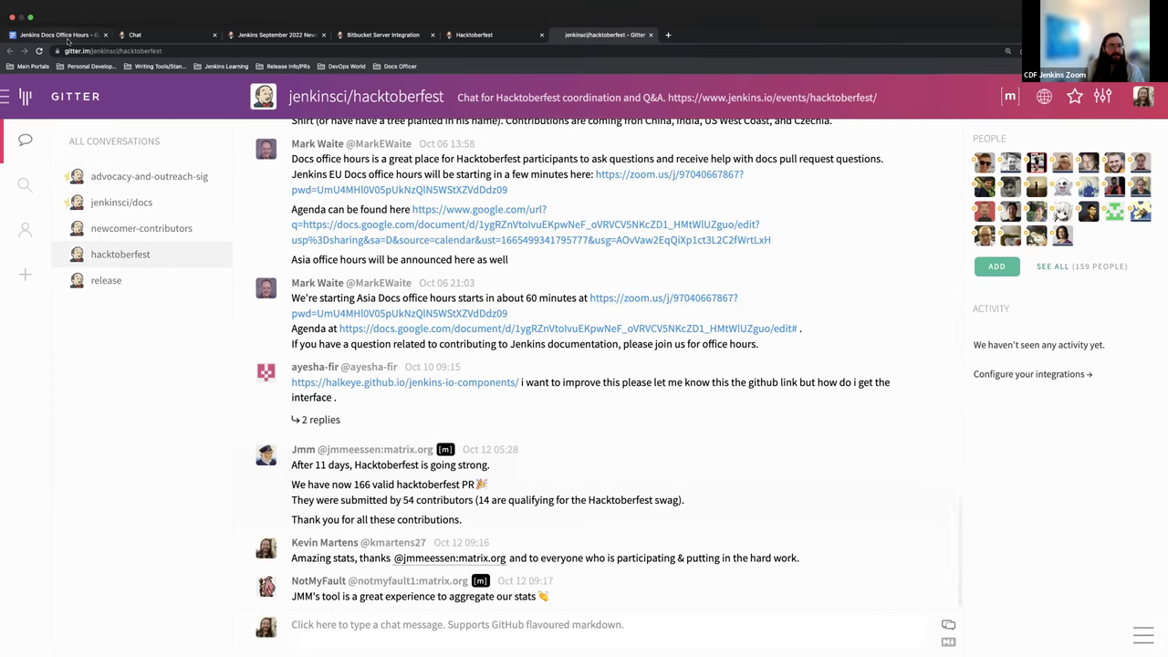
# Step: Back in the Office Hours notes, put the cursor after the 'Jenkins channels' link in the Hacktoberfest round-up
pyautogui.click(71, 38)
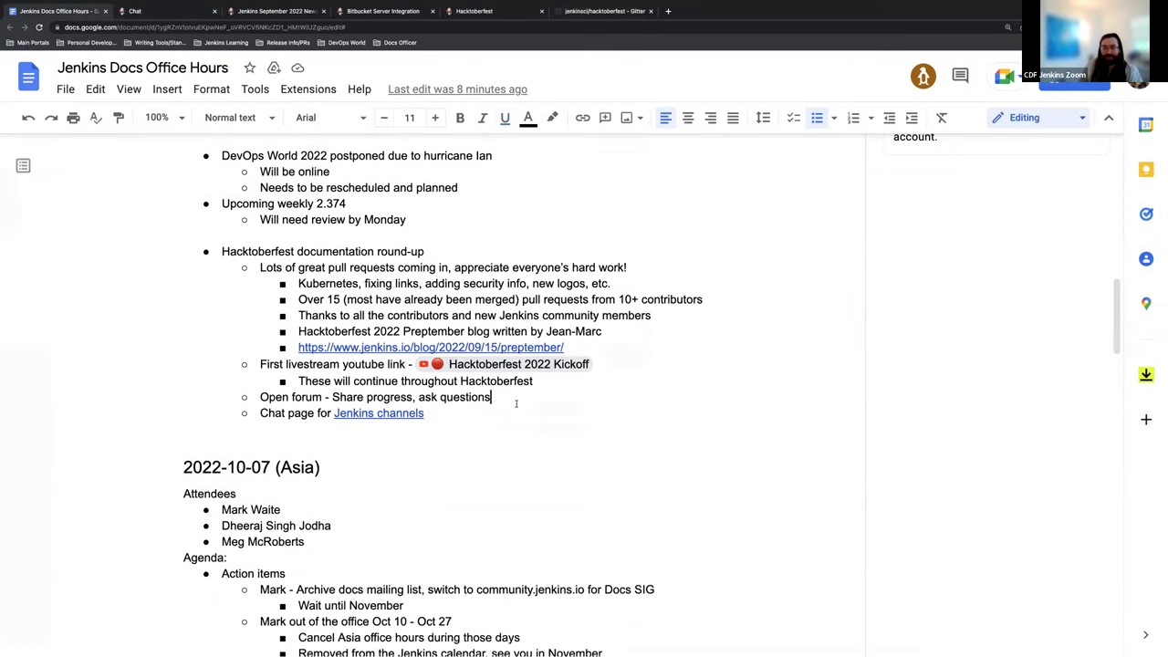
pyautogui.click(509, 410)
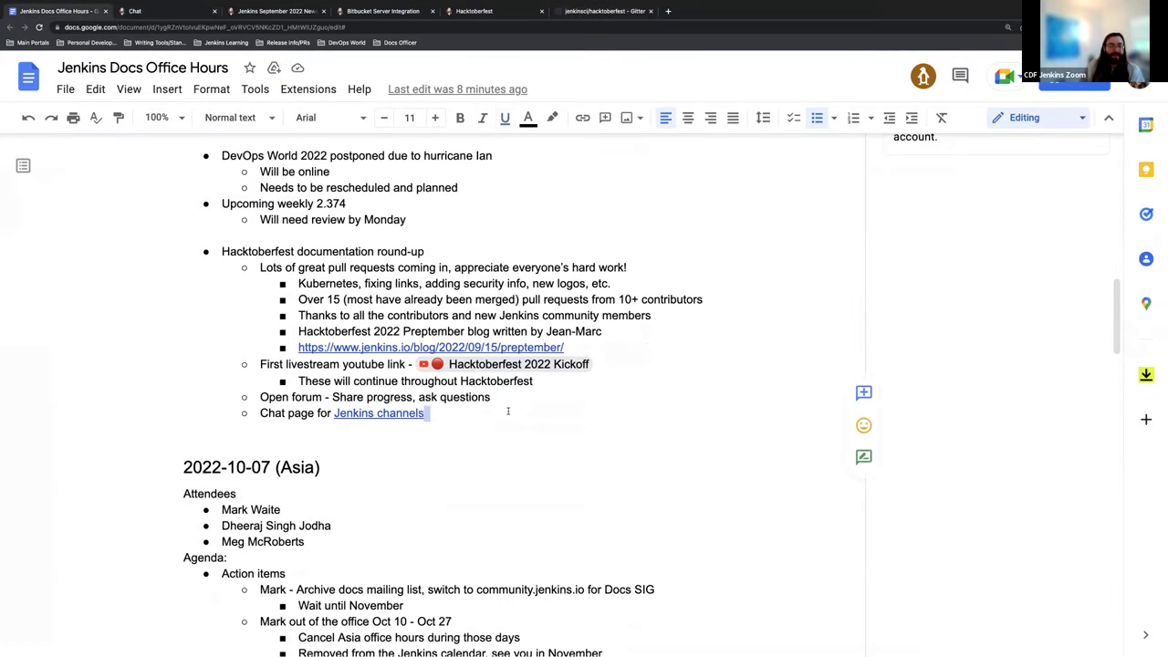
pyautogui.click(514, 410)
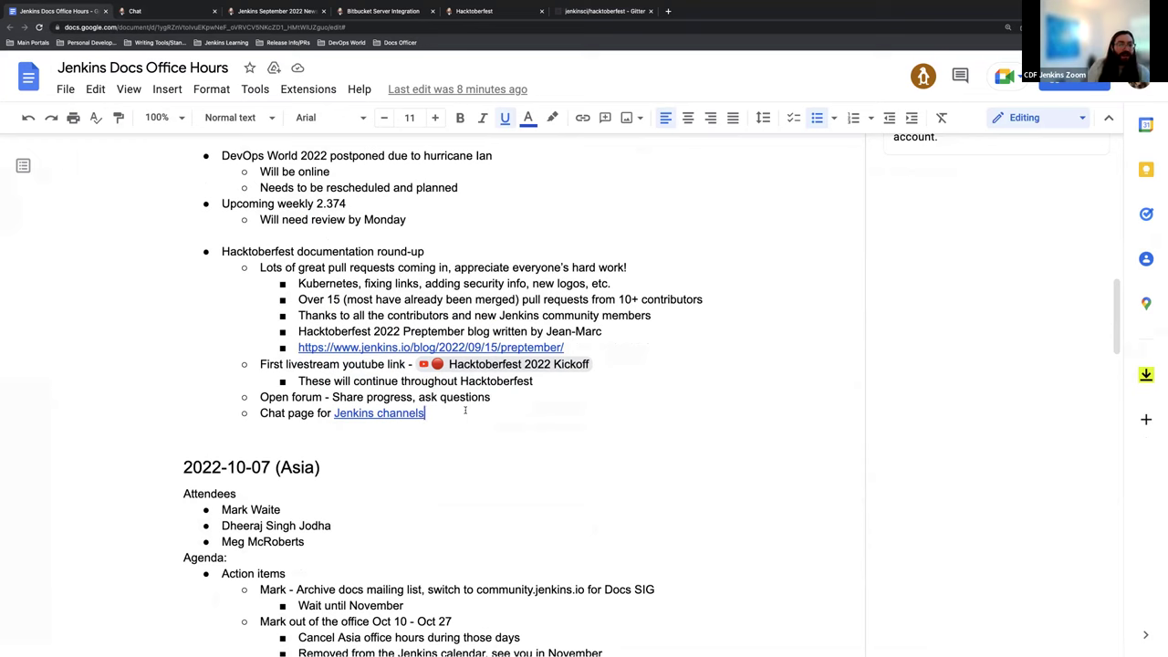
pyautogui.scroll(1, 377, 394)
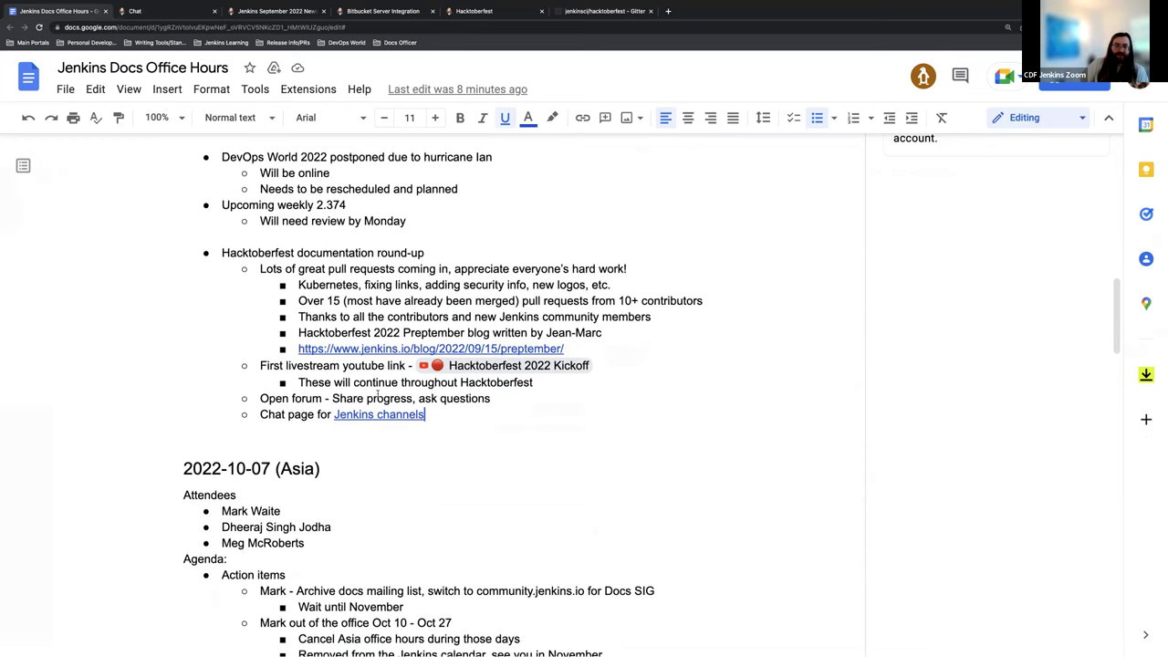
pyautogui.scroll(1, 397, 402)
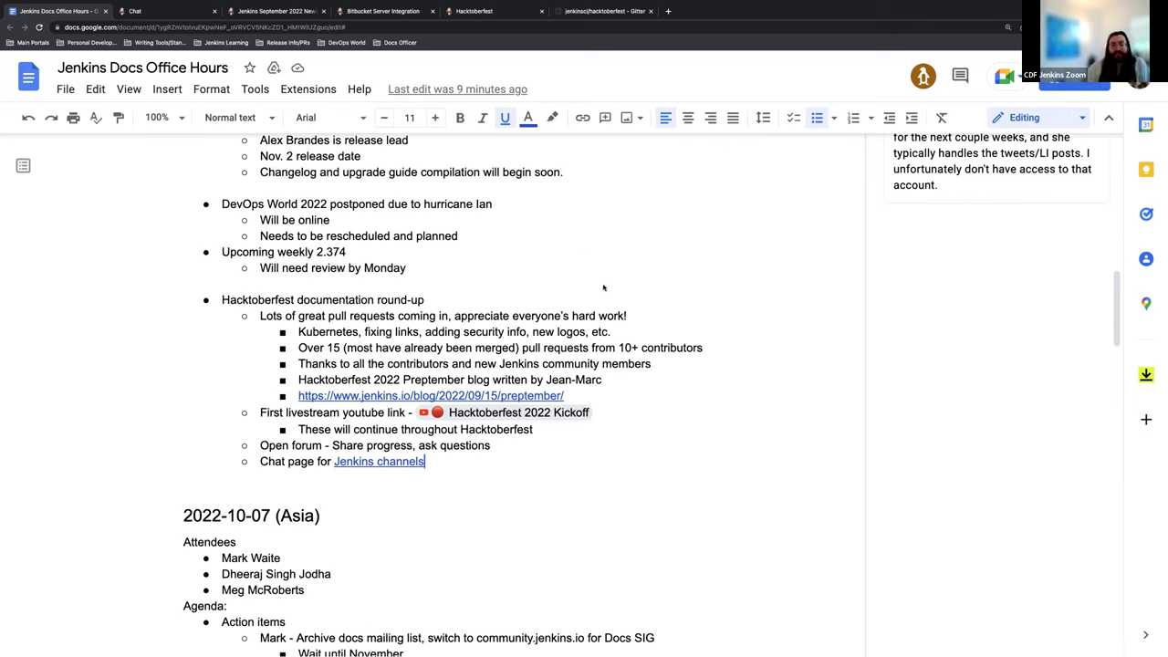
pyautogui.scroll(2, 602, 282)
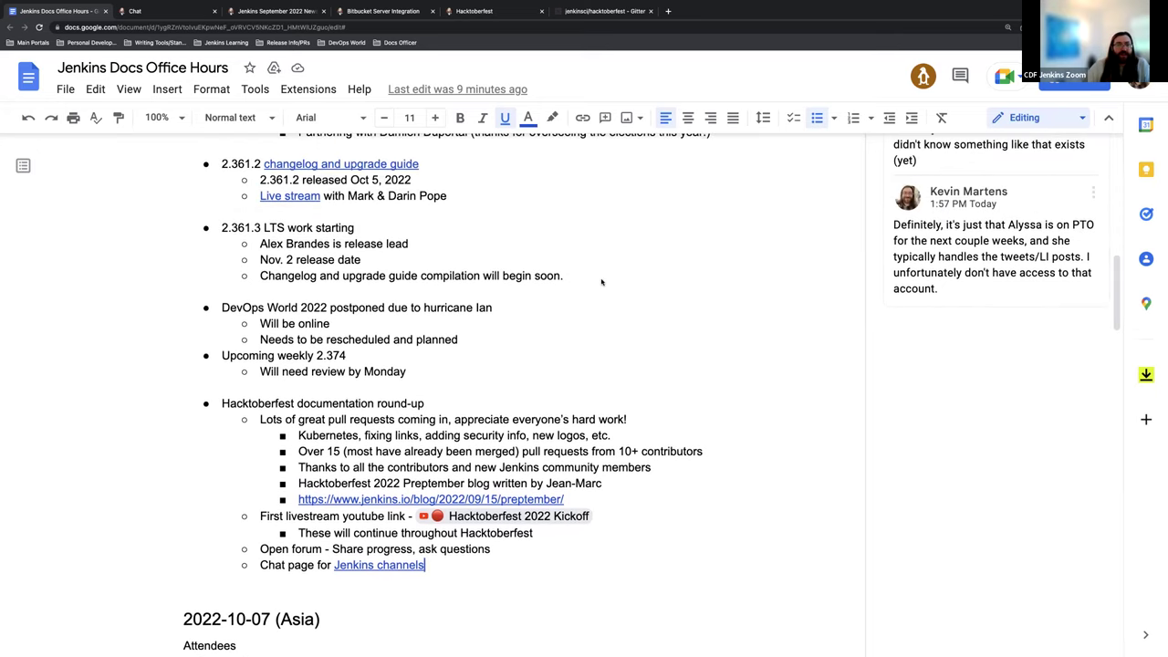
pyautogui.scroll(1, 601, 282)
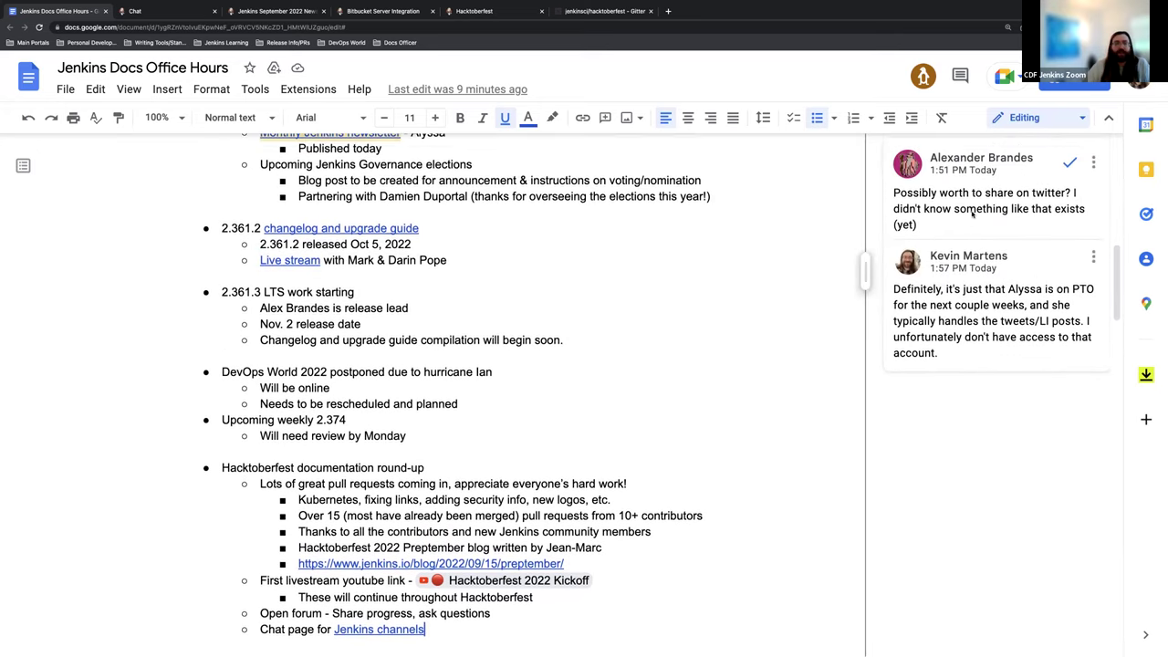
pyautogui.scroll(1, 438, 217)
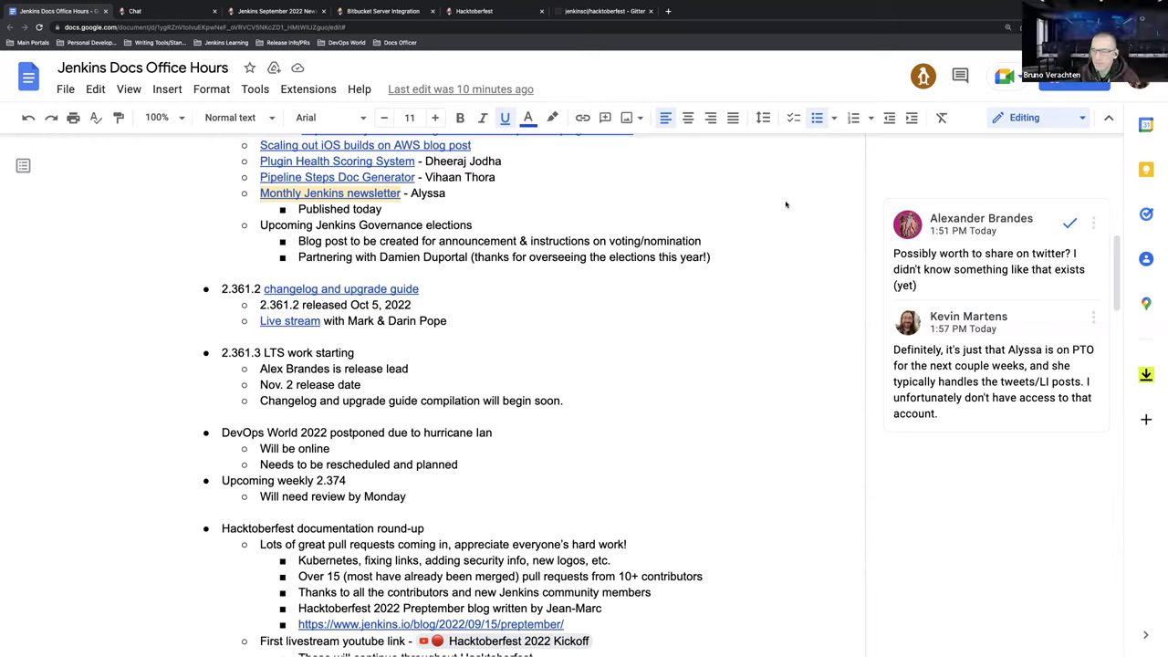
# Step: Scroll the notes down to the Hacktoberfest section of the agenda
pyautogui.scroll(1, 716, 260)
pyautogui.scroll(-1, 717, 261)
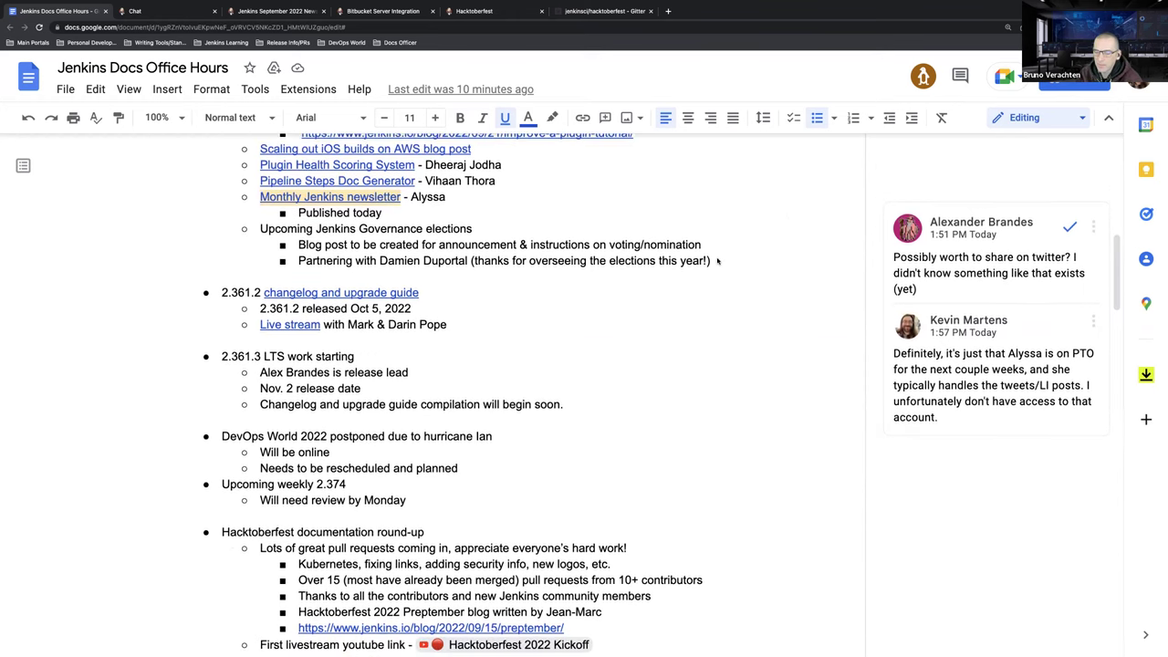
pyautogui.scroll(-2, 547, 230)
pyautogui.scroll(-4, 679, 342)
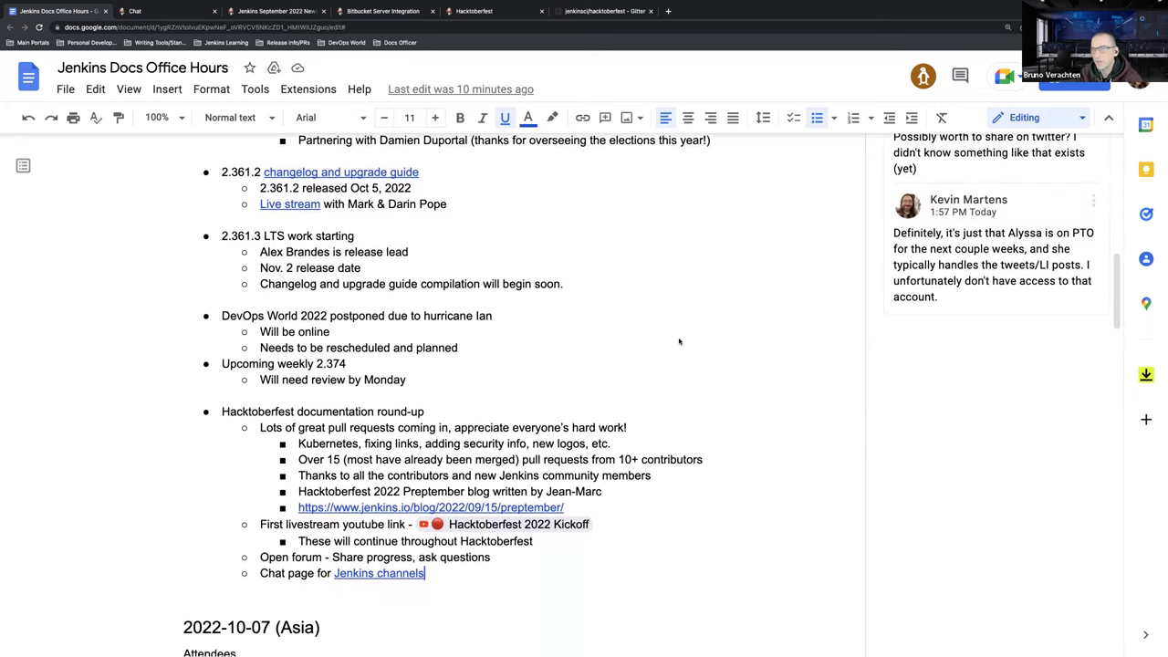
pyautogui.scroll(-1, 669, 335)
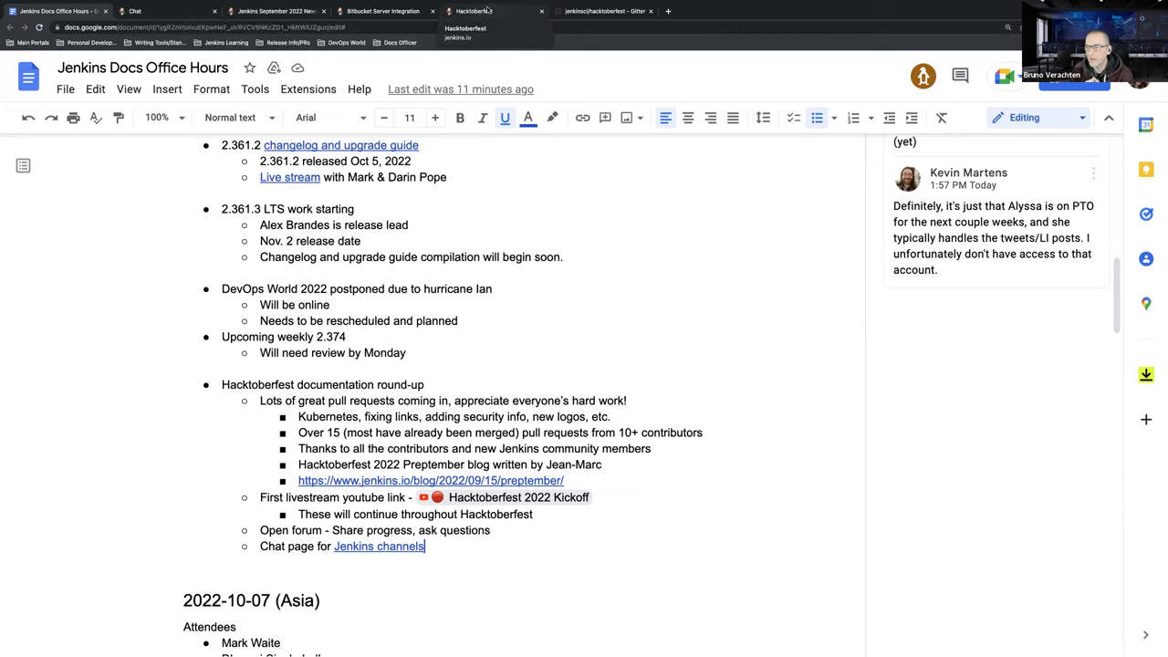
# Step: Bring up the jenkins.io Hacktoberfest page and scroll down to its Issue queries section
pyautogui.click(490, 10)
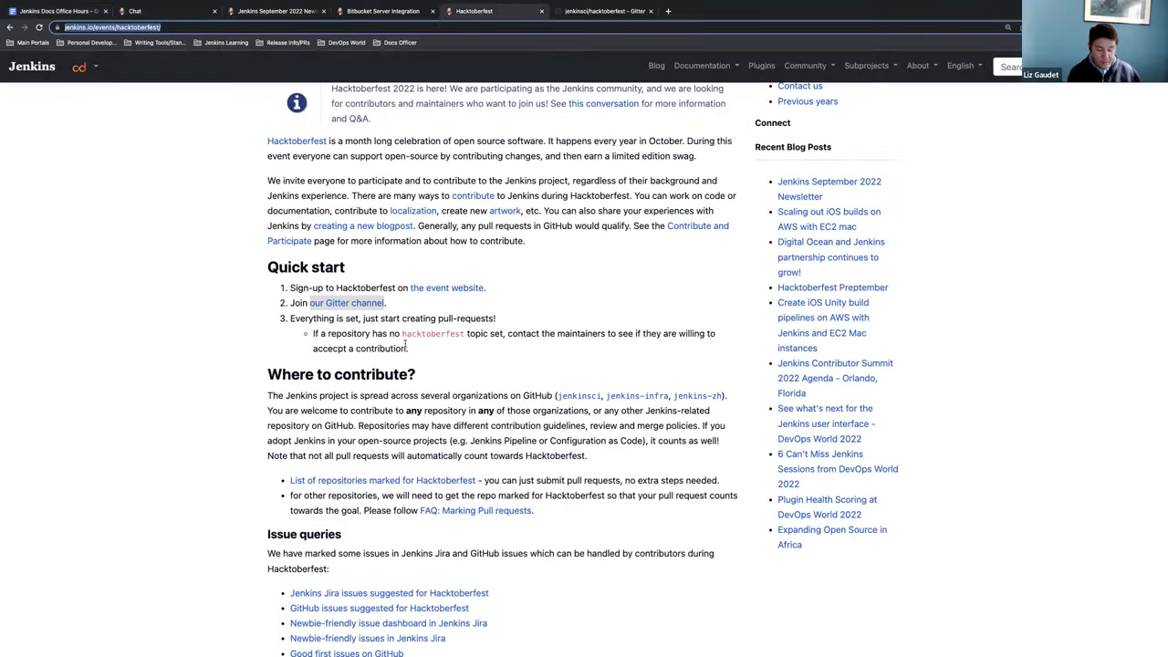
pyautogui.scroll(-2, 415, 327)
pyautogui.scroll(-2, 416, 327)
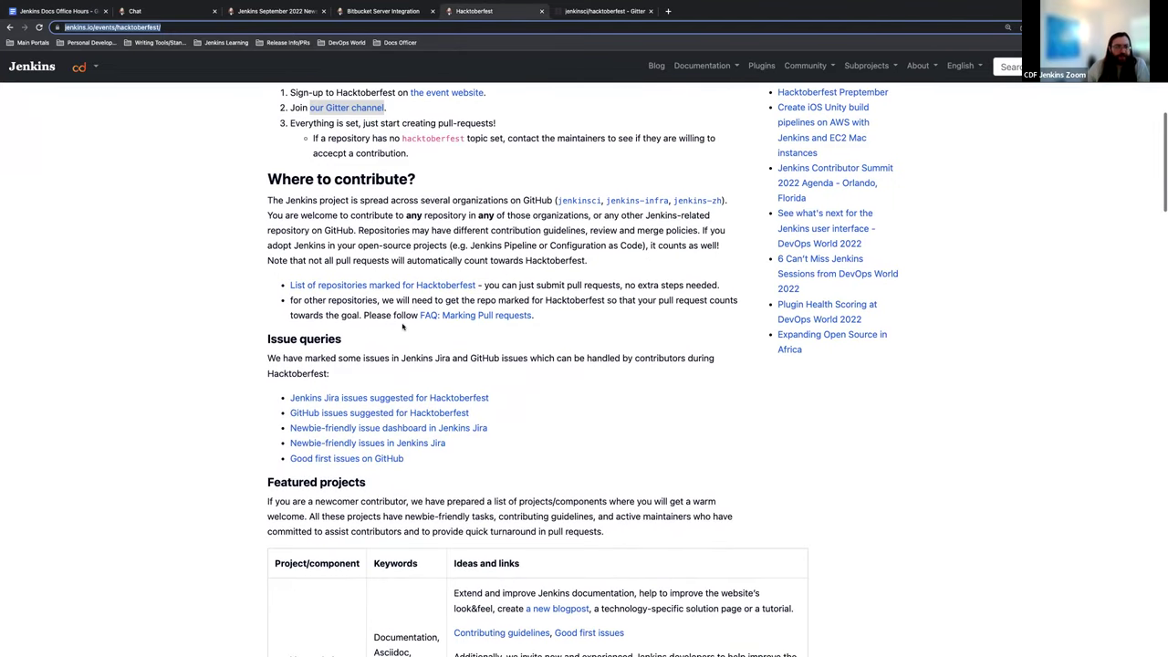
pyautogui.scroll(-2, 333, 316)
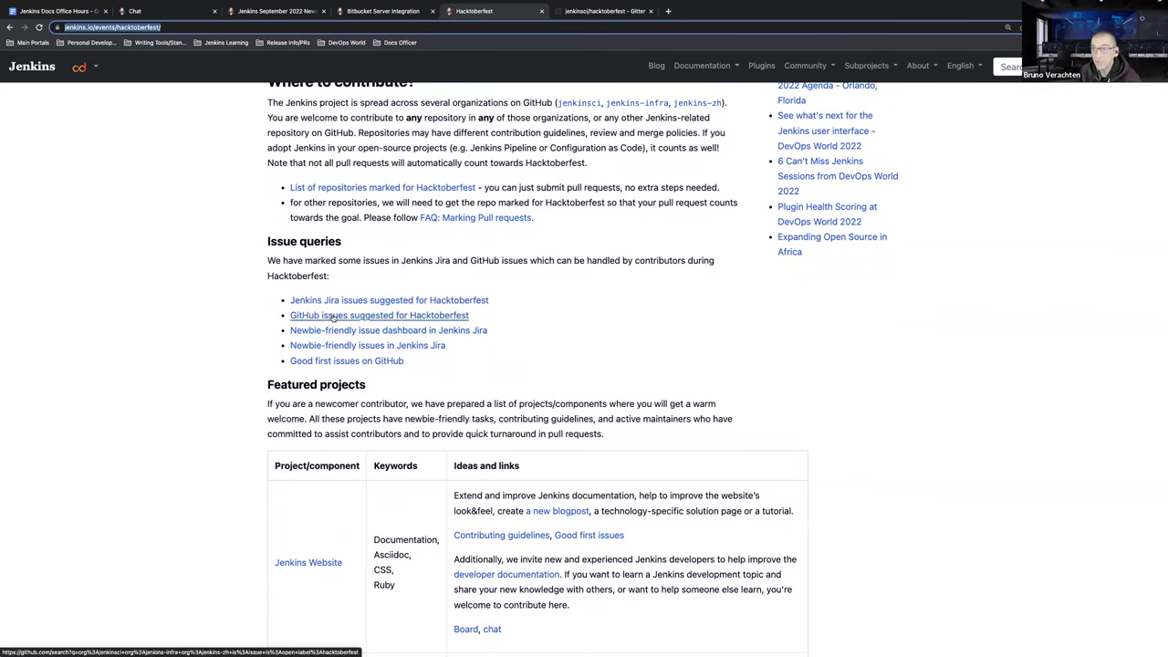
pyautogui.scroll(1, 274, 178)
pyautogui.scroll(4, 278, 186)
pyautogui.scroll(-3, 277, 185)
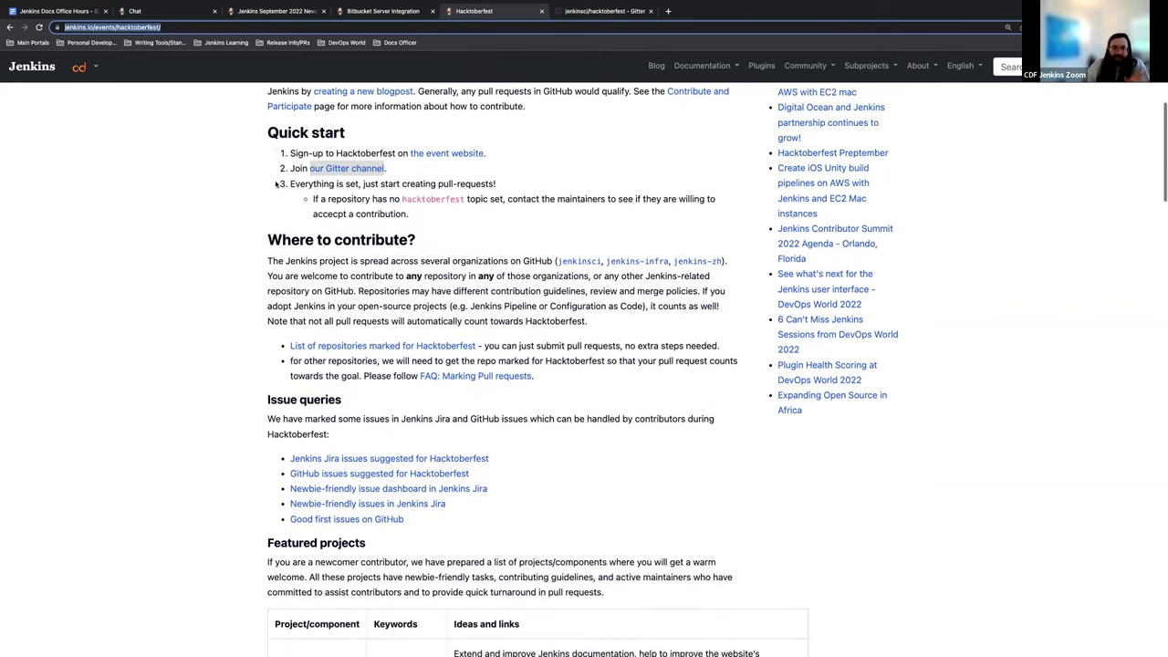
pyautogui.scroll(-1, 294, 156)
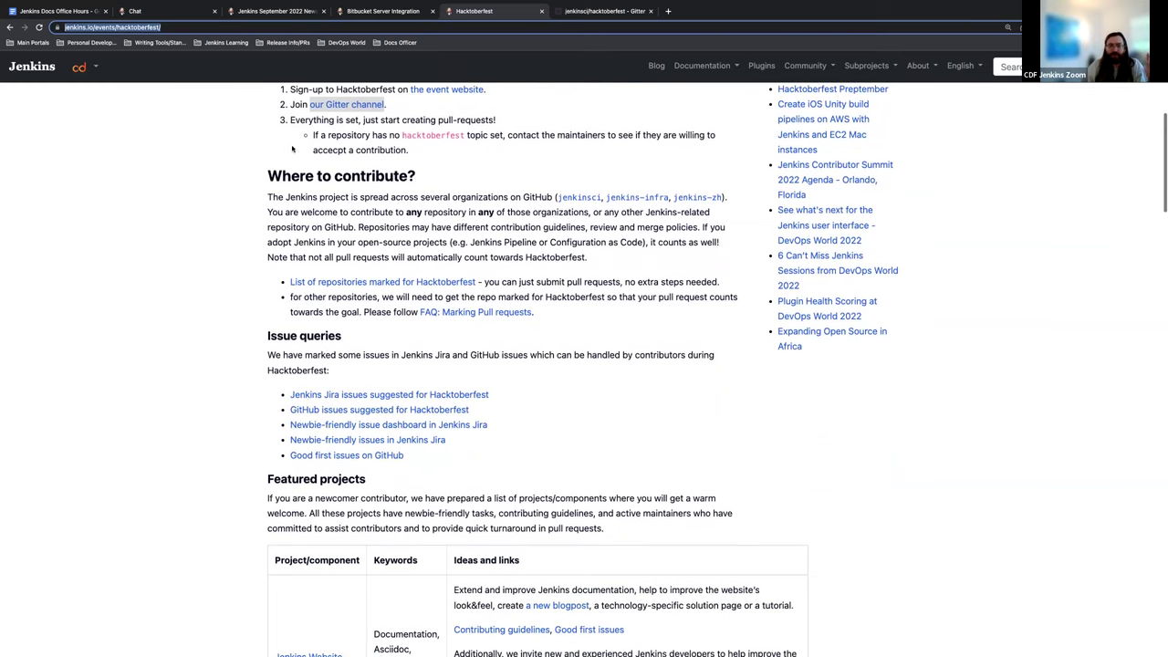
pyautogui.scroll(-1, 355, 161)
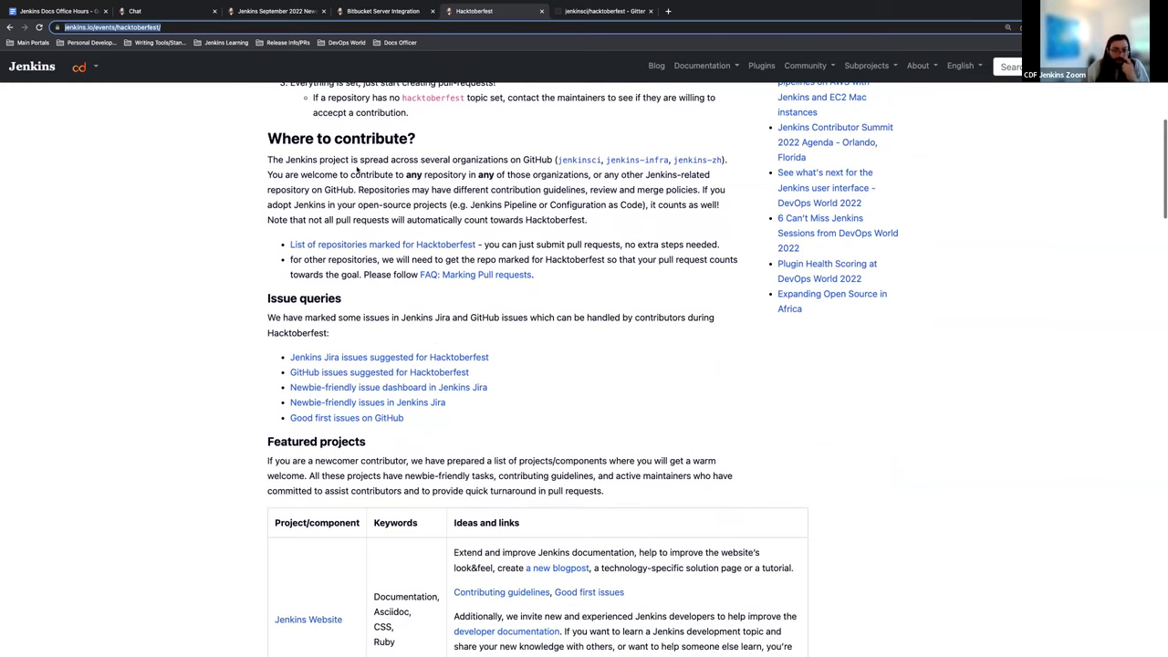
pyautogui.scroll(-1, 274, 274)
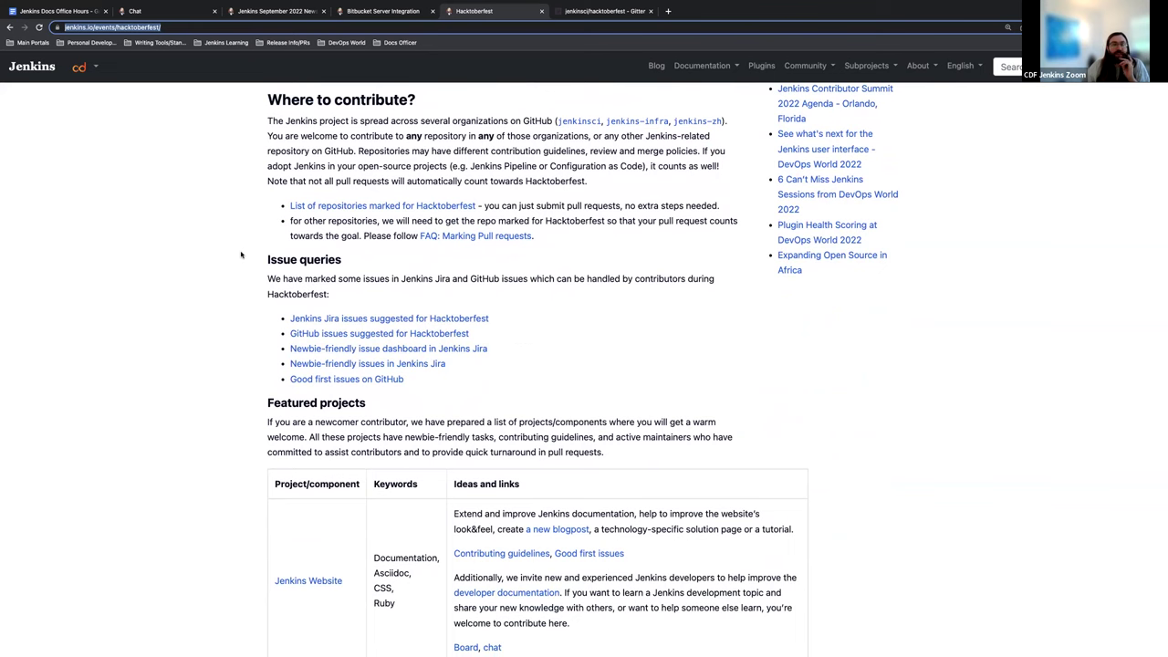
pyautogui.scroll(-1, 321, 320)
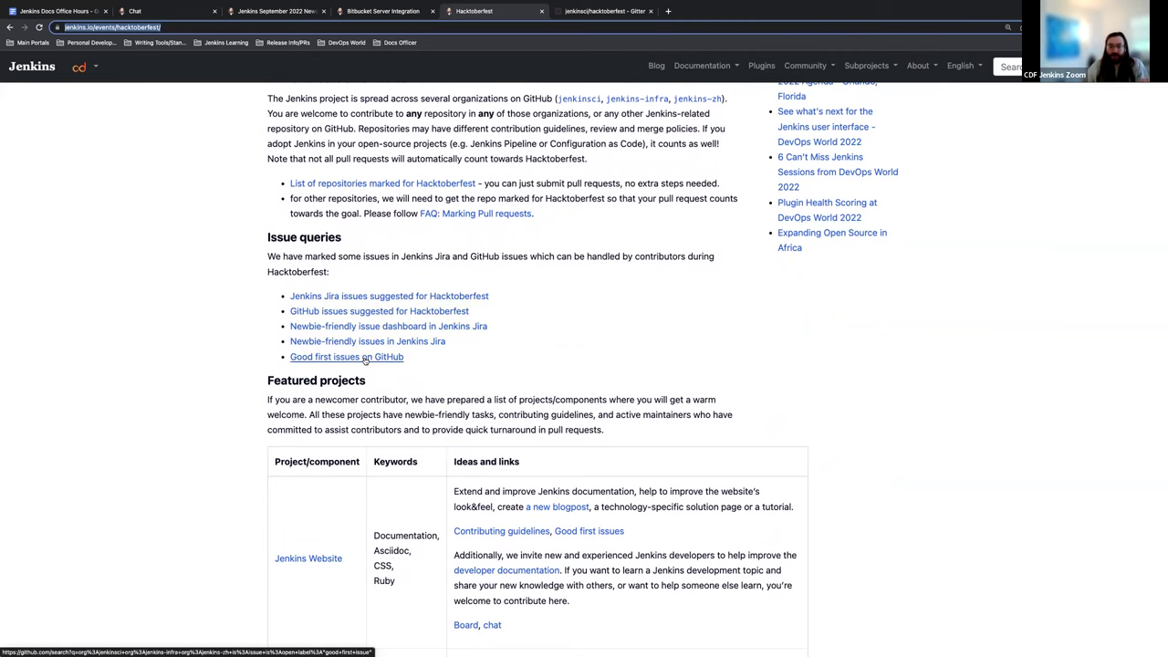
# Step: Open the Jira Hacktoberfest issues and Good first issues on GitHub links in new tabs
pyautogui.rightClick(378, 298)
pyautogui.click(395, 311)
pyautogui.rightClick(363, 357)
pyautogui.click(388, 368)
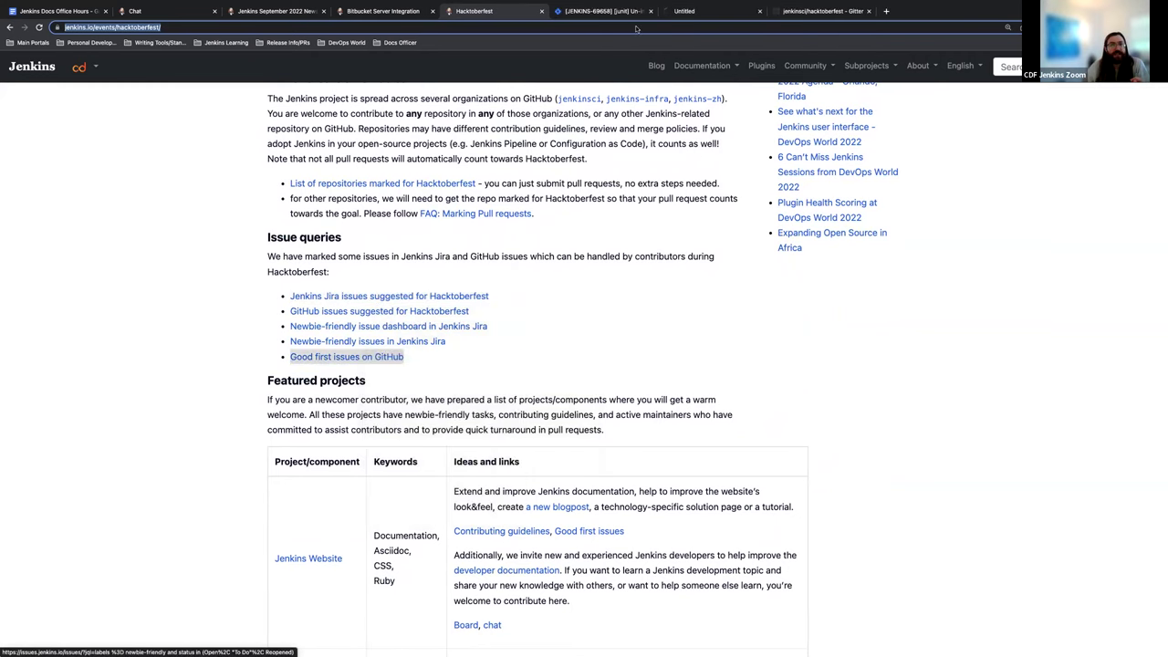
# Step: Review the 52 Jira hacktoberfest-label issues, led by JENKINS-69658
pyautogui.click(614, 11)
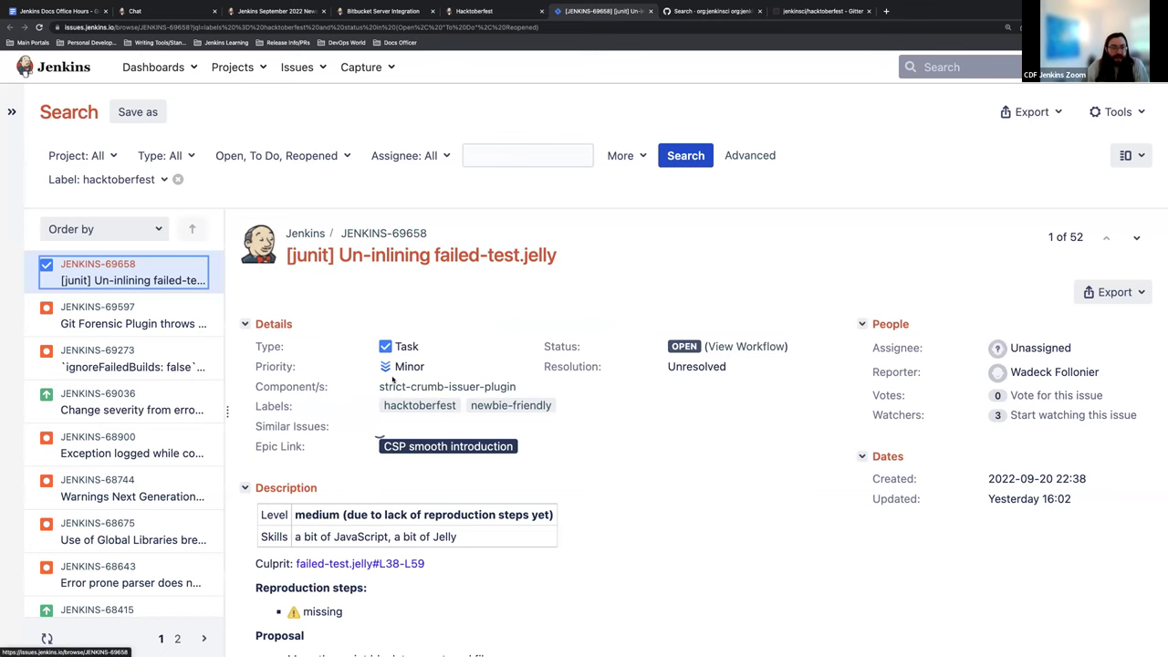
pyautogui.scroll(-1, 392, 378)
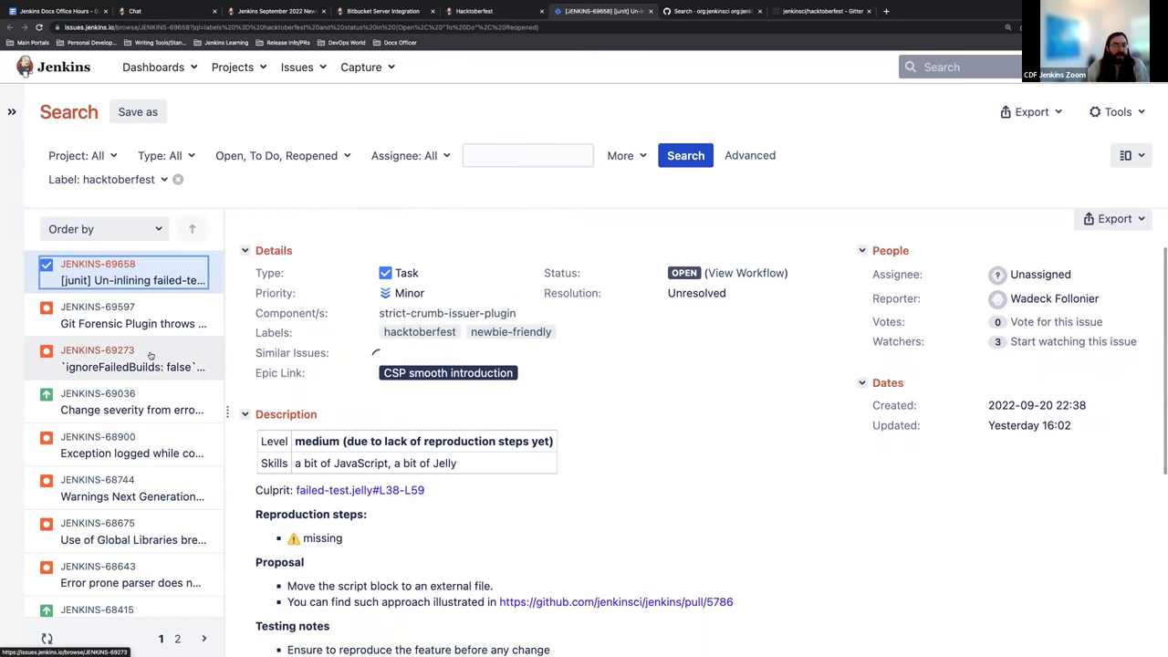
pyautogui.scroll(-4, 151, 356)
pyautogui.scroll(-1, 434, 390)
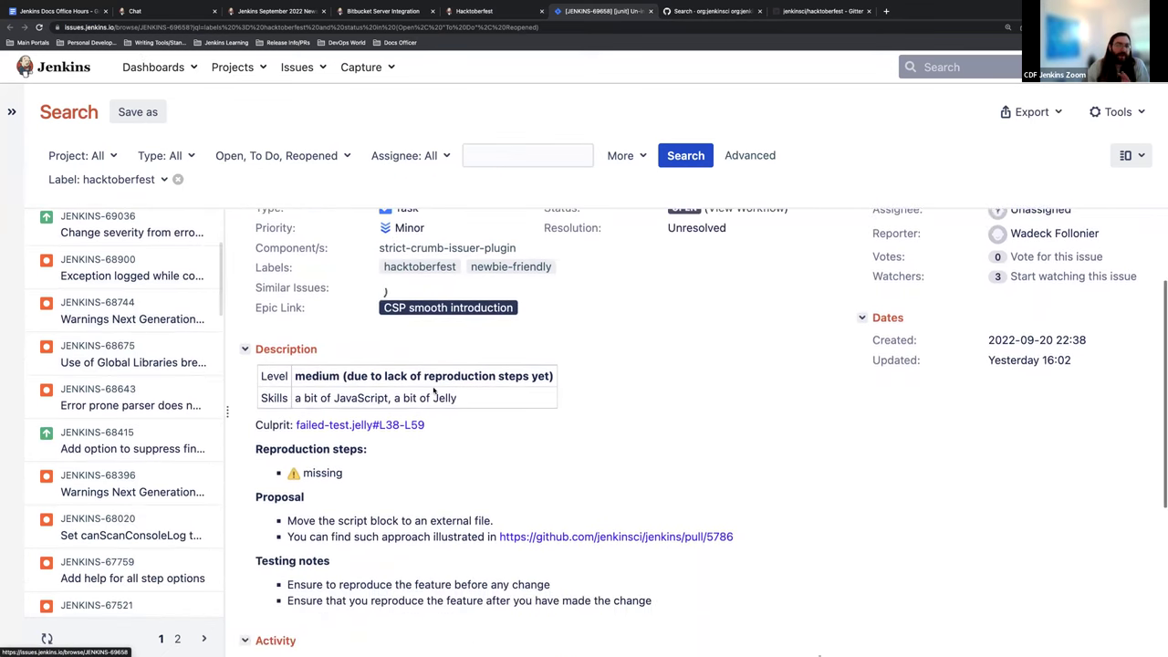
pyautogui.scroll(-1, 434, 390)
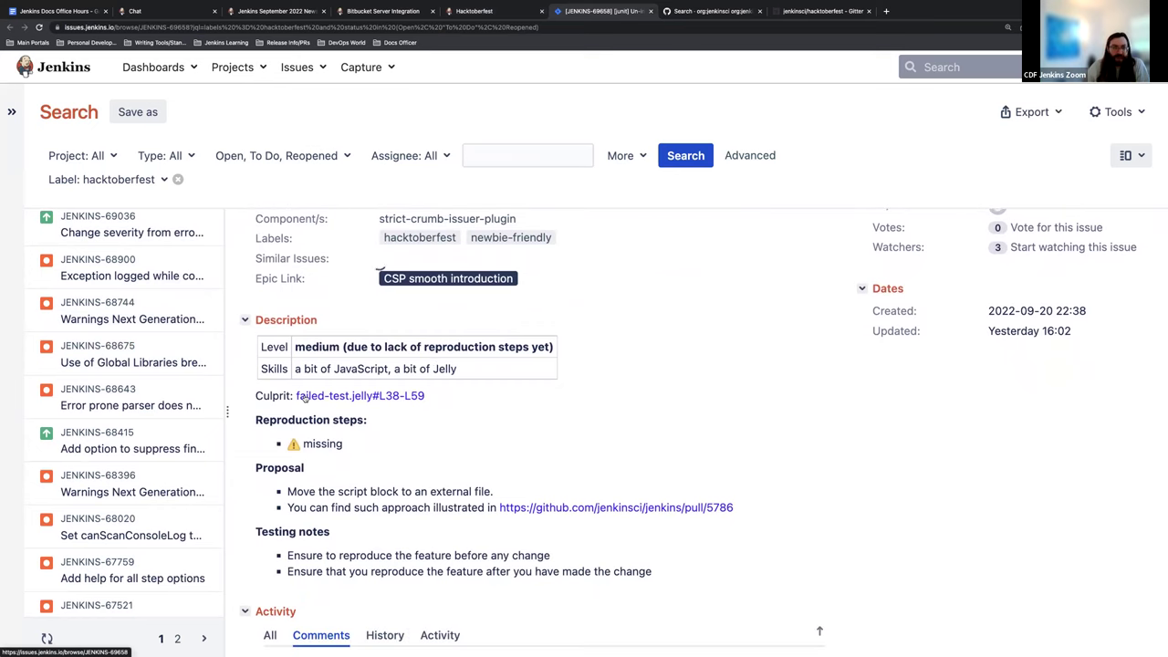
pyautogui.scroll(3, 161, 389)
pyautogui.scroll(1, 314, 340)
pyautogui.scroll(2, 314, 340)
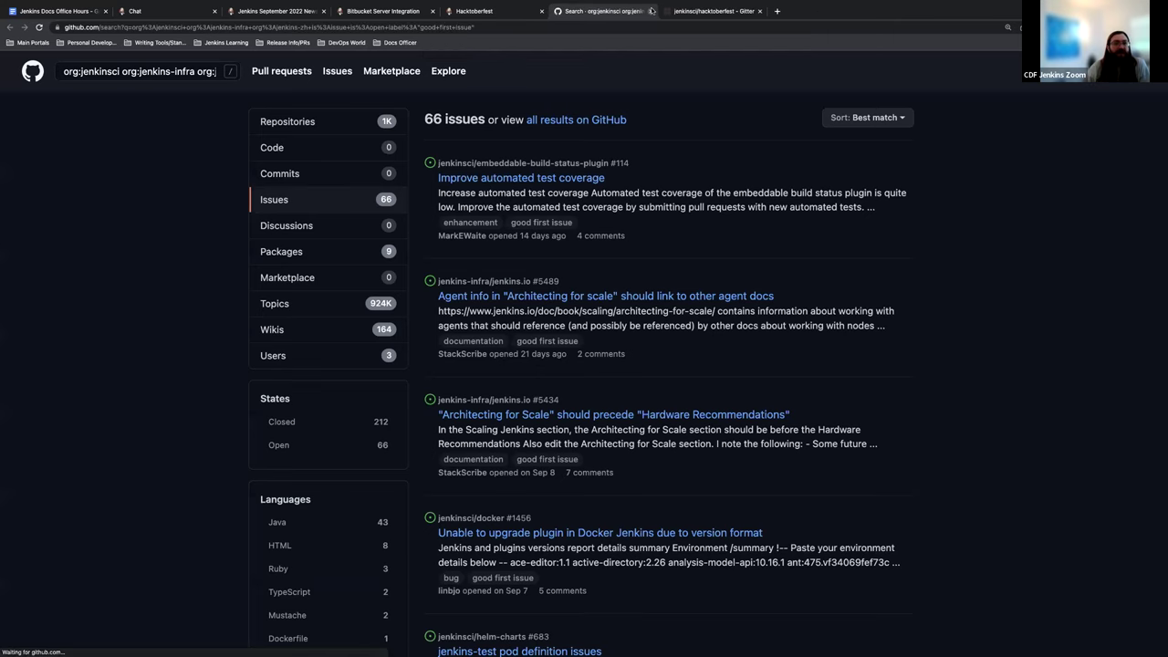
# Step: Close the Jira tab and view the GitHub issues suggested for Hacktoberfest before going back
pyautogui.click(651, 11)
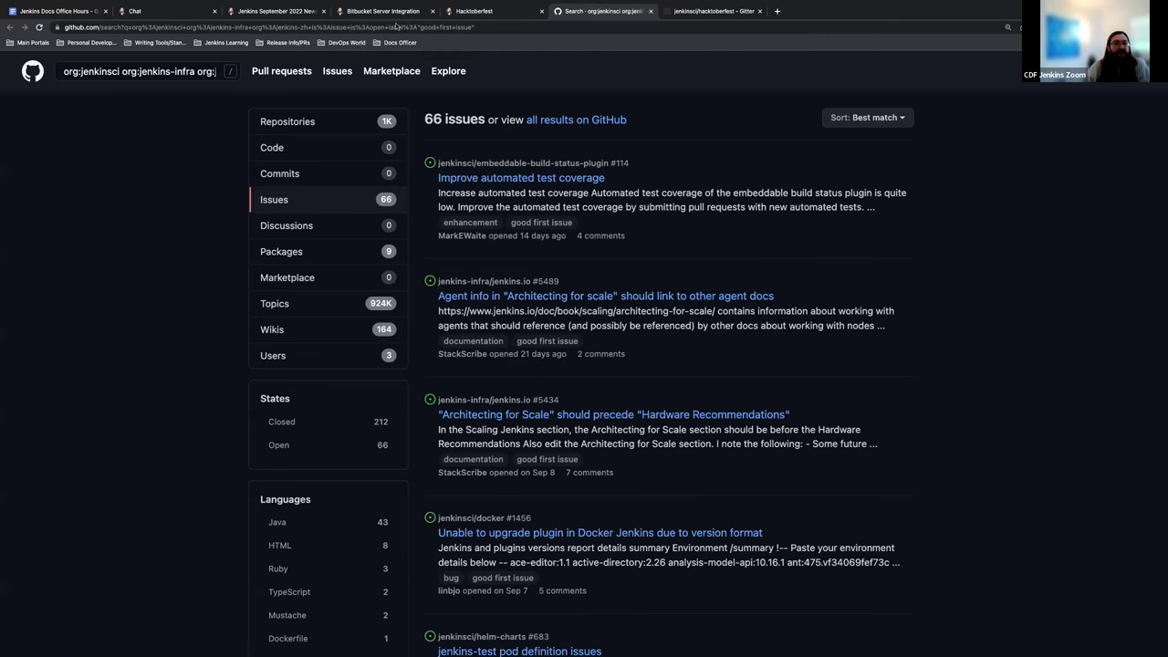
pyautogui.click(484, 7)
pyautogui.click(347, 313)
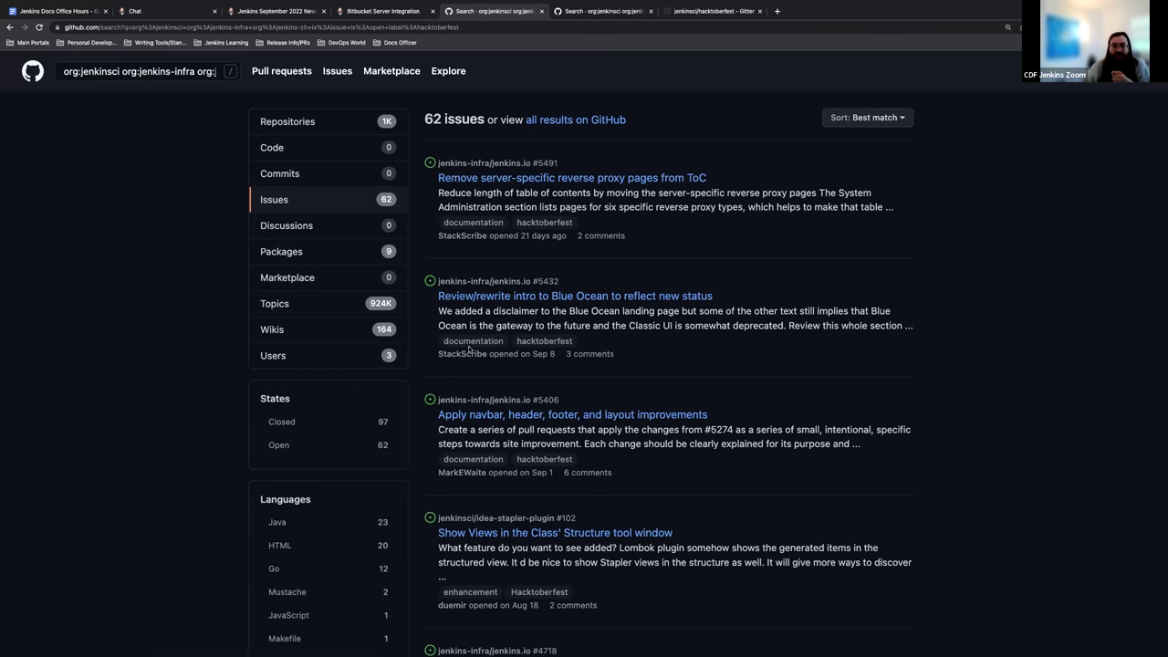
pyautogui.click(388, 11)
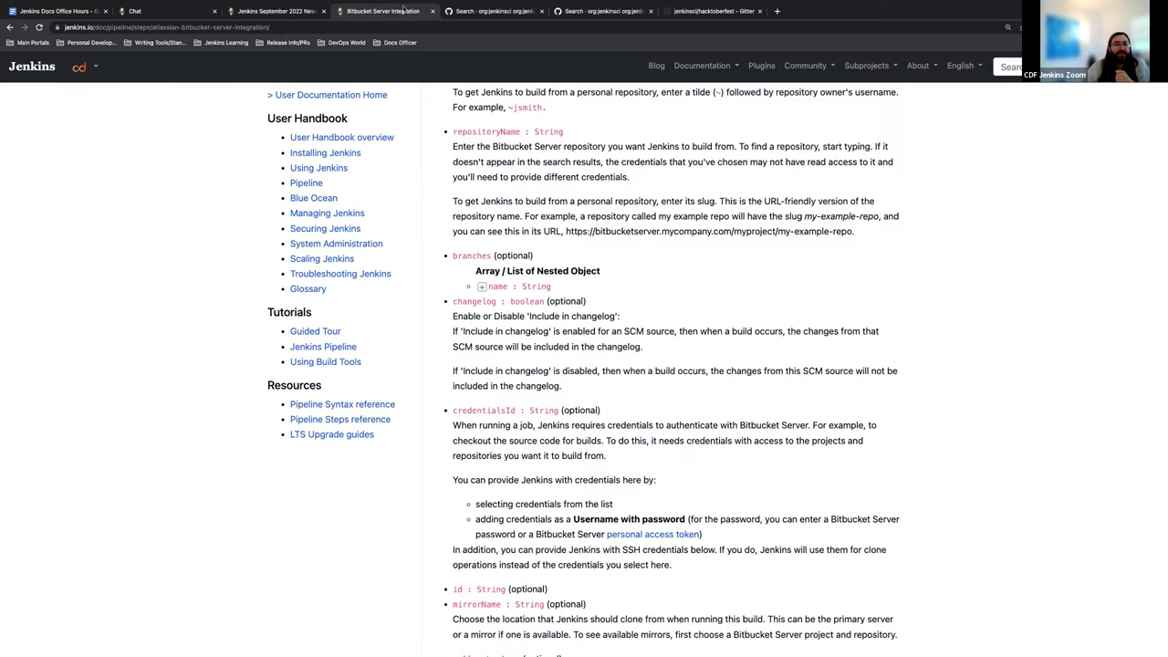
pyautogui.click(461, 11)
pyautogui.click(9, 27)
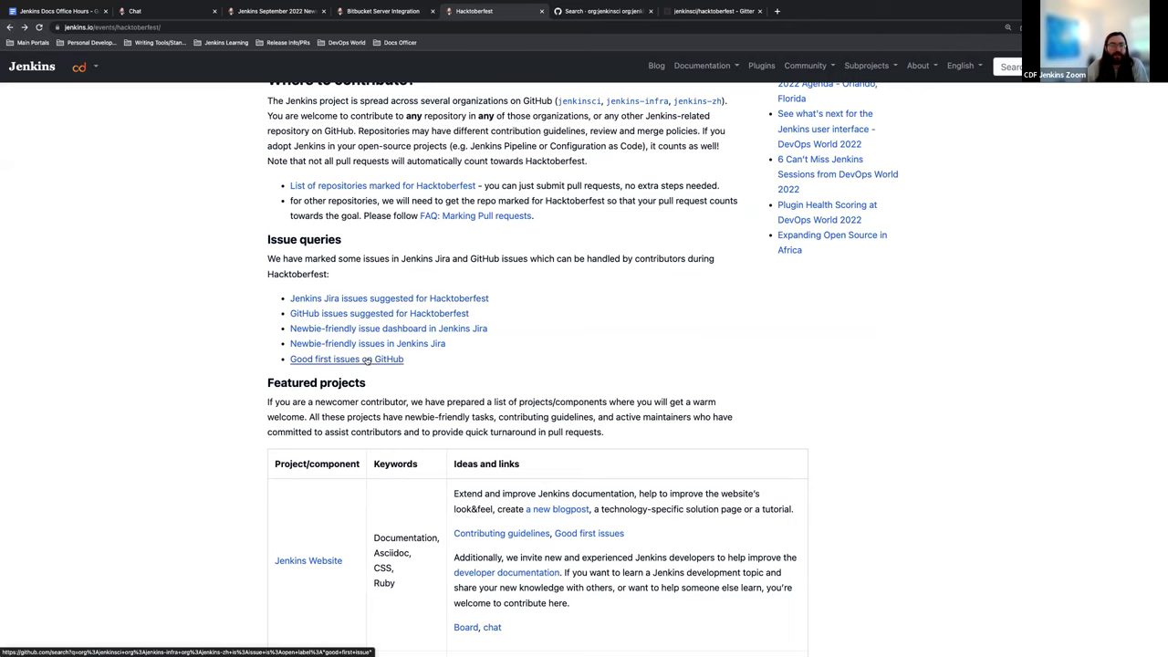
# Step: Open Good first issues on GitHub in a new tab, then return to the Hacktoberfest page
pyautogui.rightClick(368, 360)
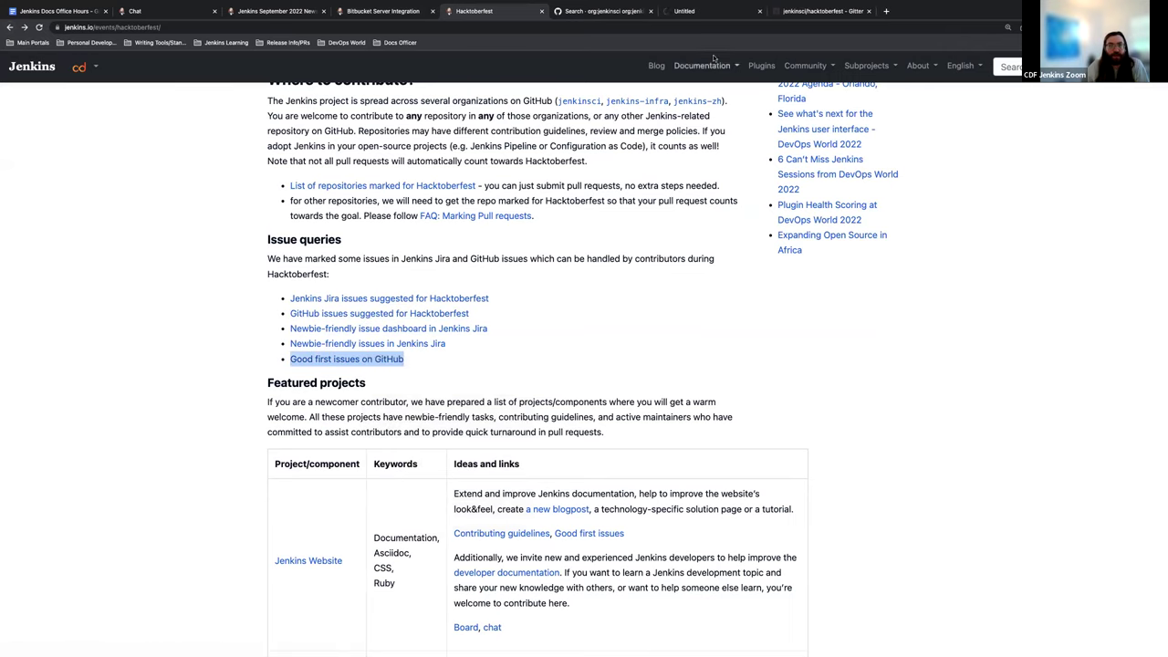
pyautogui.click(711, 11)
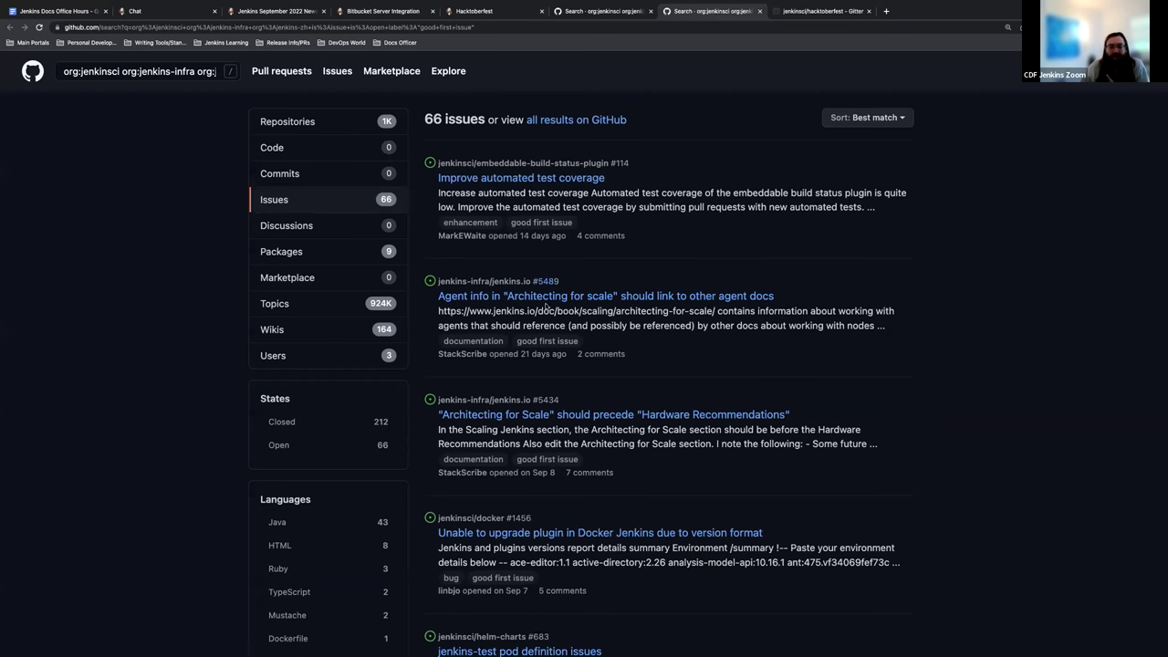
pyautogui.click(582, 12)
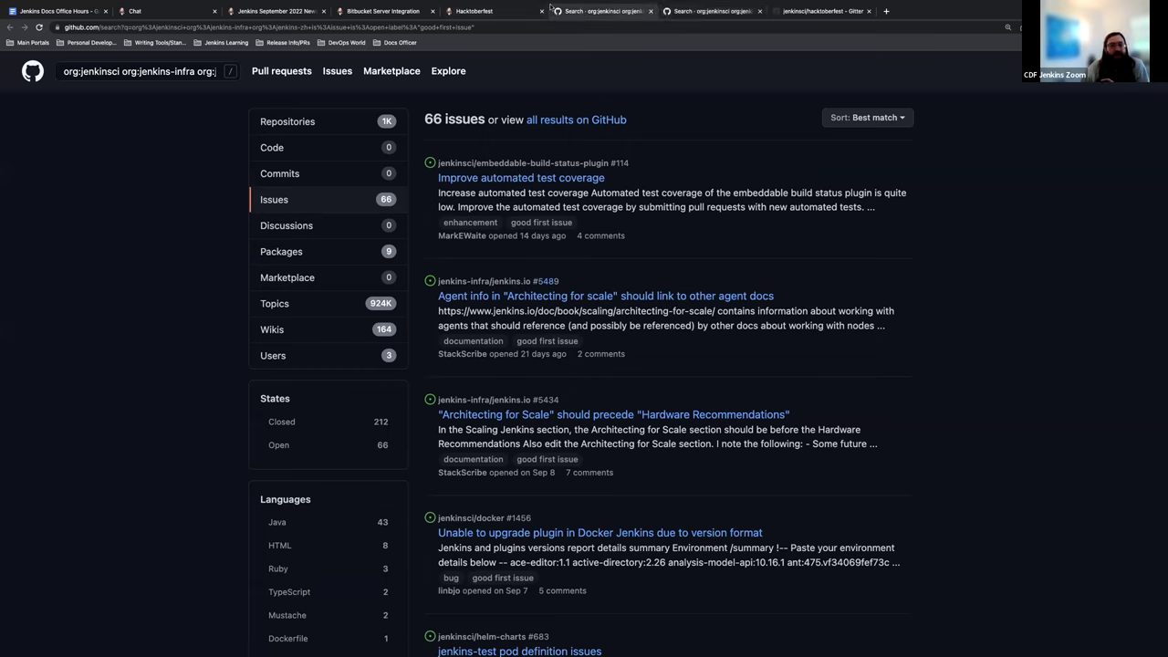
pyautogui.click(473, 11)
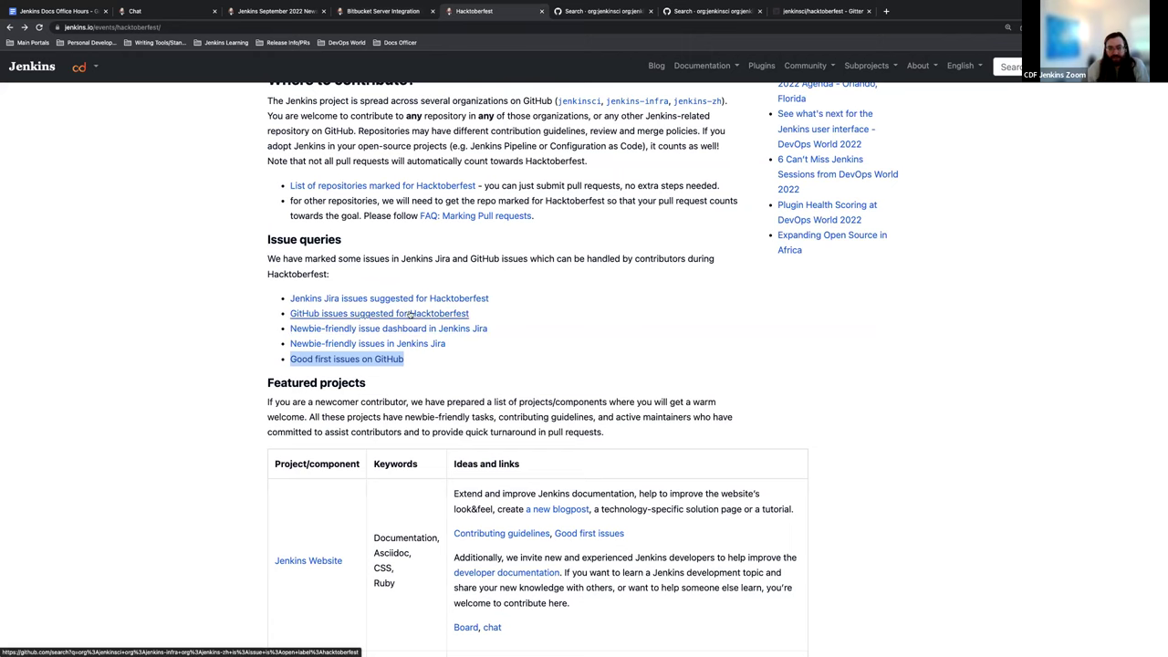
# Step: Open the Hacktoberfest GitHub issues search in a new tab and view its 66 good first issues
pyautogui.rightClick(413, 313)
pyautogui.click(423, 316)
pyautogui.click(803, 12)
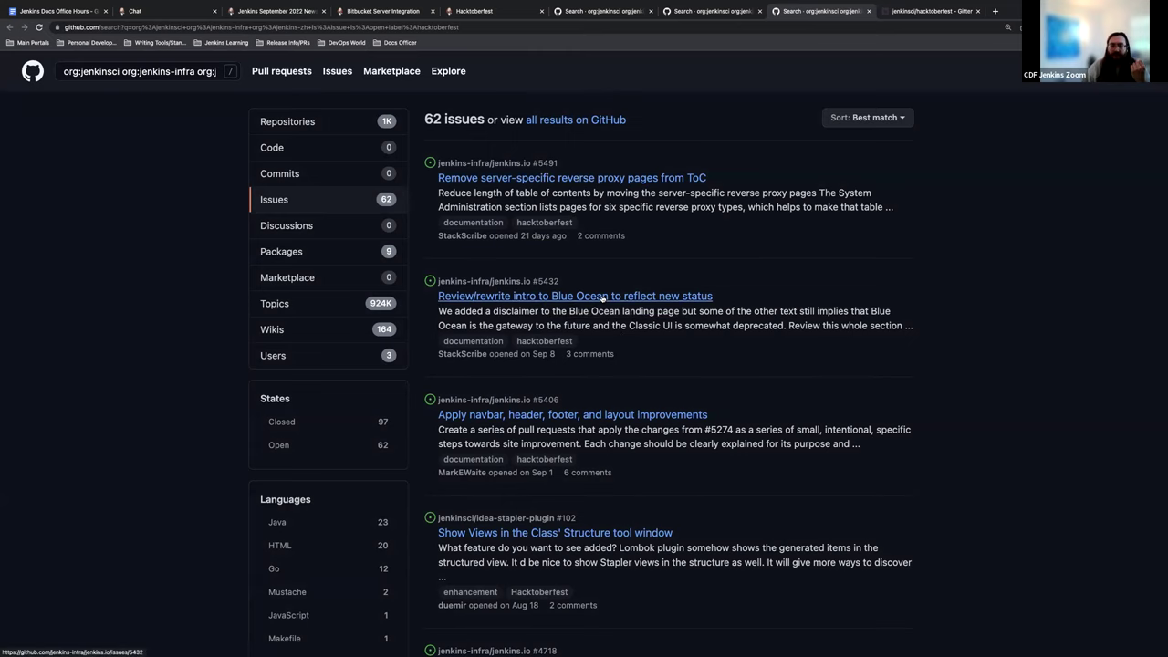
pyautogui.click(702, 10)
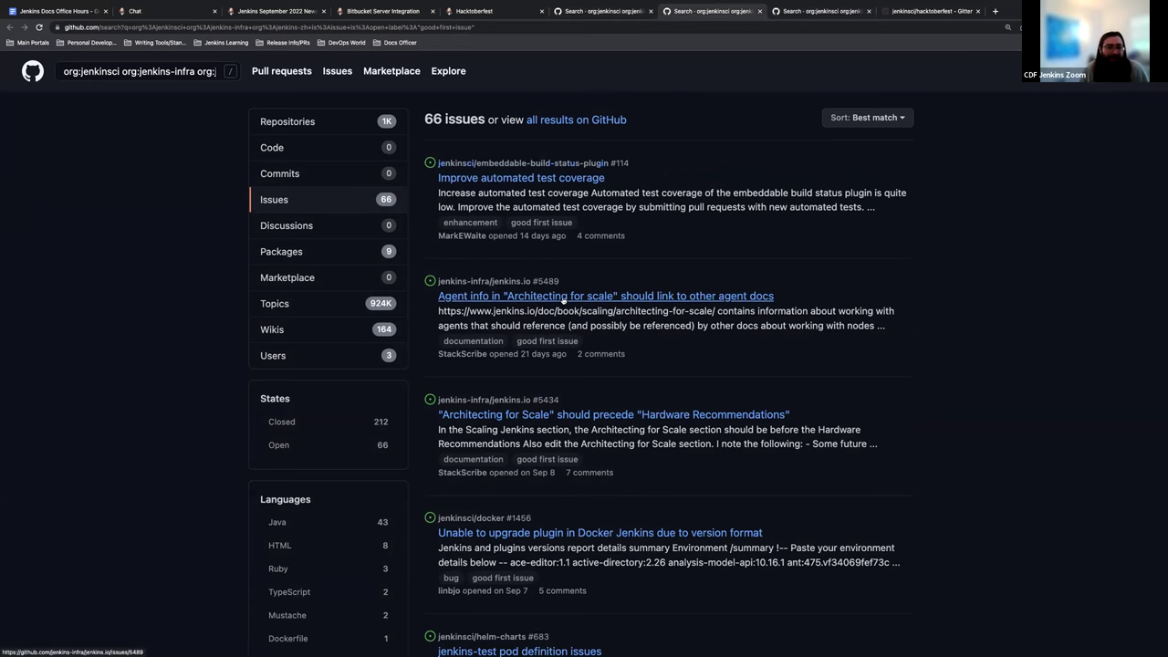
# Step: Read issue #5434 and check its assignees unchanged, then return to the September 2022 newsletter
pyautogui.click(524, 416)
pyautogui.scroll(-3, 457, 372)
pyautogui.scroll(-9, 457, 371)
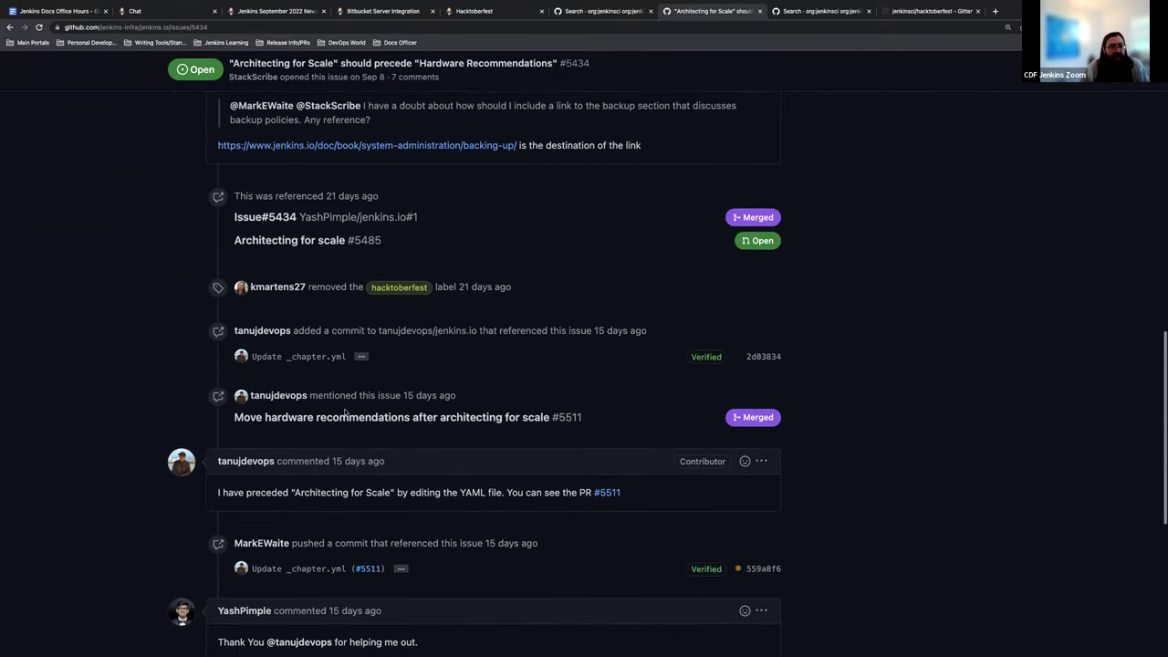
pyautogui.scroll(-5, 345, 412)
pyautogui.scroll(-2, 335, 281)
pyautogui.scroll(10, 336, 281)
pyautogui.scroll(5, 334, 281)
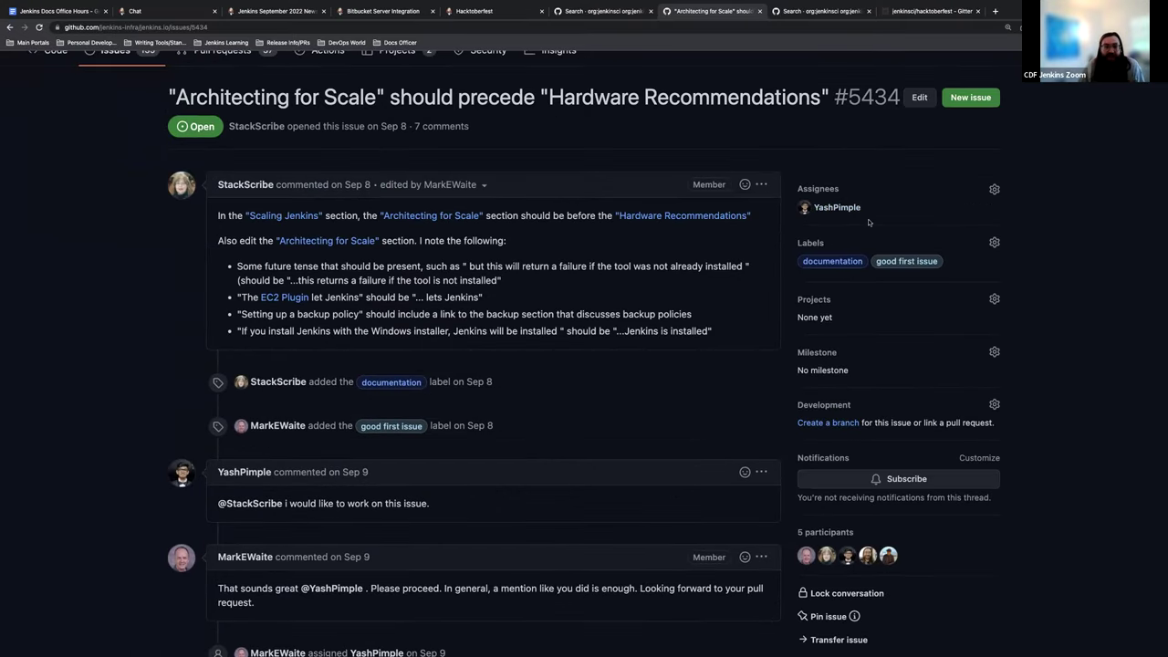
pyautogui.click(994, 189)
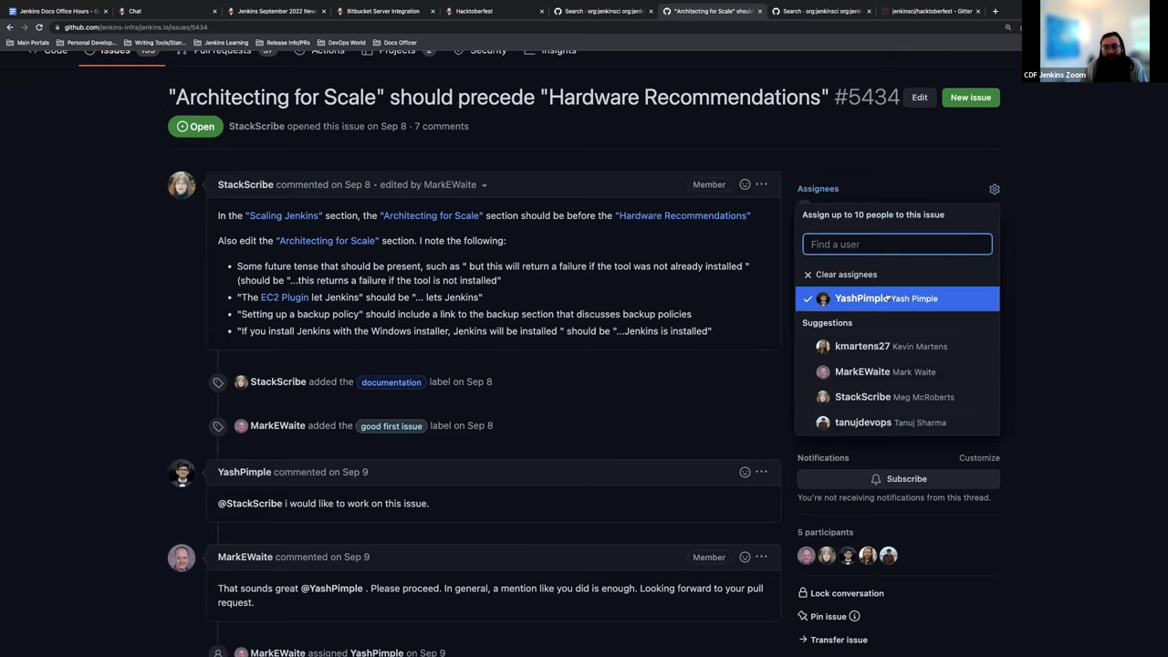
pyautogui.click(877, 183)
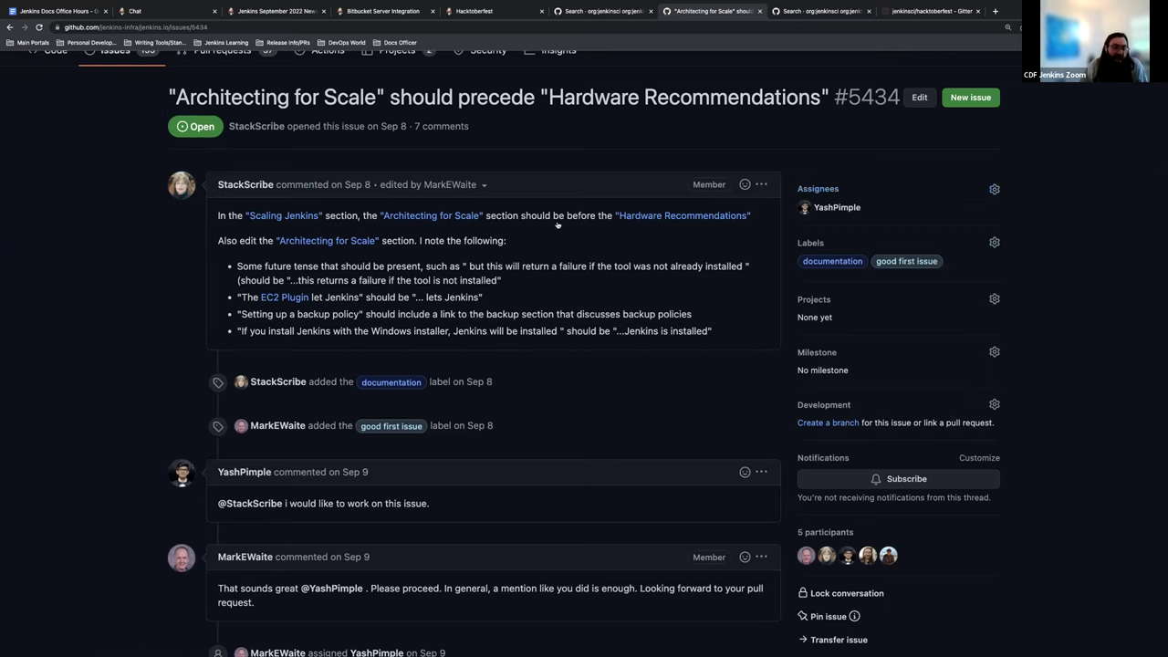
pyautogui.click(356, 9)
pyautogui.click(295, 13)
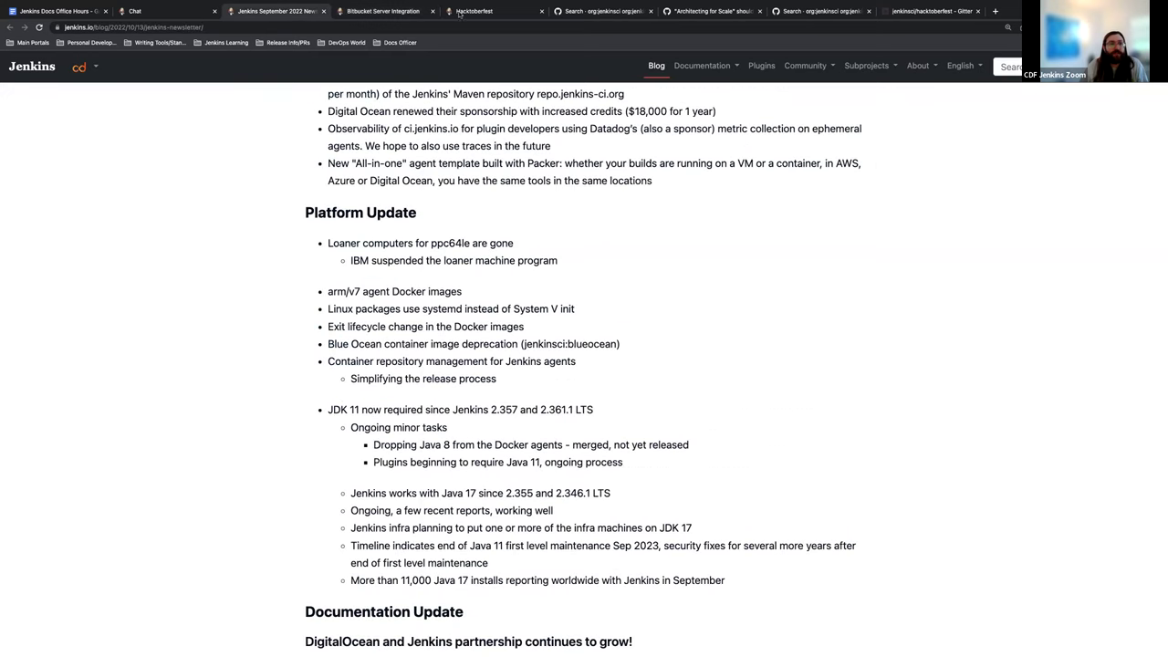
# Step: Scroll the Hacktoberfest page to the Featured projects table beginning with Jenkins Website
pyautogui.click(467, 13)
pyautogui.scroll(-3, 392, 284)
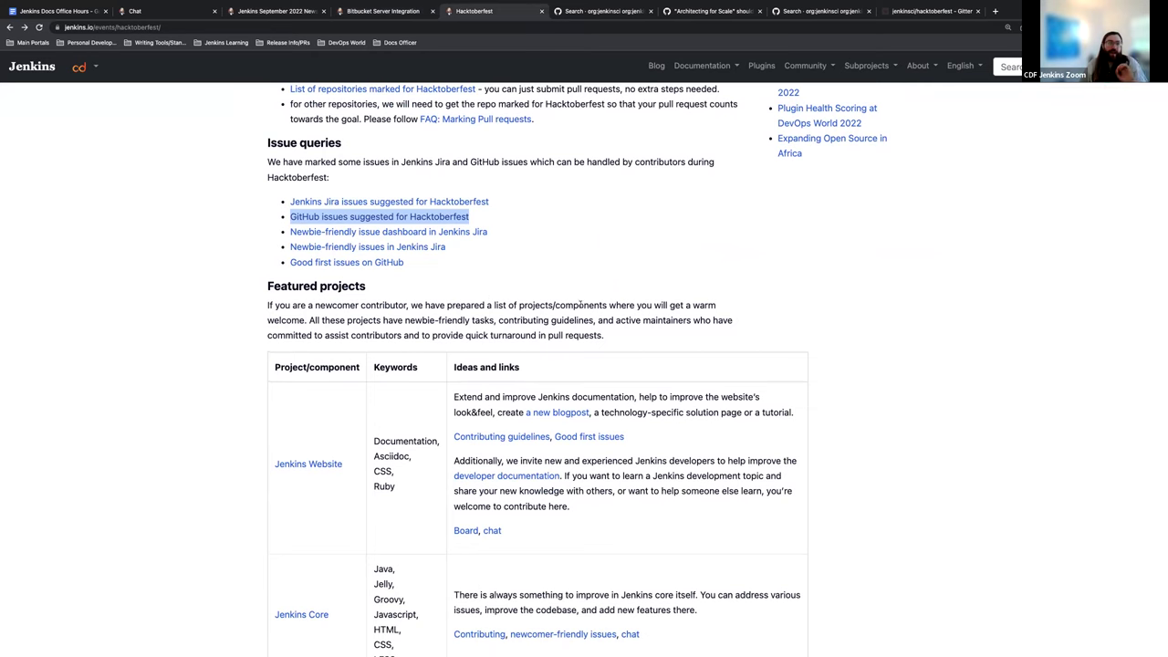
pyautogui.scroll(-2, 566, 274)
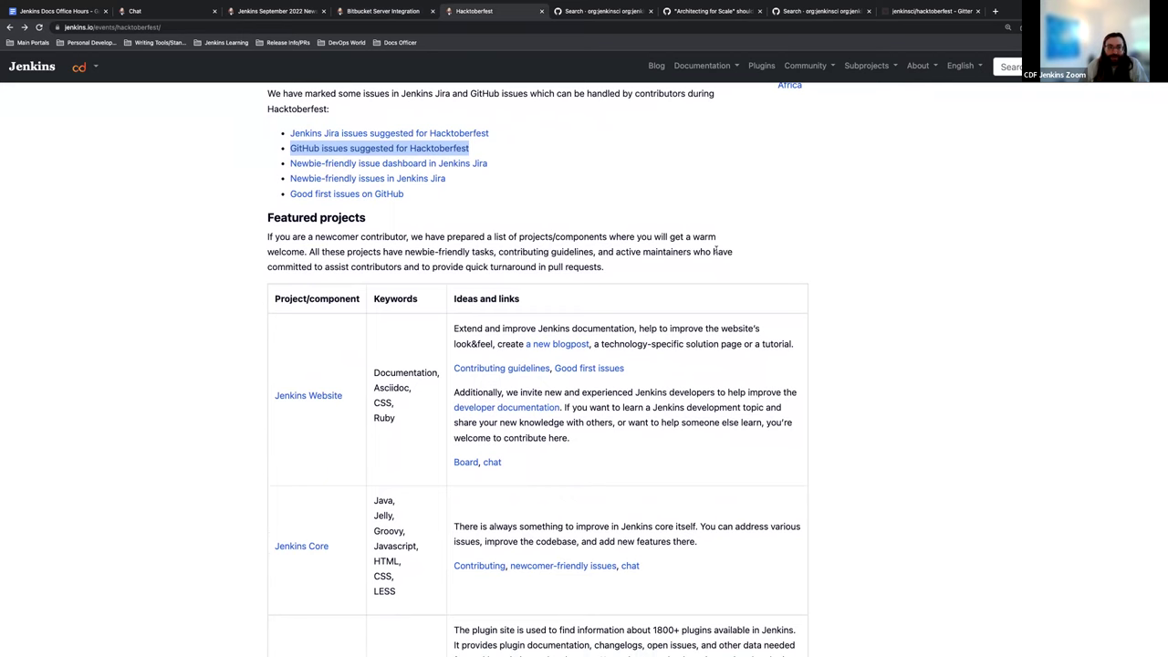
pyautogui.scroll(-3, 675, 275)
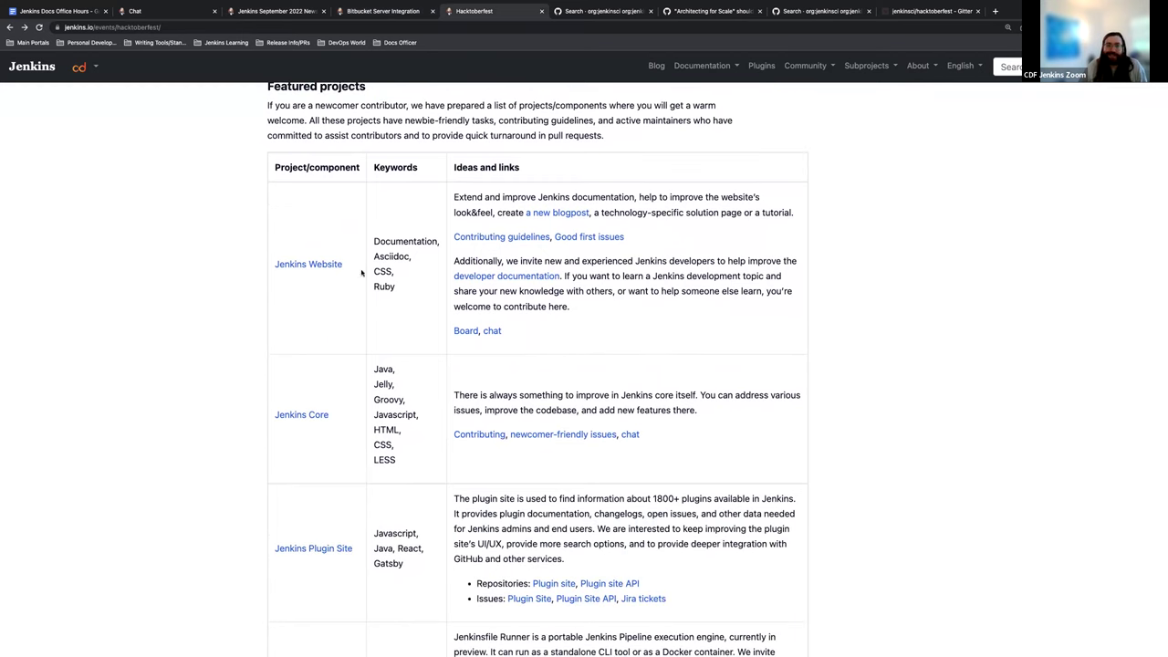
pyautogui.scroll(-1, 380, 222)
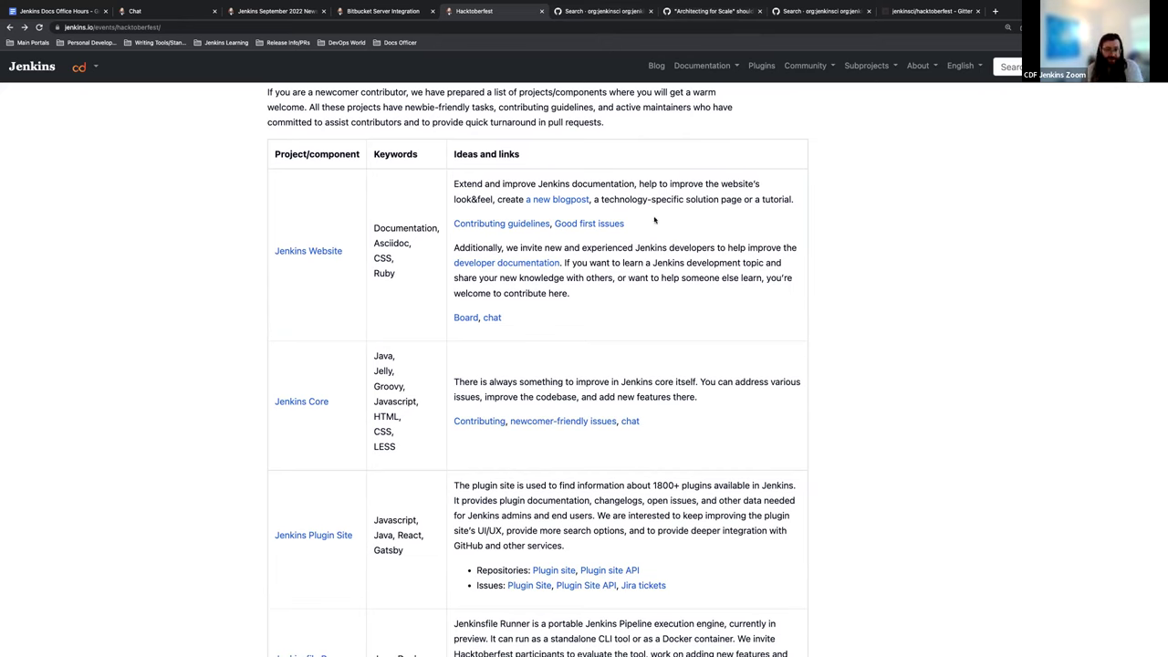
# Step: Browse the Jenkins Website's 8 good first issues, then view the Bitbucket Server Integration docs page
pyautogui.click(614, 223)
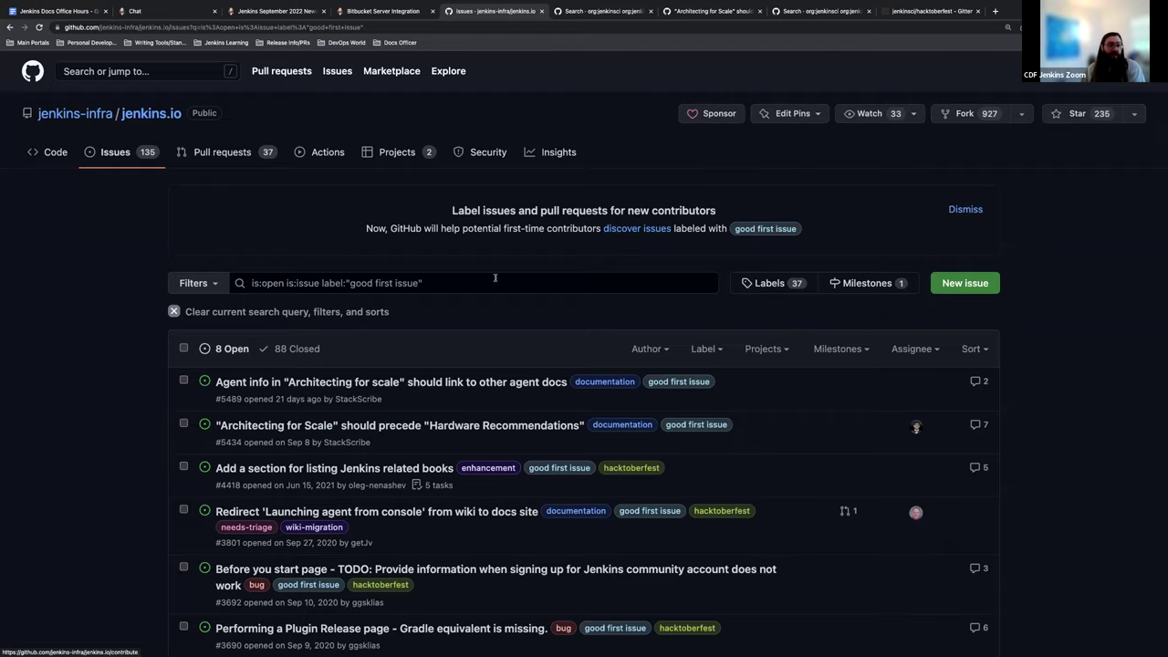
pyautogui.scroll(-3, 411, 258)
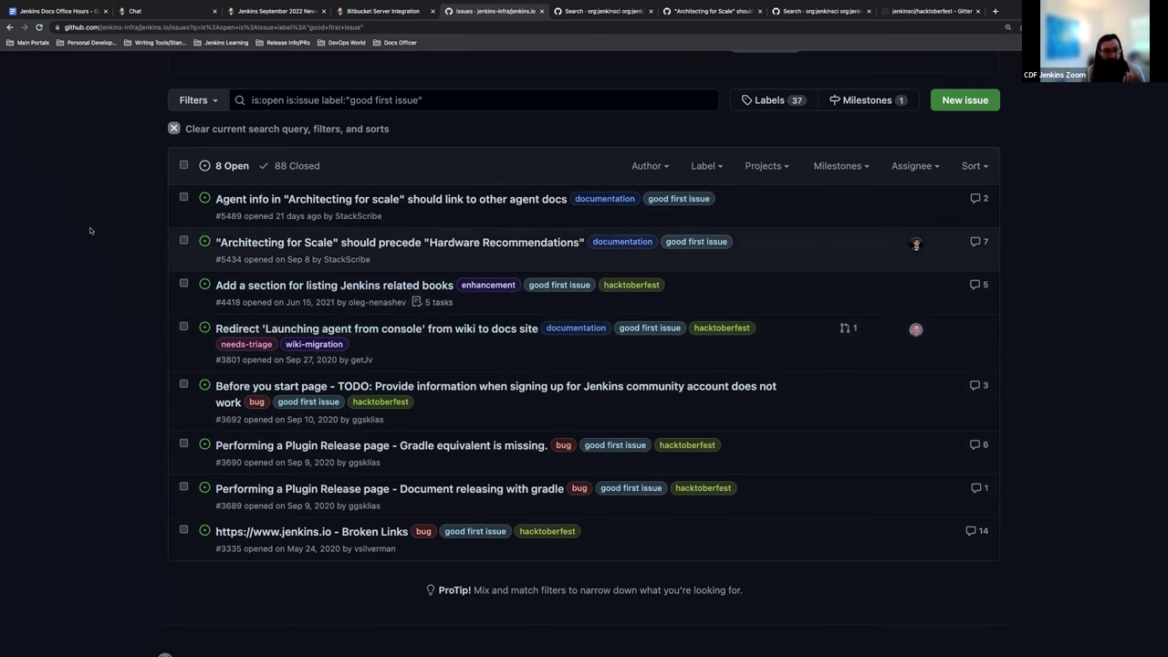
pyautogui.scroll(3, 111, 207)
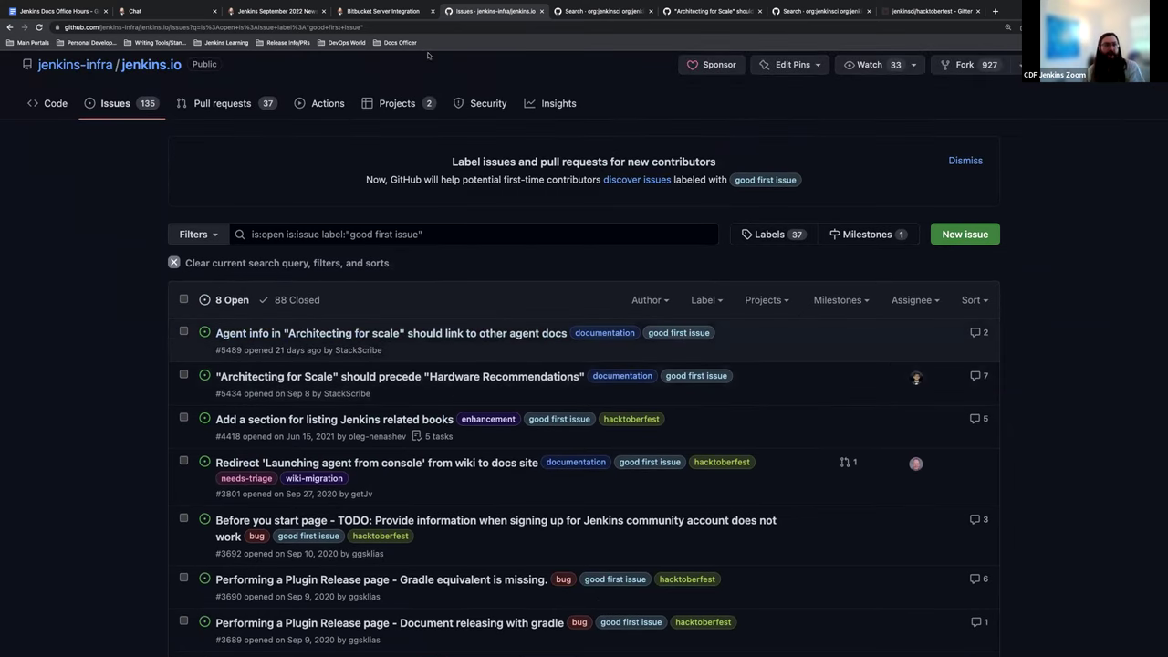
pyautogui.click(354, 11)
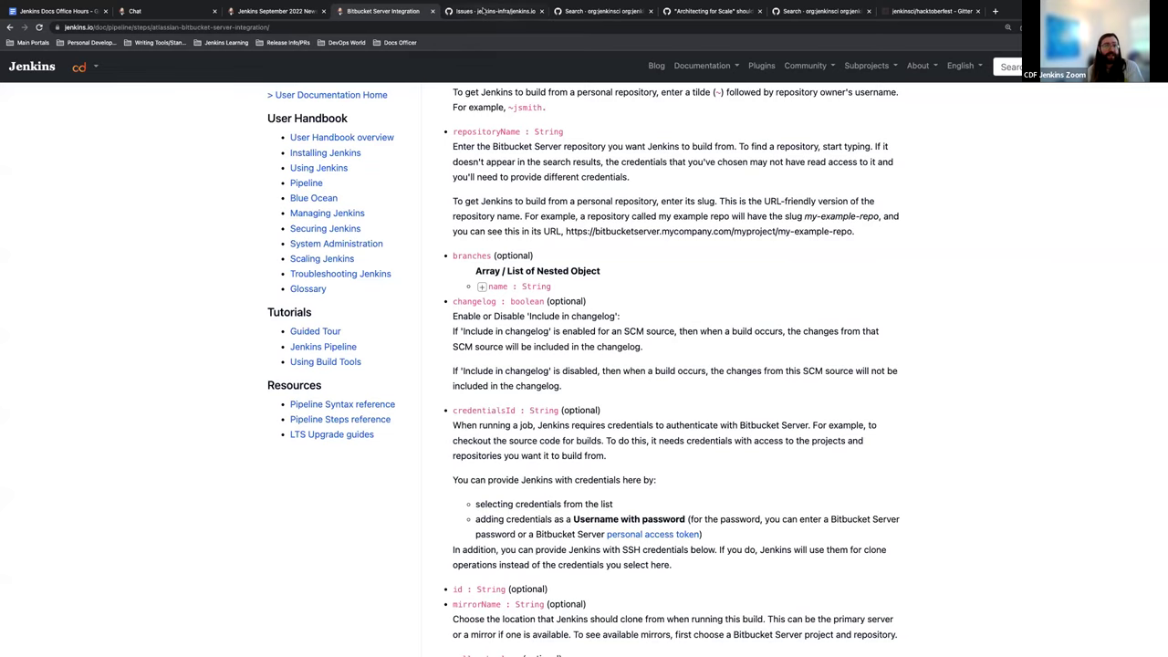
# Step: Open jenkins.io's CONTRIBUTING.adoc from the Hacktoberfest page and read through its fork, editing, clone and Building sections
pyautogui.click(491, 11)
pyautogui.click(10, 26)
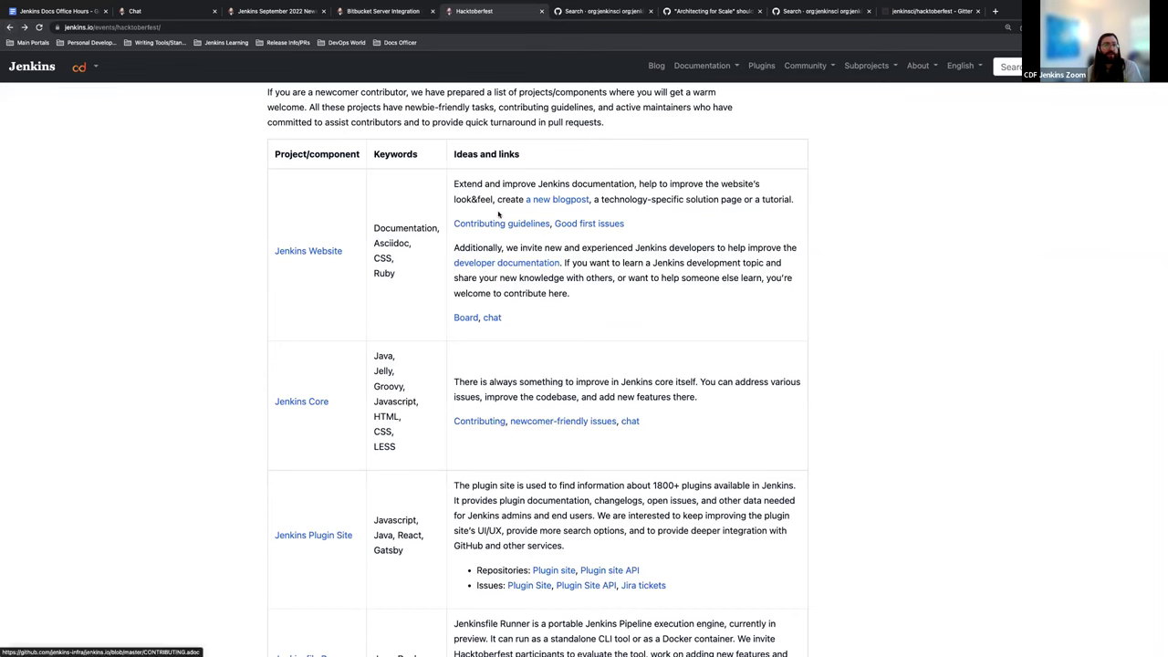
pyautogui.click(494, 225)
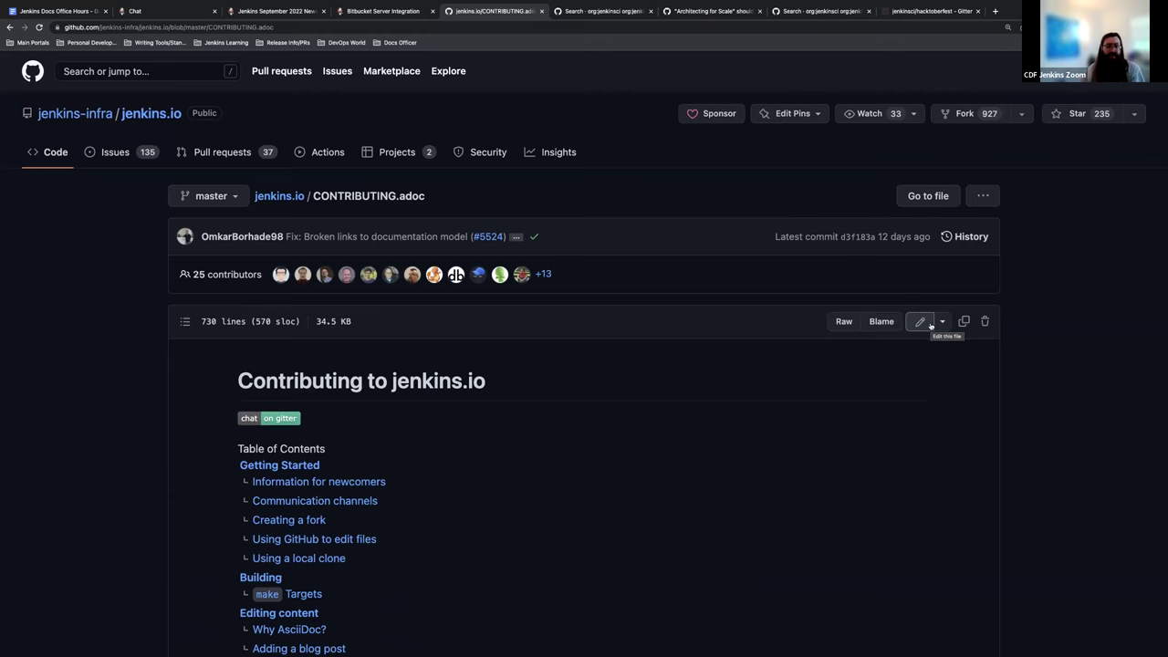
pyautogui.scroll(-4, 680, 324)
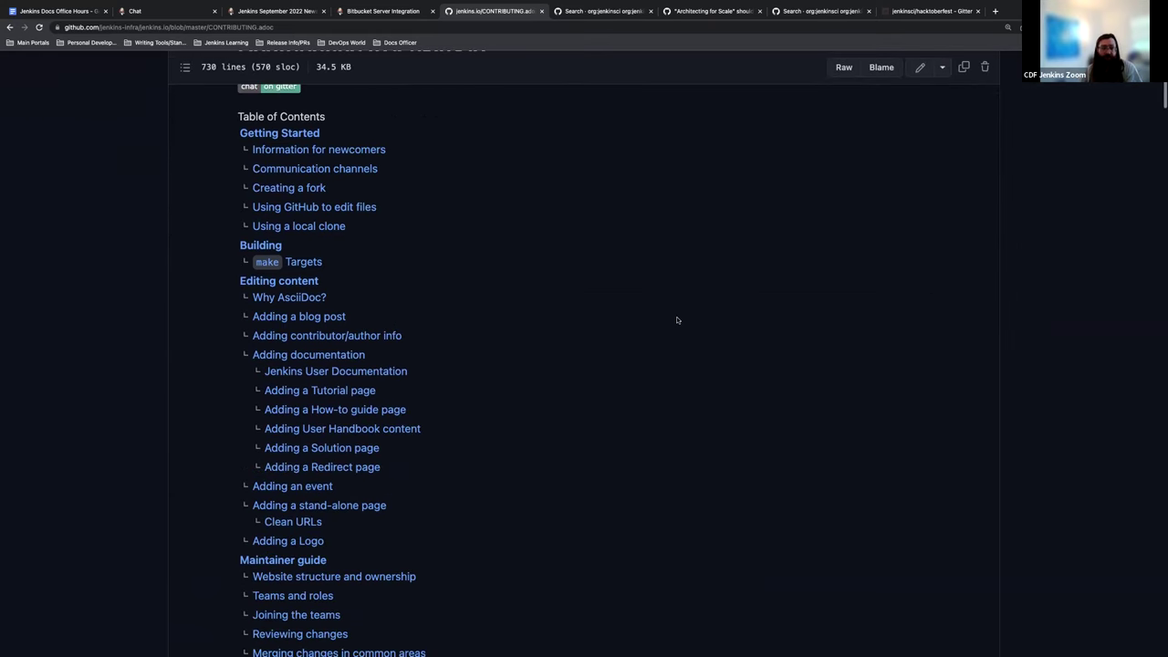
pyautogui.scroll(-4, 677, 319)
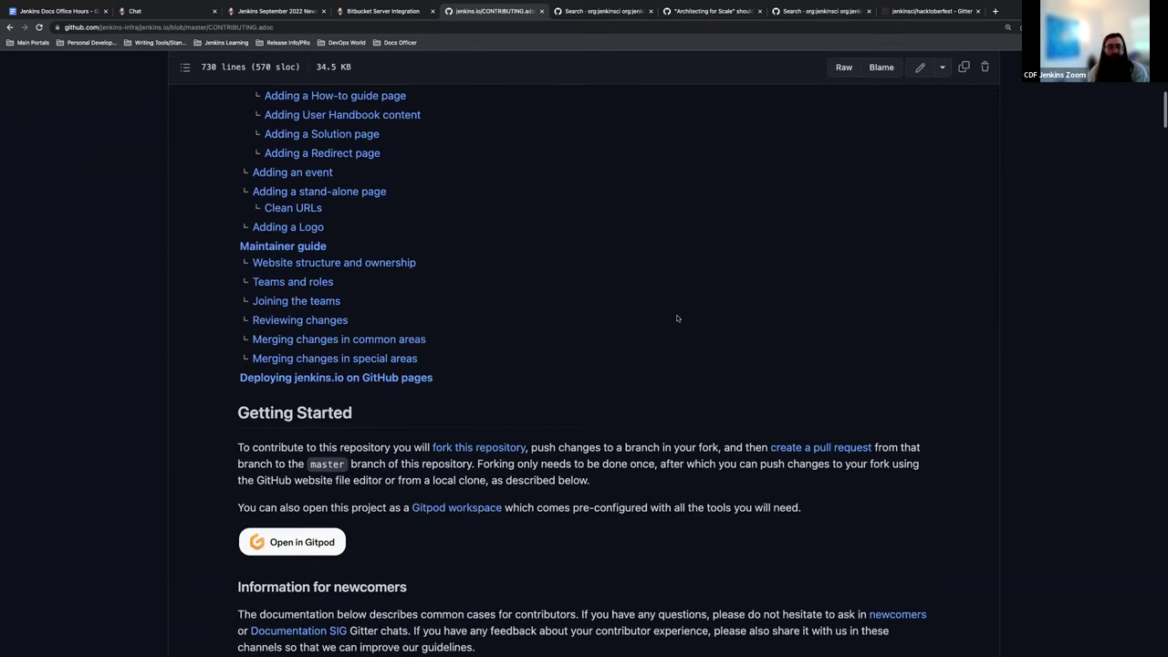
pyautogui.scroll(-3, 677, 317)
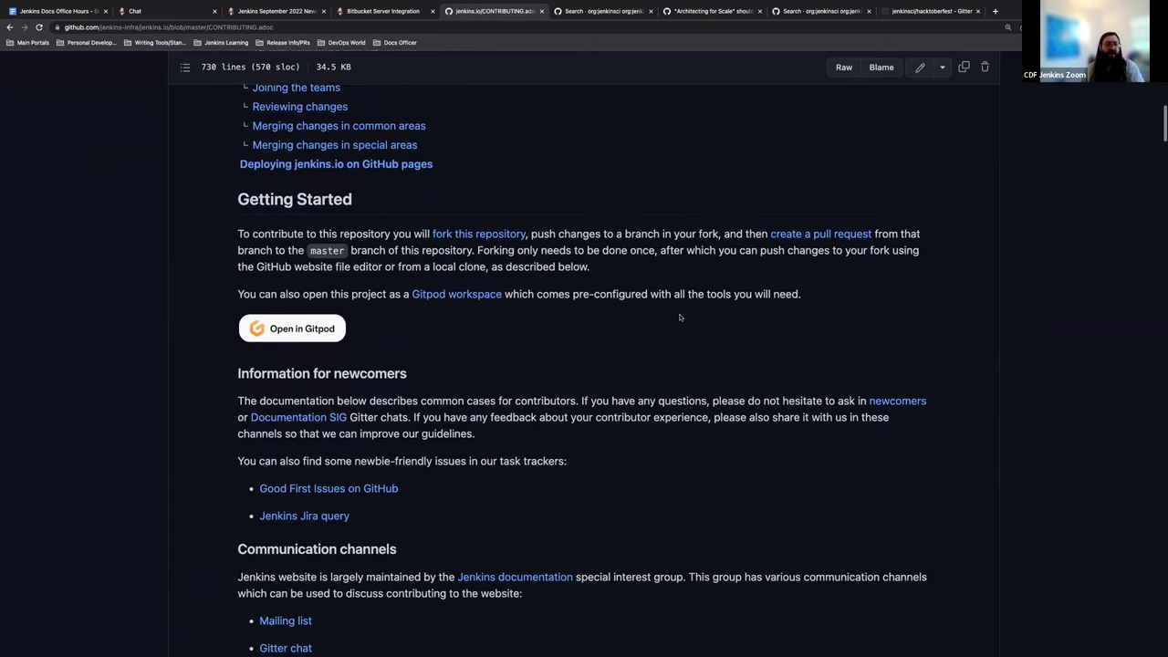
pyautogui.scroll(-1, 679, 318)
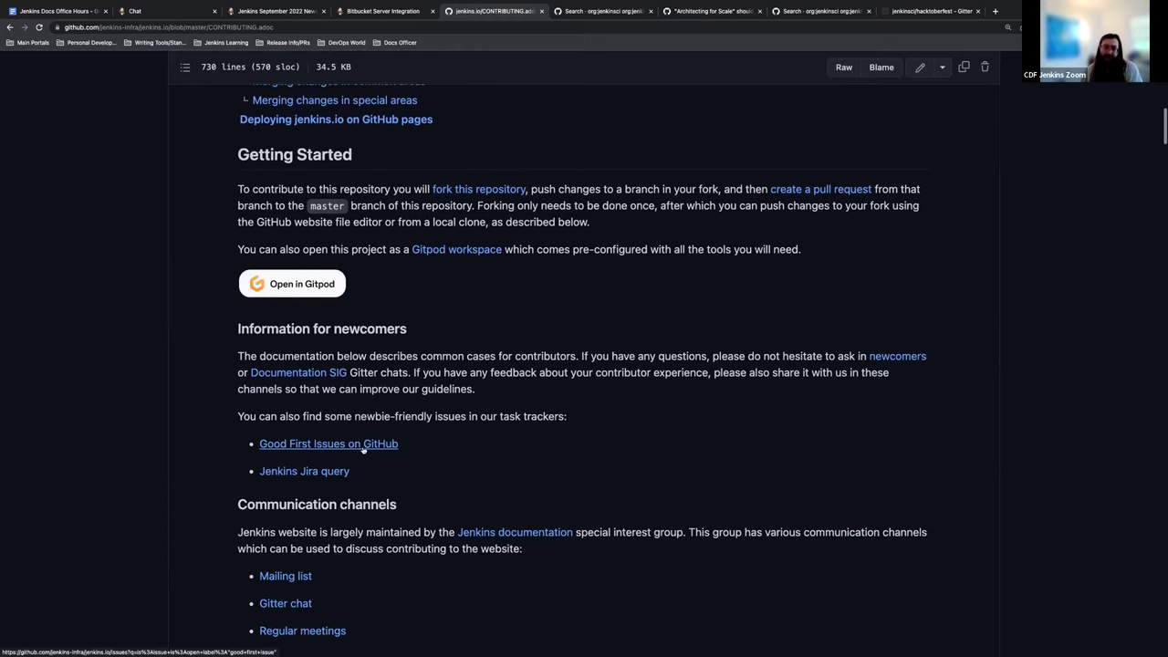
pyautogui.scroll(-2, 365, 450)
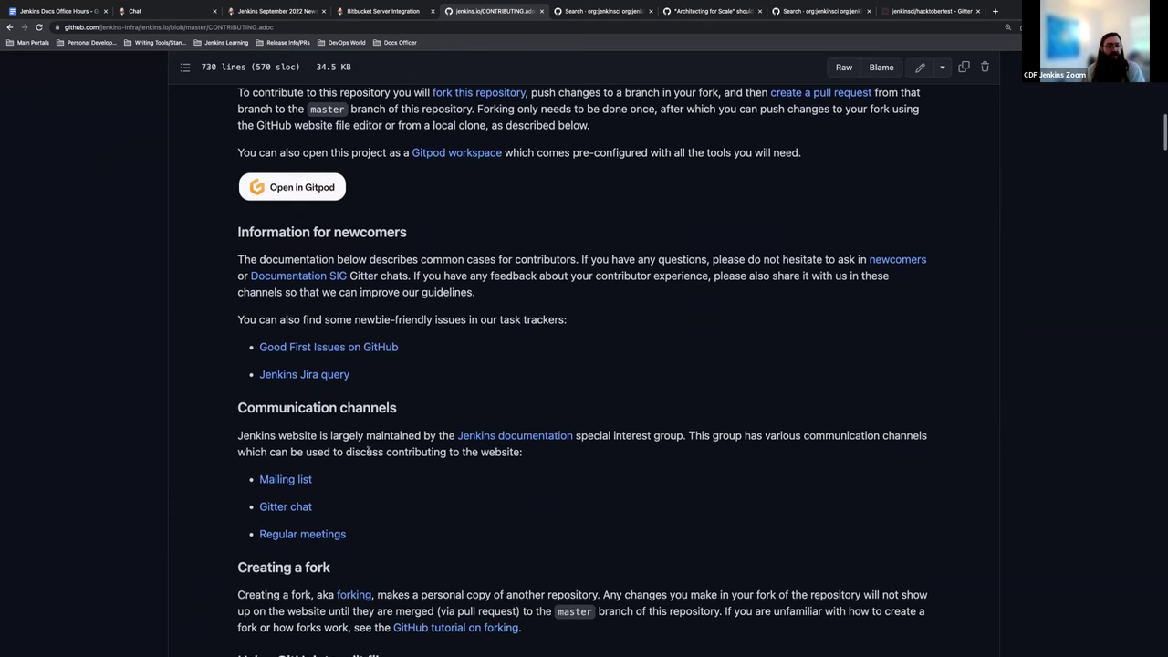
pyautogui.scroll(-1, 369, 451)
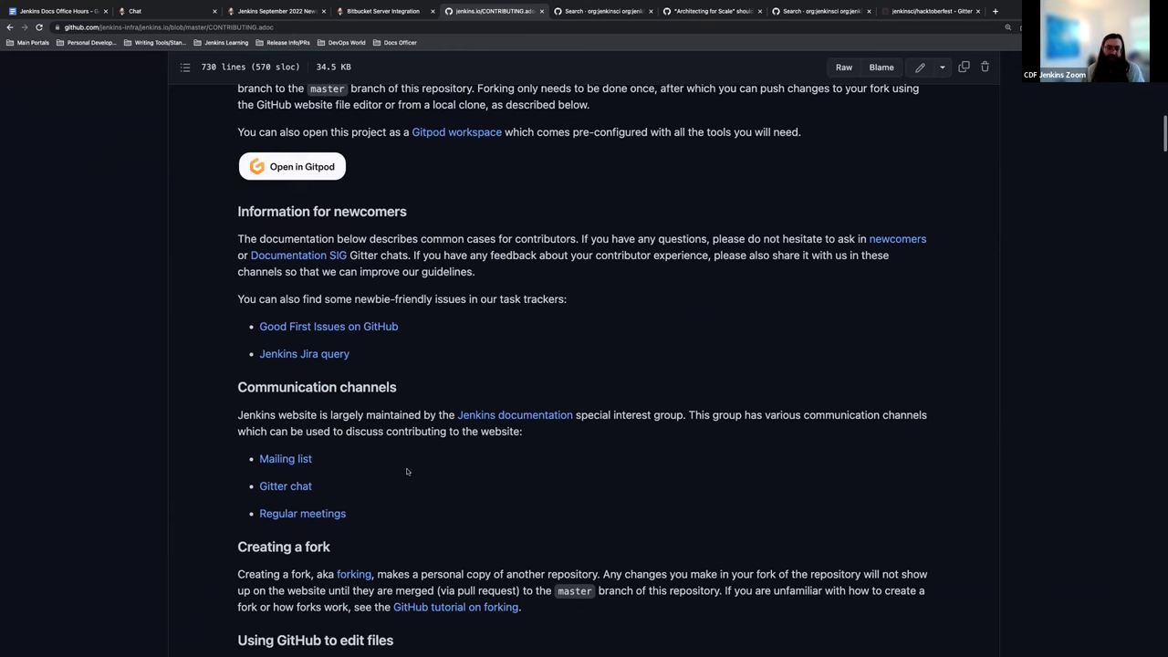
pyautogui.scroll(-3, 408, 472)
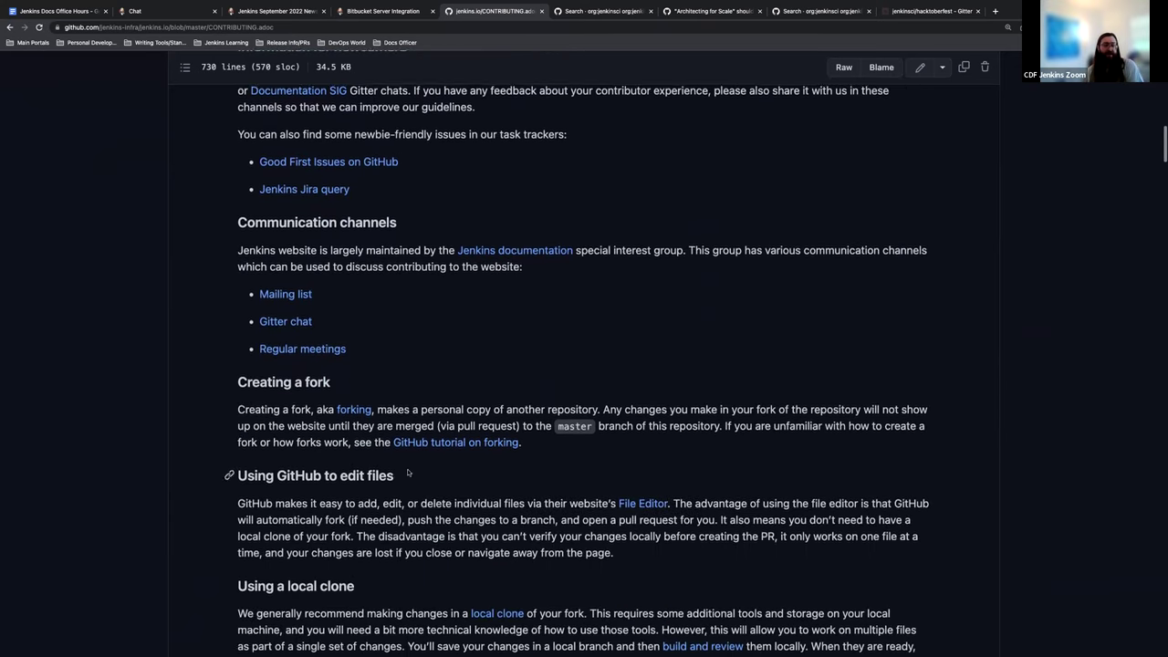
pyautogui.scroll(-6, 408, 472)
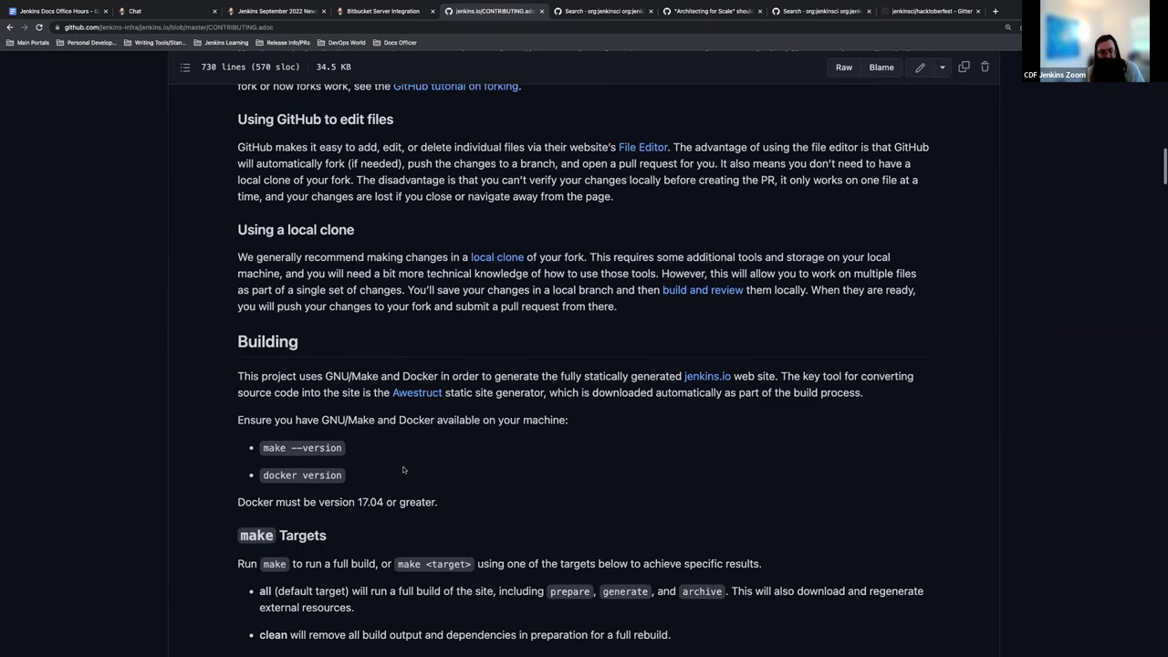
pyautogui.scroll(-1, 403, 469)
pyautogui.scroll(1, 403, 469)
pyautogui.scroll(-1, 365, 410)
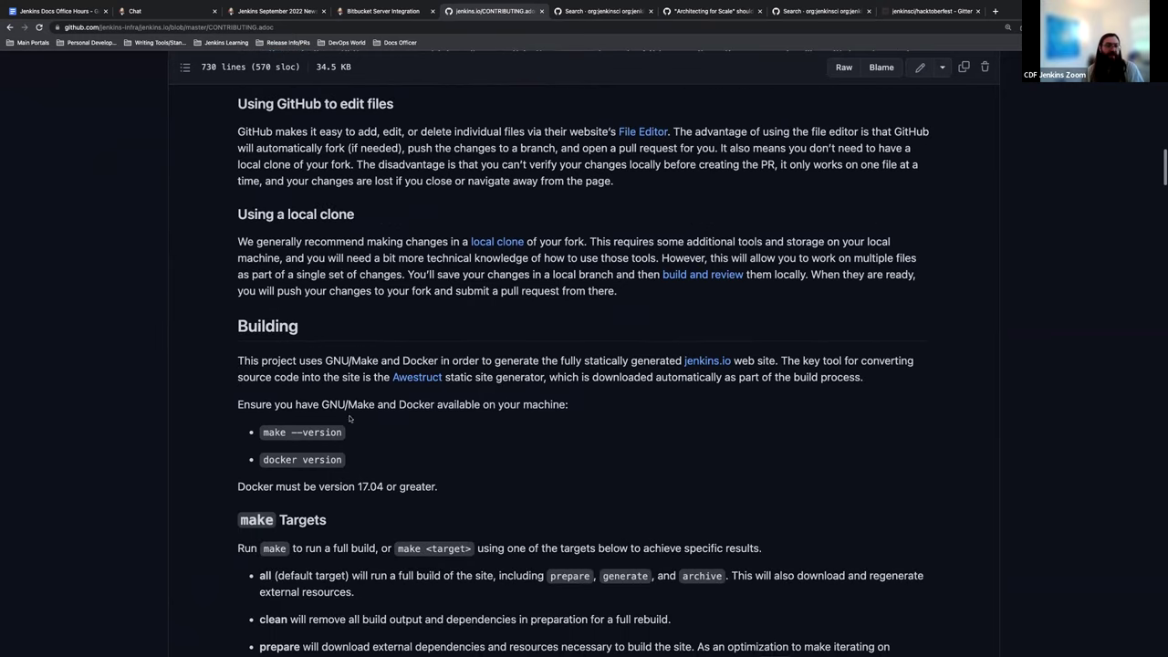
pyautogui.scroll(3, 320, 292)
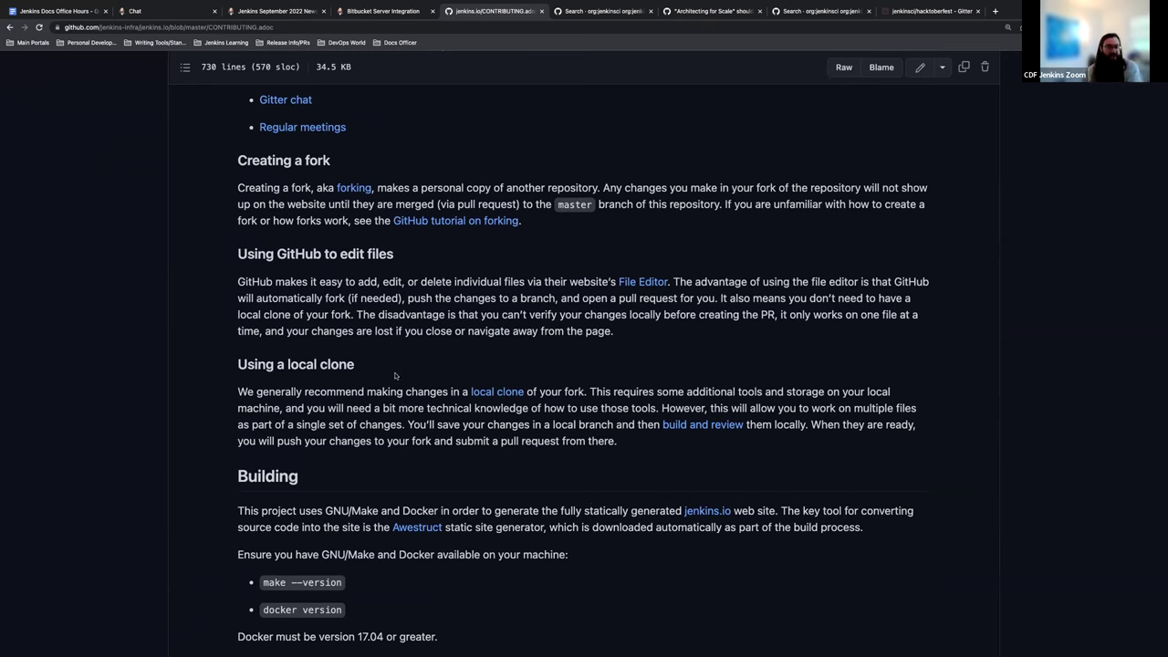
# Step: Return to the jenkins.io Hacktoberfest events page and select its URL for copying
pyautogui.click(366, 10)
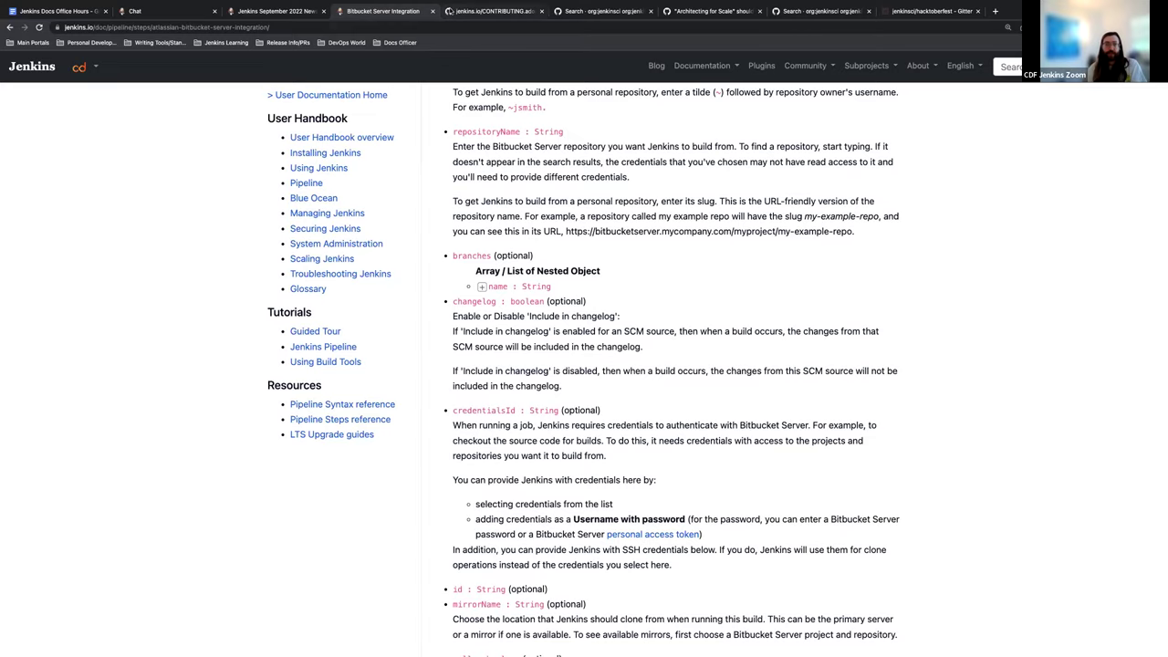
pyautogui.click(461, 11)
pyautogui.click(10, 26)
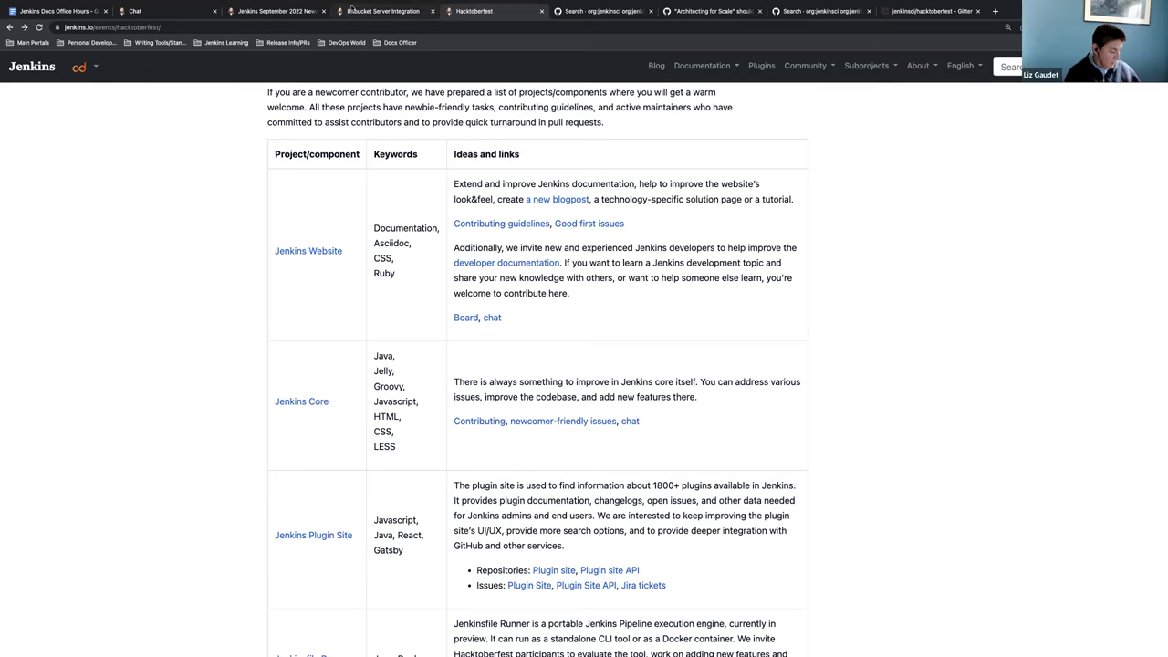
pyautogui.click(352, 11)
pyautogui.click(445, 10)
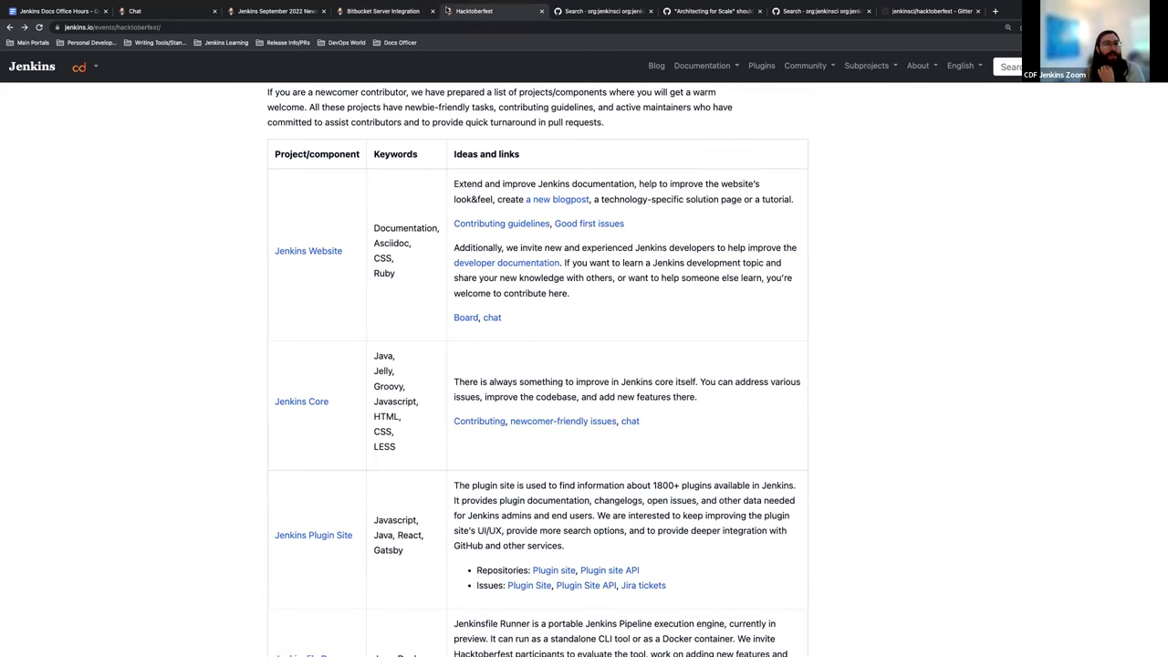
pyautogui.click(184, 24)
pyautogui.hotkey('ctrl', 'c')
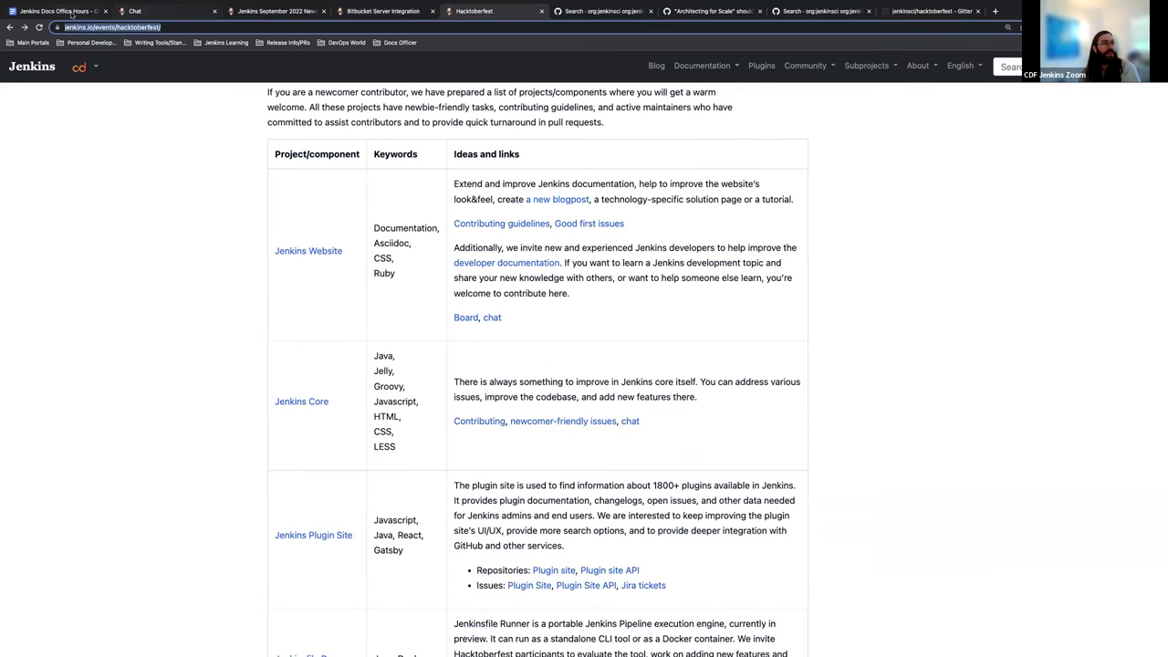
# Step: Add an indented 'Jenkins Hacktoberfest Info' sub-bullet under the Hacktoberfest documentation round-up heading
pyautogui.click(72, 13)
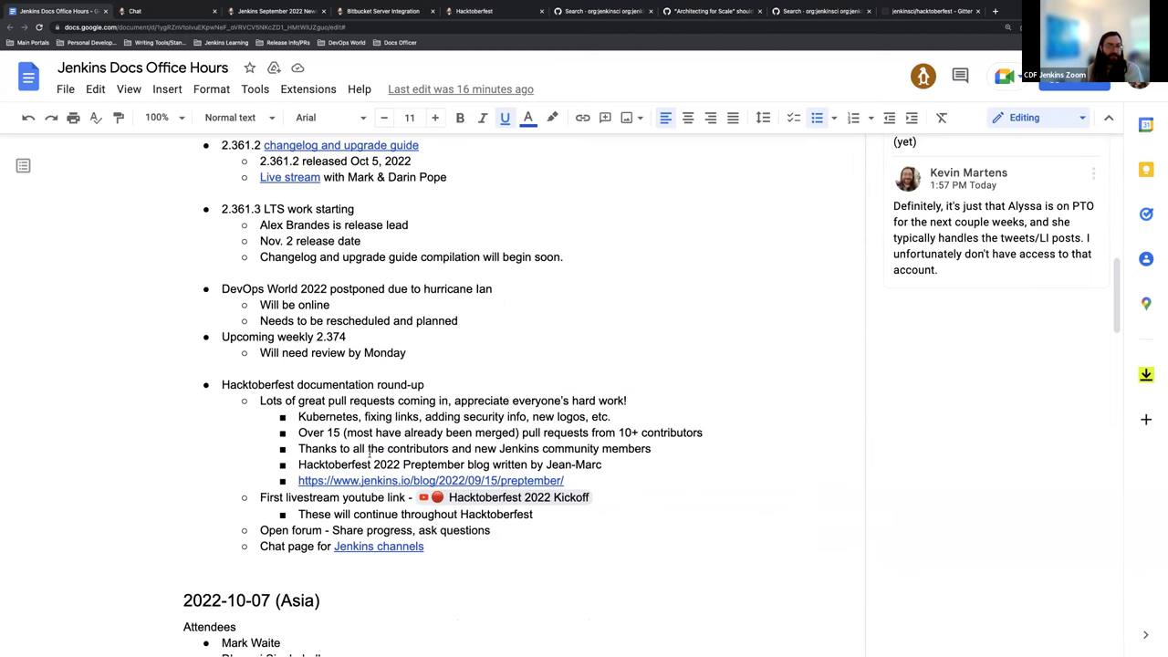
pyautogui.scroll(-1, 429, 417)
pyautogui.click(490, 376)
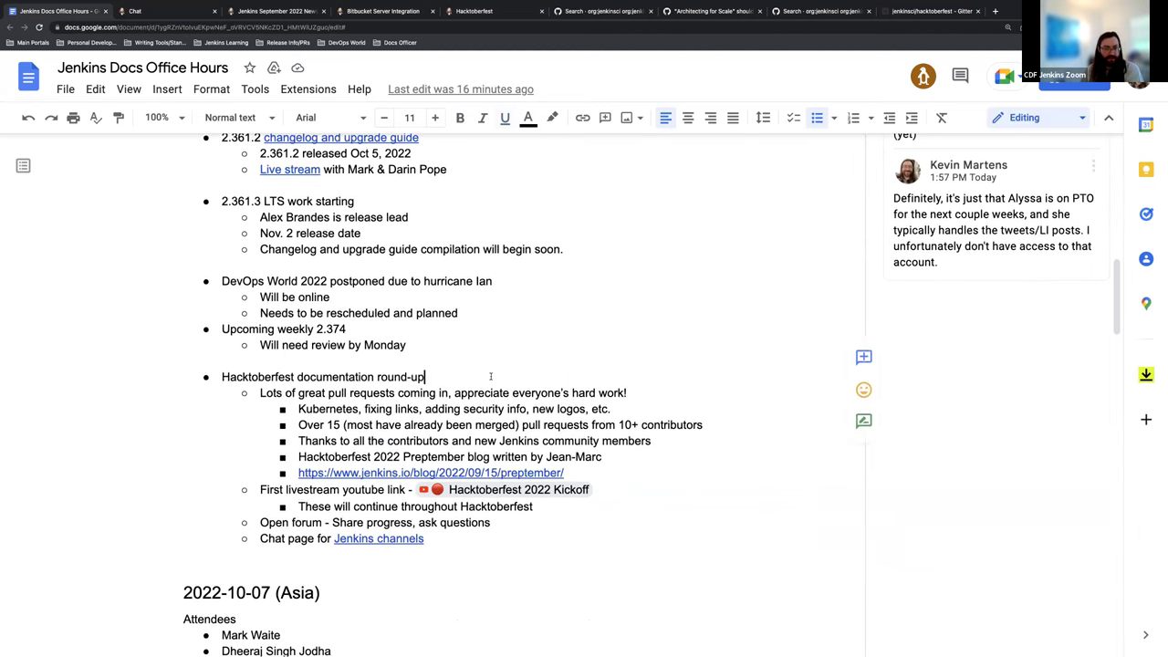
pyautogui.press('Return')
pyautogui.press('Tab')
pyautogui.write('Jenki')
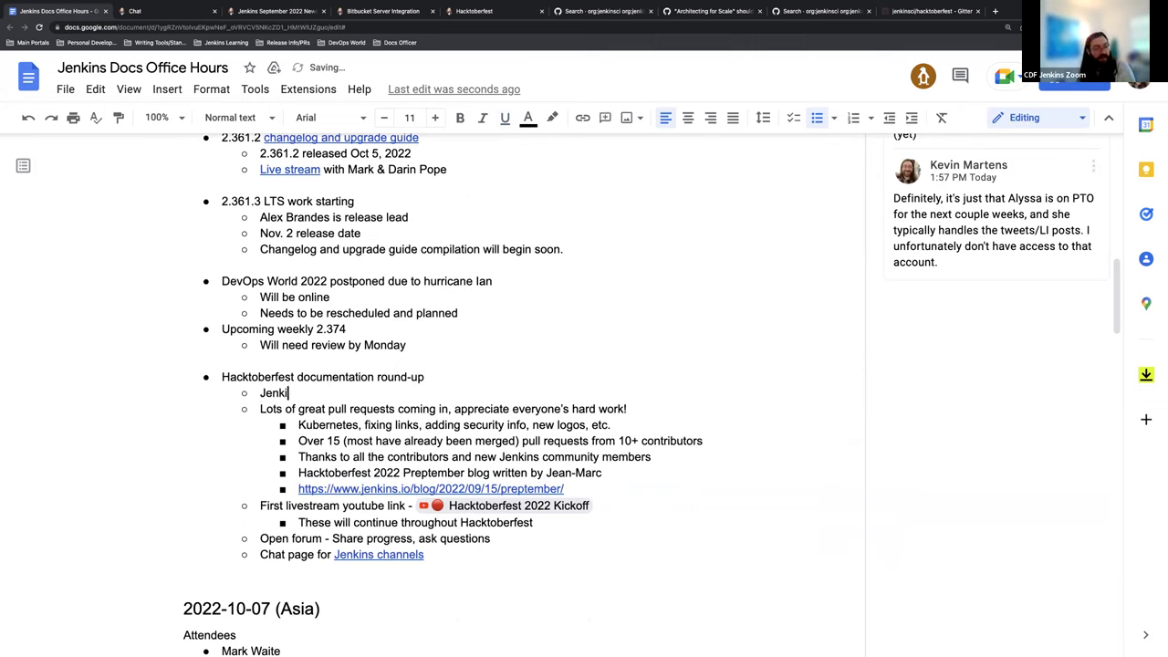
pyautogui.write('ns Hack')
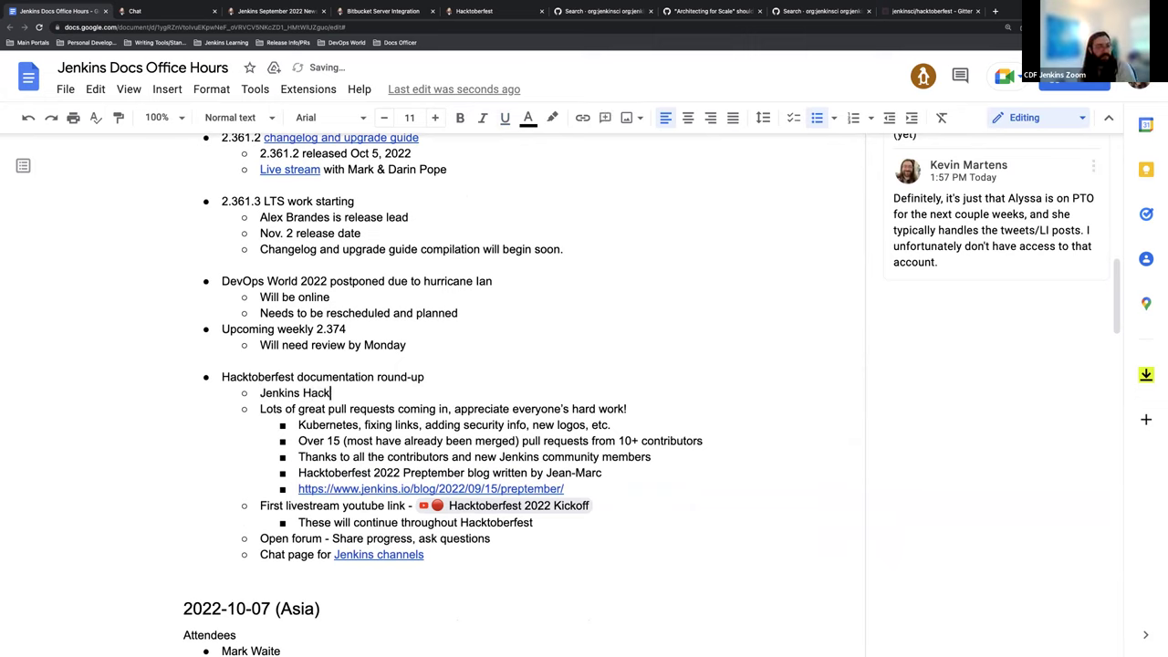
pyautogui.write('toberfest Inffo')
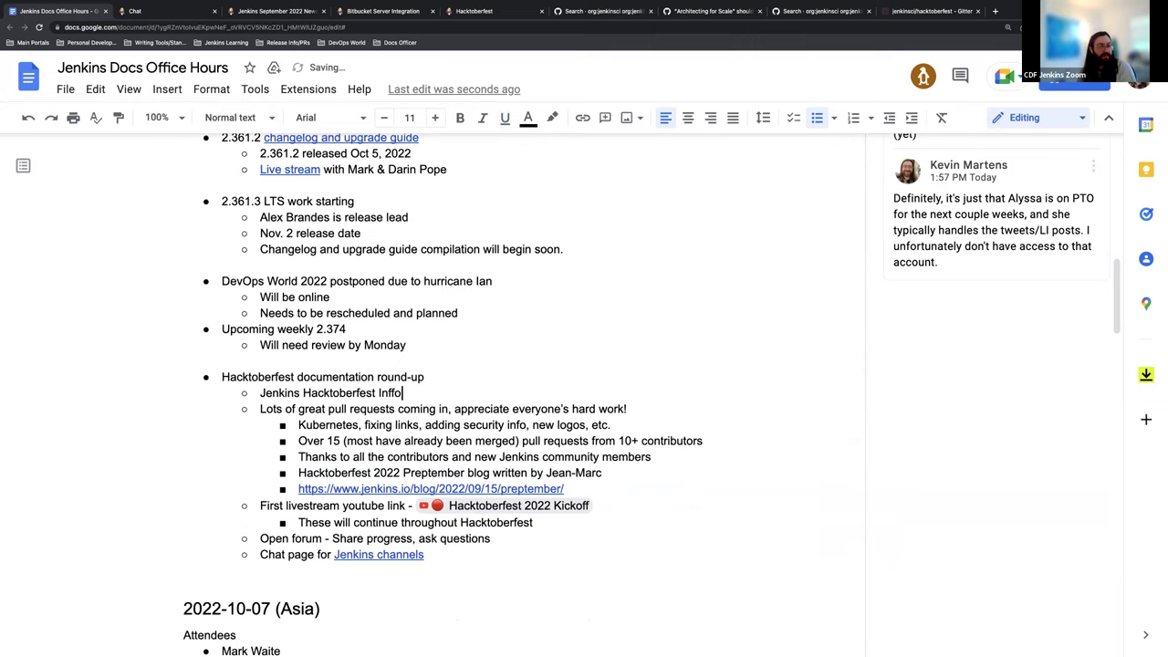
pyautogui.press('BackSpace')
pyautogui.press('BackSpace')
pyautogui.press('BackSpace')
pyautogui.write('fo')
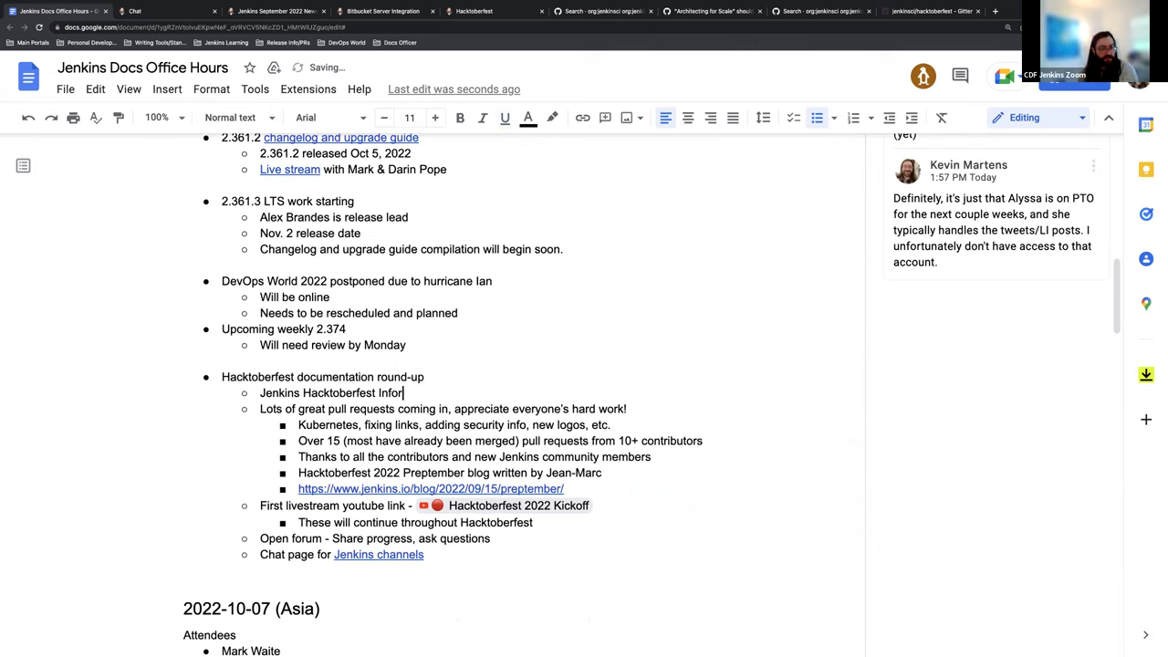
# Step: Link 'Jenkins Hacktoberfest Info' to the copied Hacktoberfest events page URL
pyautogui.moveTo(260, 392); pyautogui.dragTo(399, 392)
pyautogui.hotkey('ctrl', 'k')
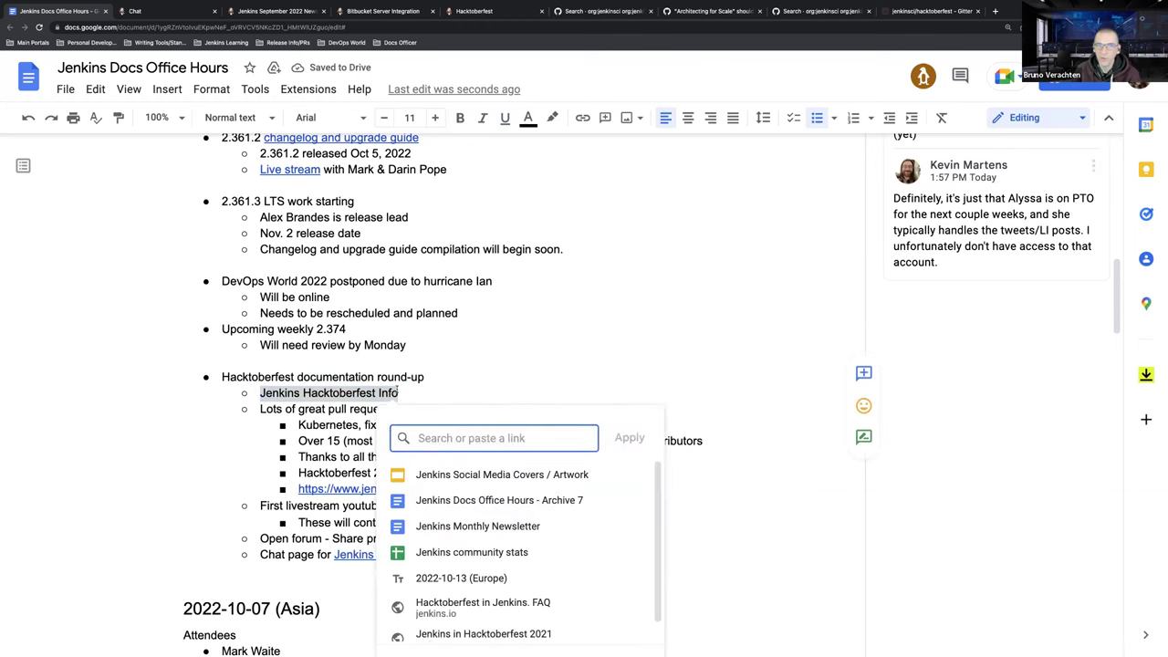
pyautogui.hotkey('ctrl', 'v')
pyautogui.press('Return')
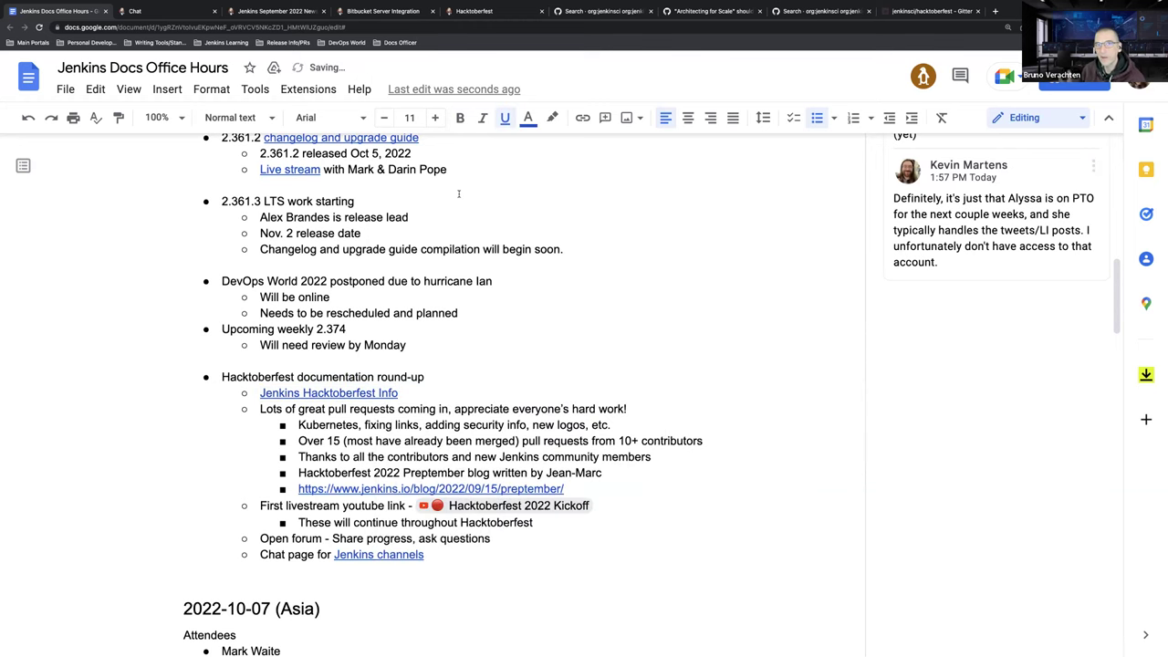
# Step: Close the 'Architecting for Scale' issue tab and both GitHub search result tabs
pyautogui.click(698, 11)
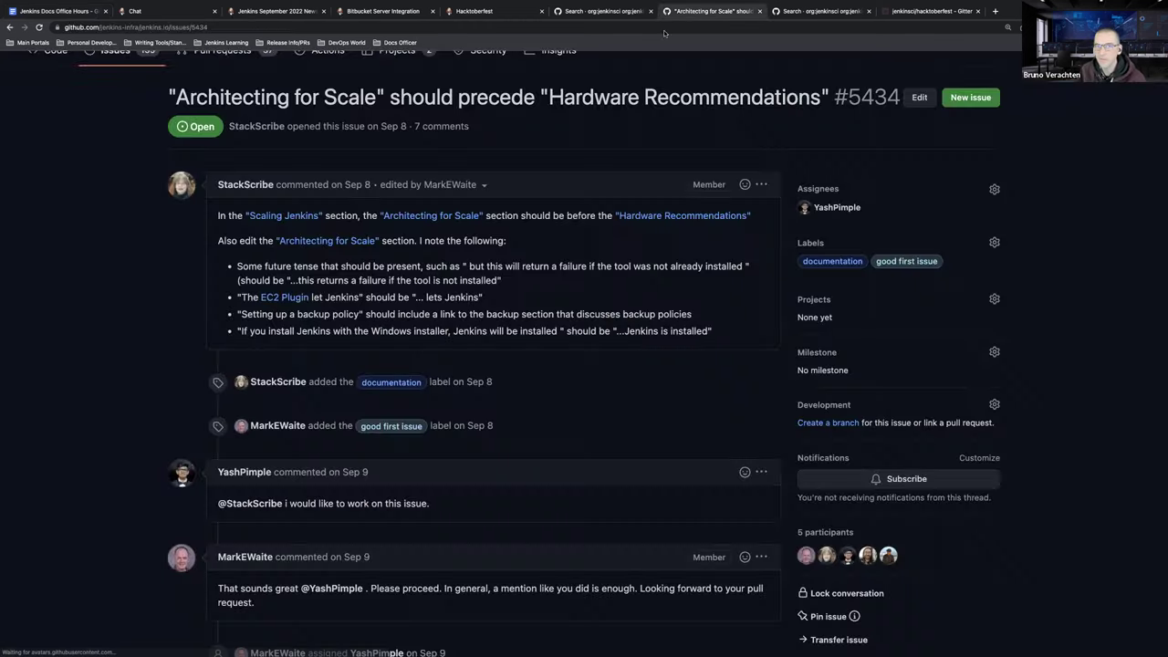
pyautogui.click(760, 11)
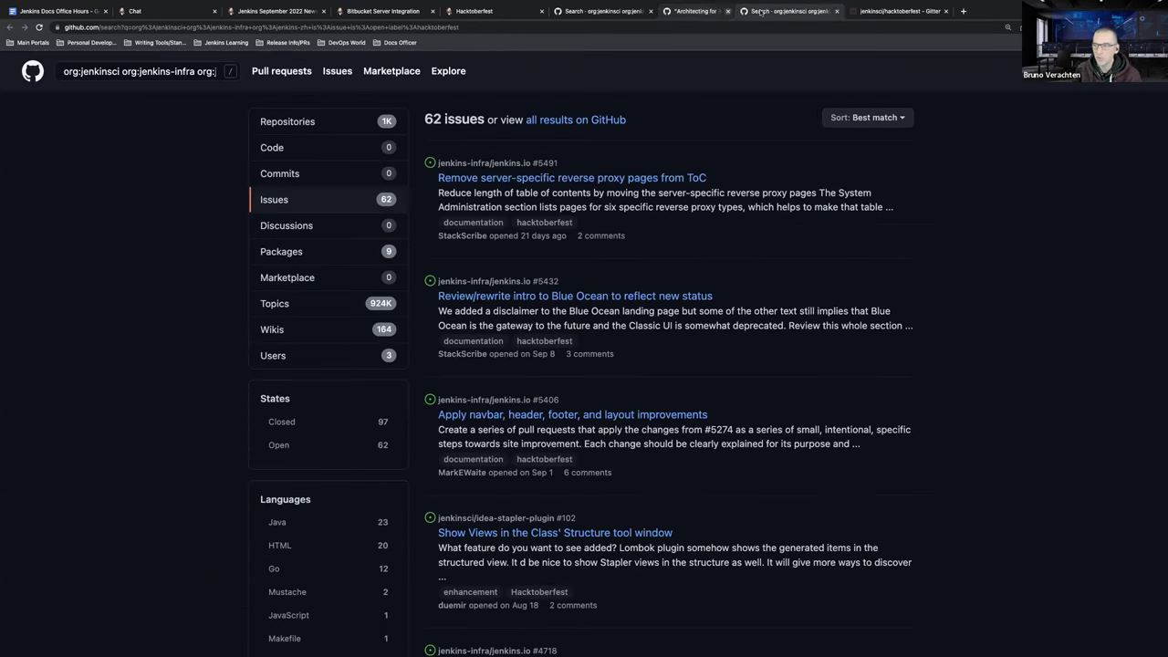
pyautogui.click(760, 11)
pyautogui.click(602, 11)
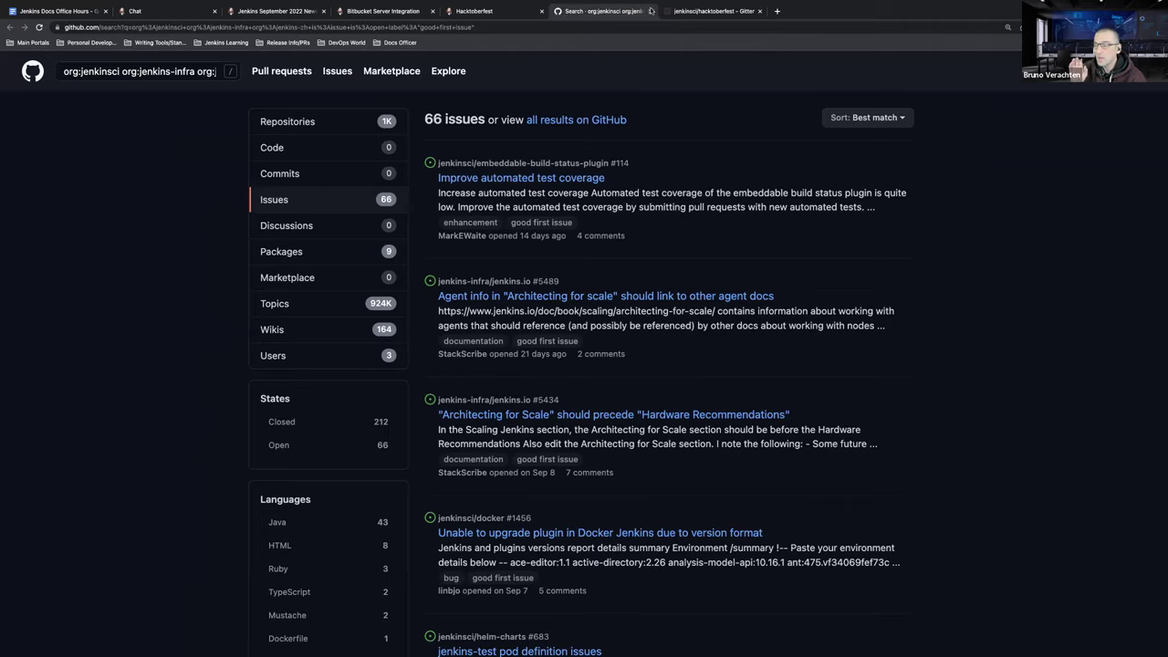
pyautogui.click(651, 11)
# Step: Go back to the Hacktoberfest events page and scroll through its project table
pyautogui.click(518, 9)
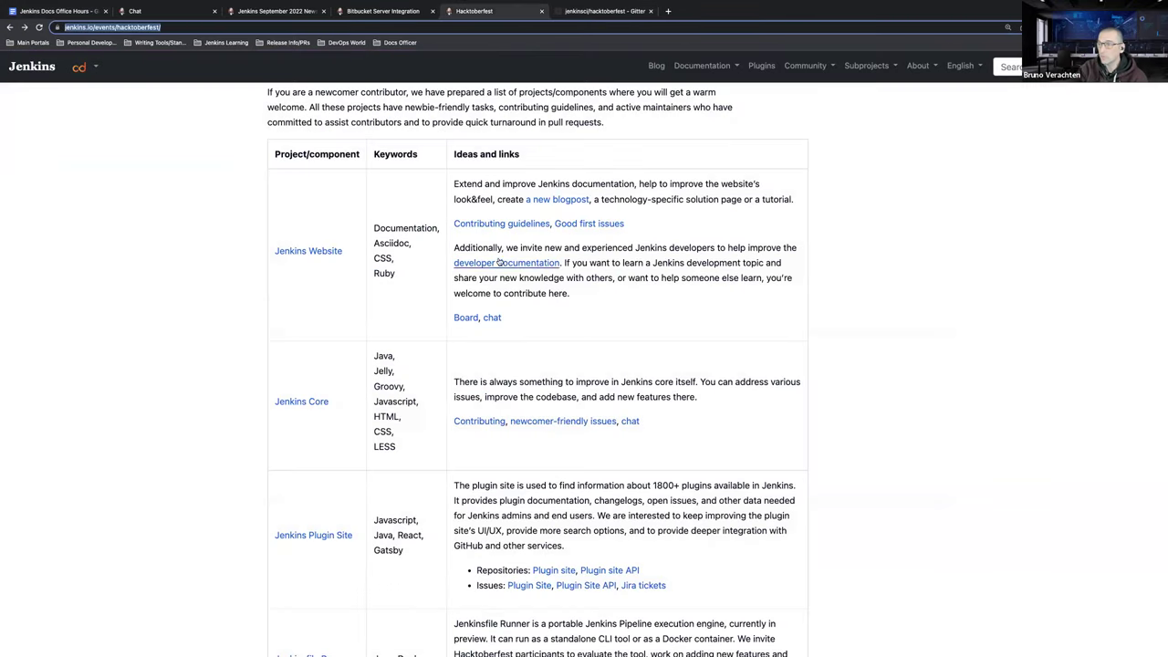
pyautogui.scroll(-1, 570, 290)
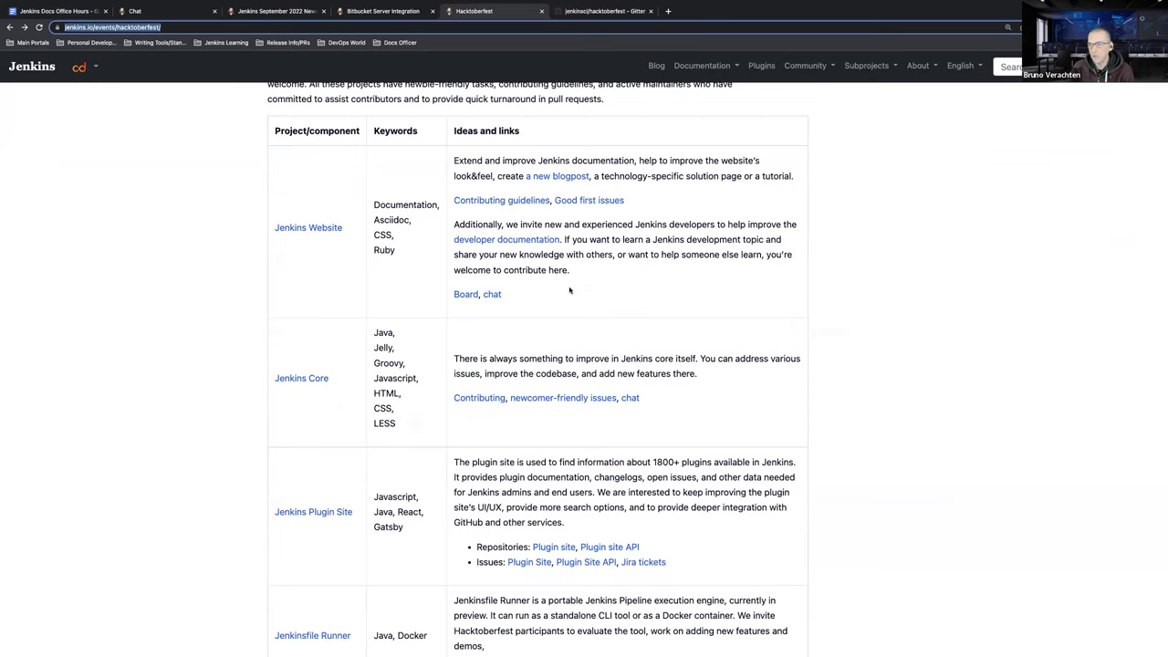
pyautogui.scroll(1, 565, 318)
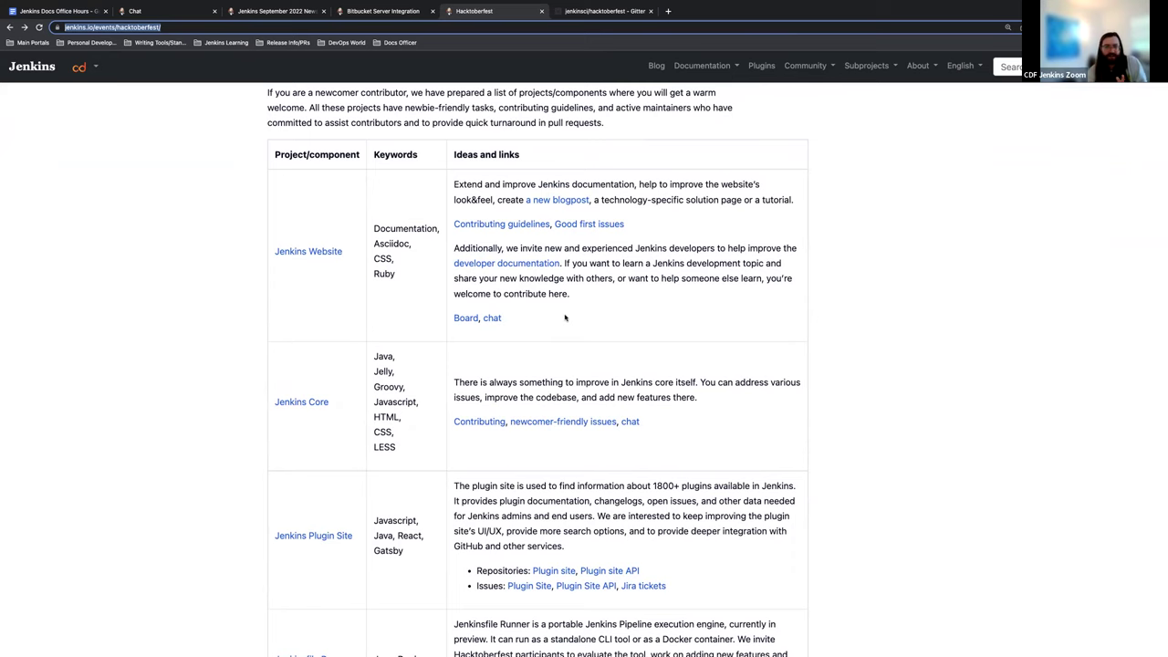
pyautogui.scroll(-3, 511, 264)
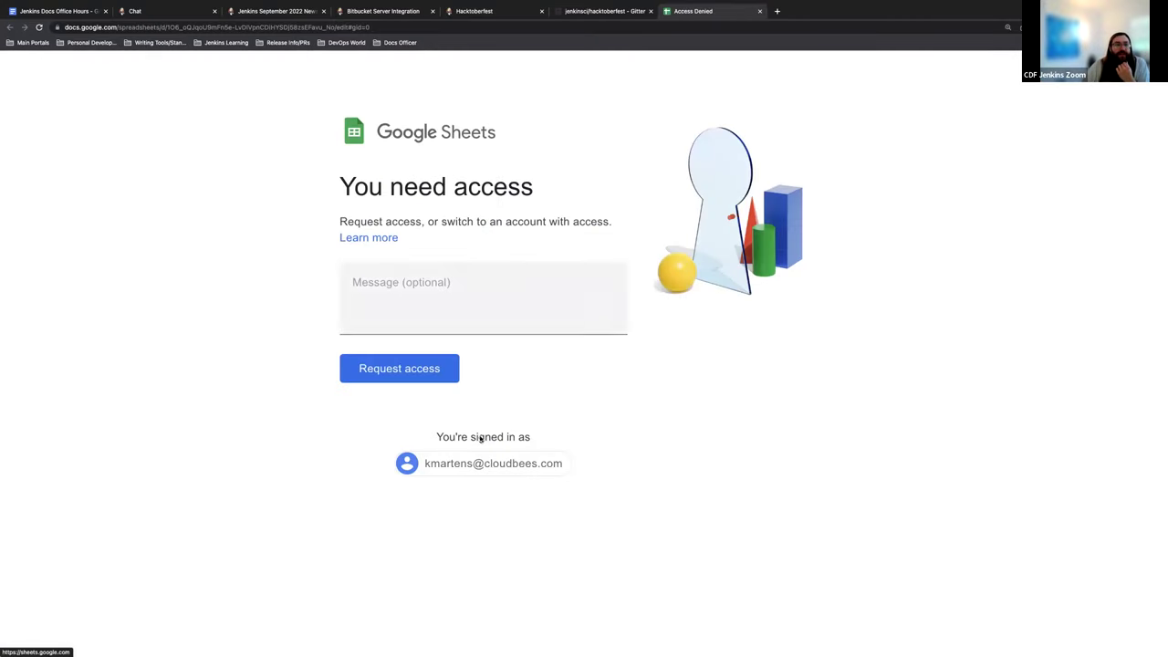
# Step: Close the access-denied Google Sheets tab to reveal the jenkinsci/hacktoberfest Gitter room
pyautogui.click(759, 11)
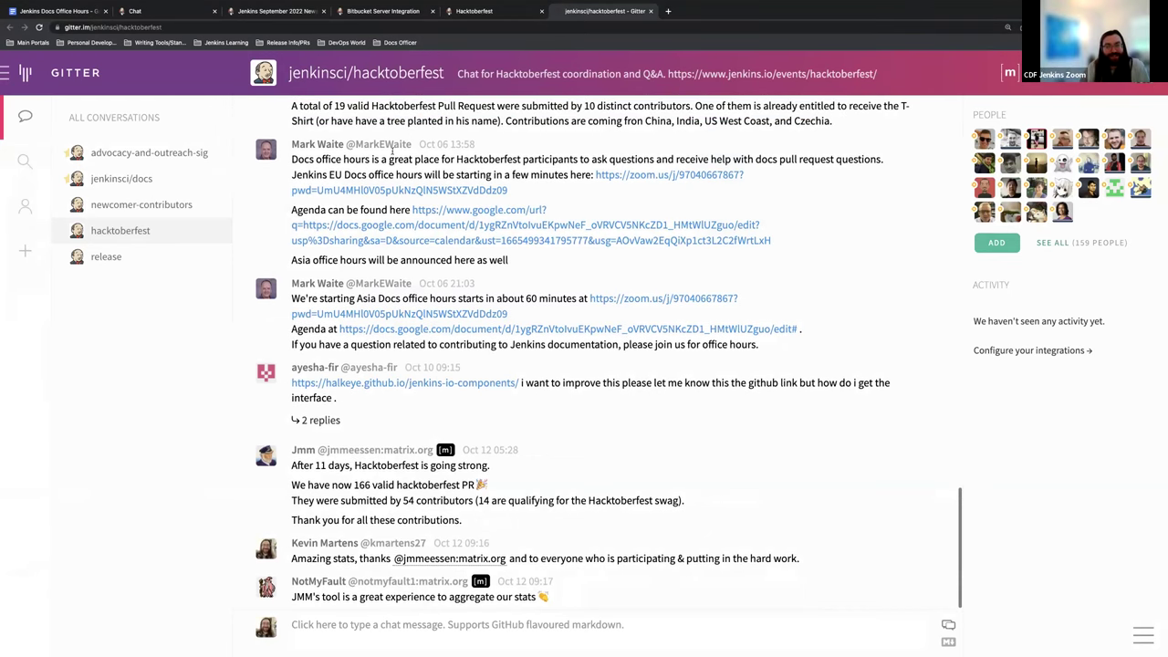
# Step: Pass through the Bitbucket Server Integration tab back to the Jenkins Docs Office Hours notes
pyautogui.click(401, 11)
pyautogui.click(87, 11)
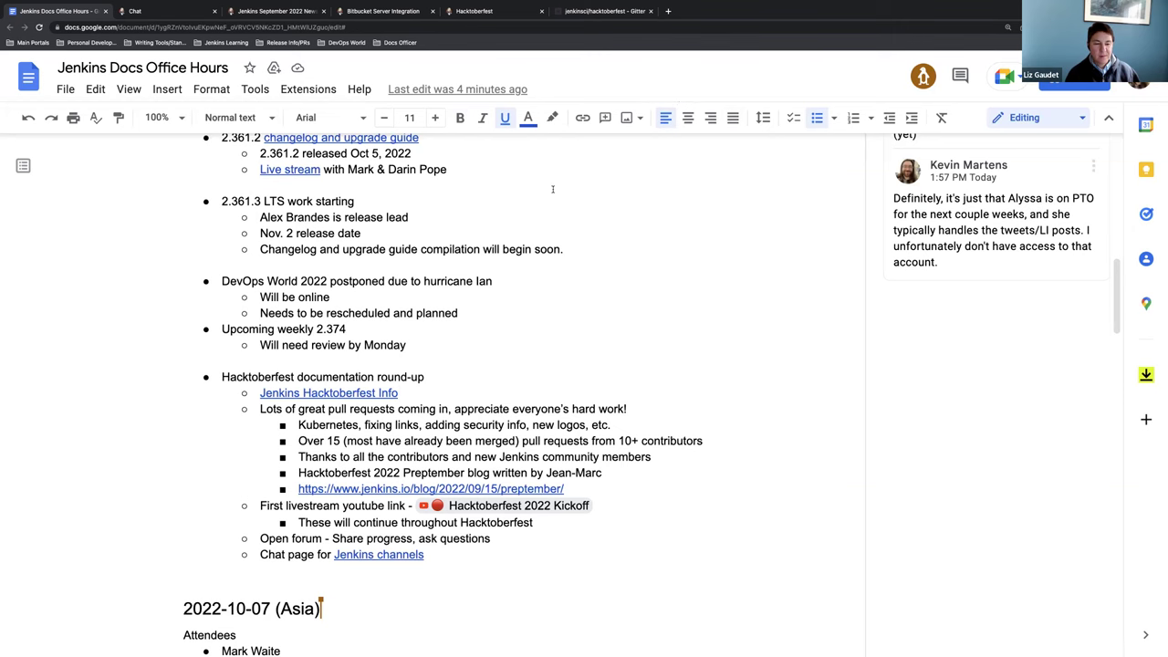
pyautogui.scroll(5, 578, 192)
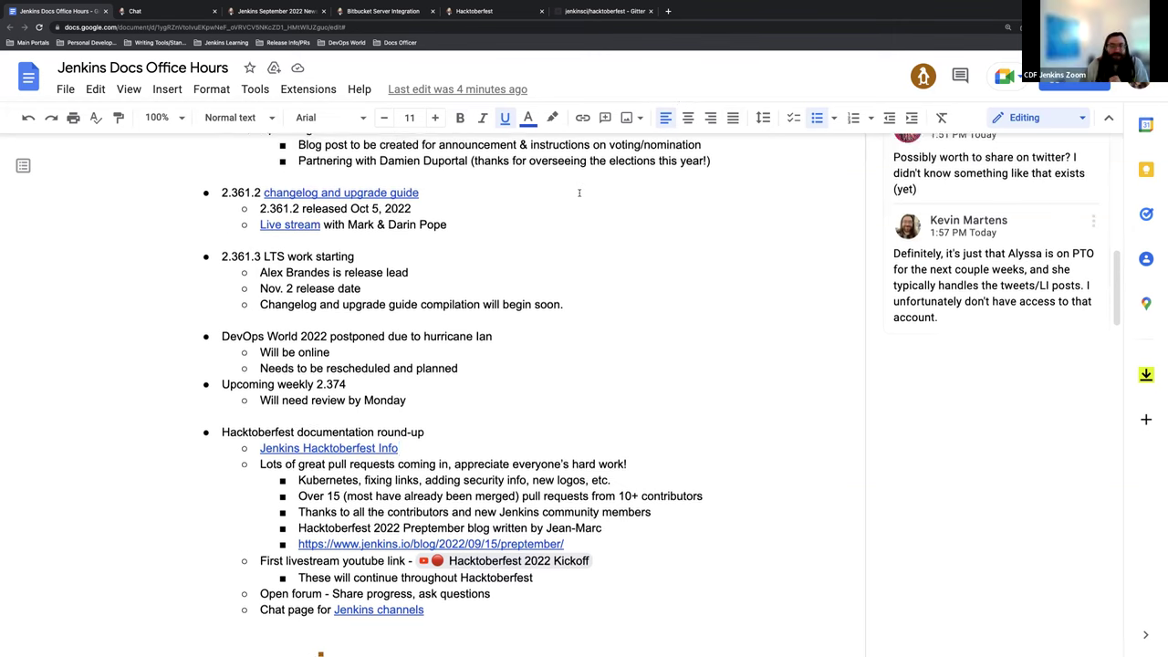
pyautogui.scroll(2, 576, 217)
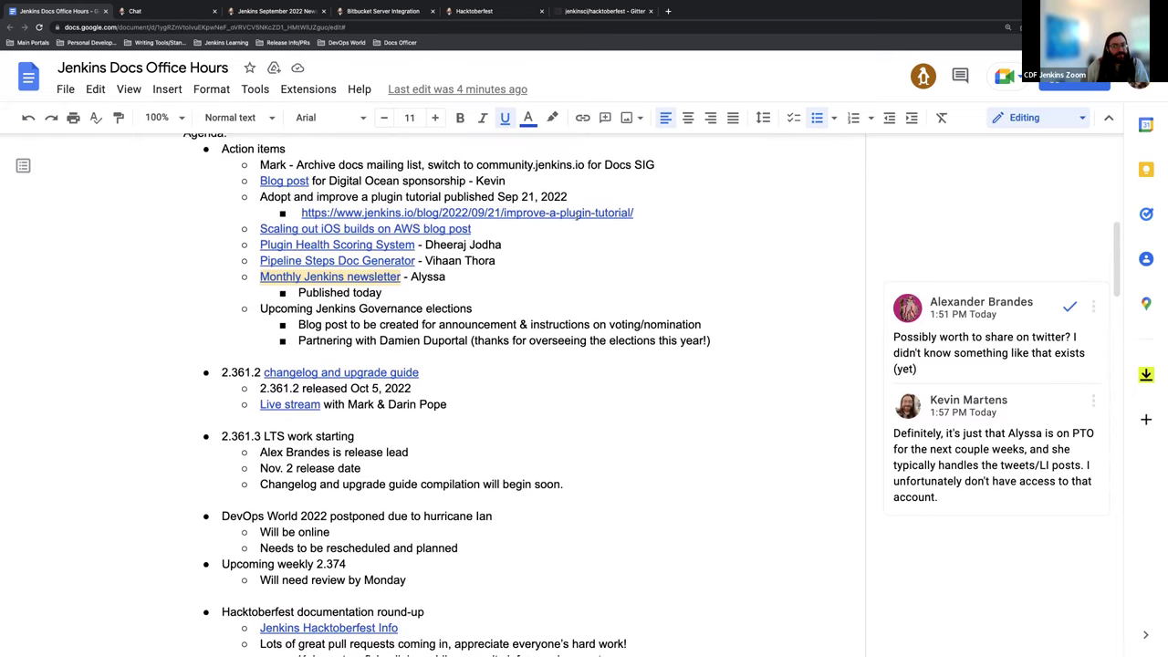
pyautogui.scroll(2, 602, 222)
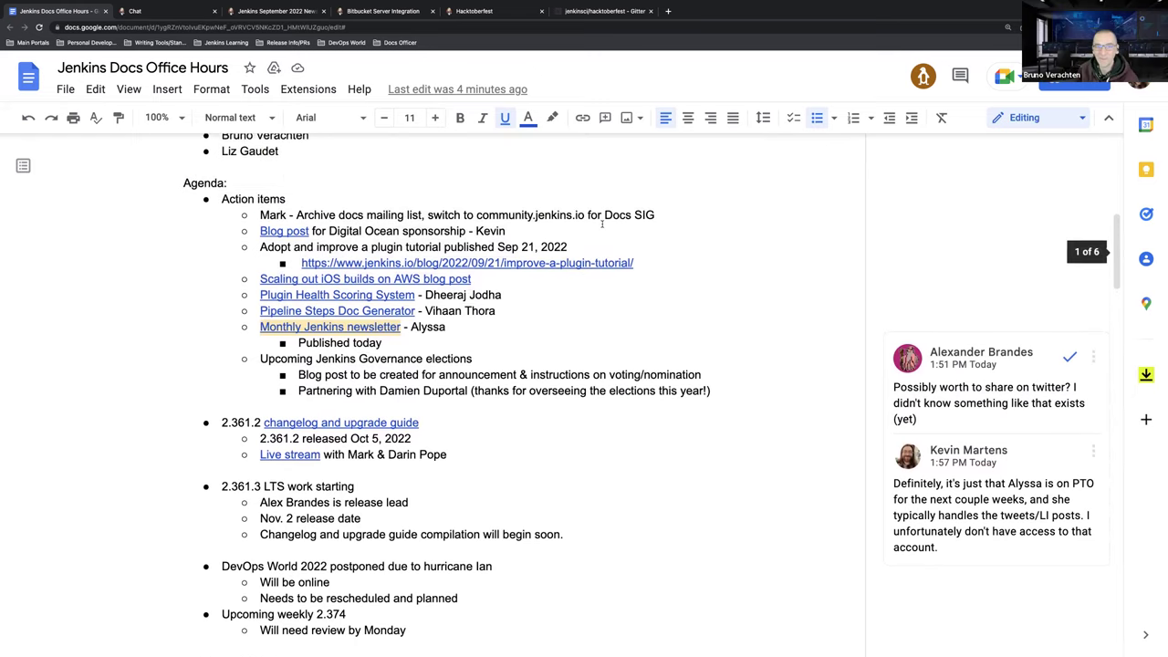
pyautogui.scroll(2, 604, 223)
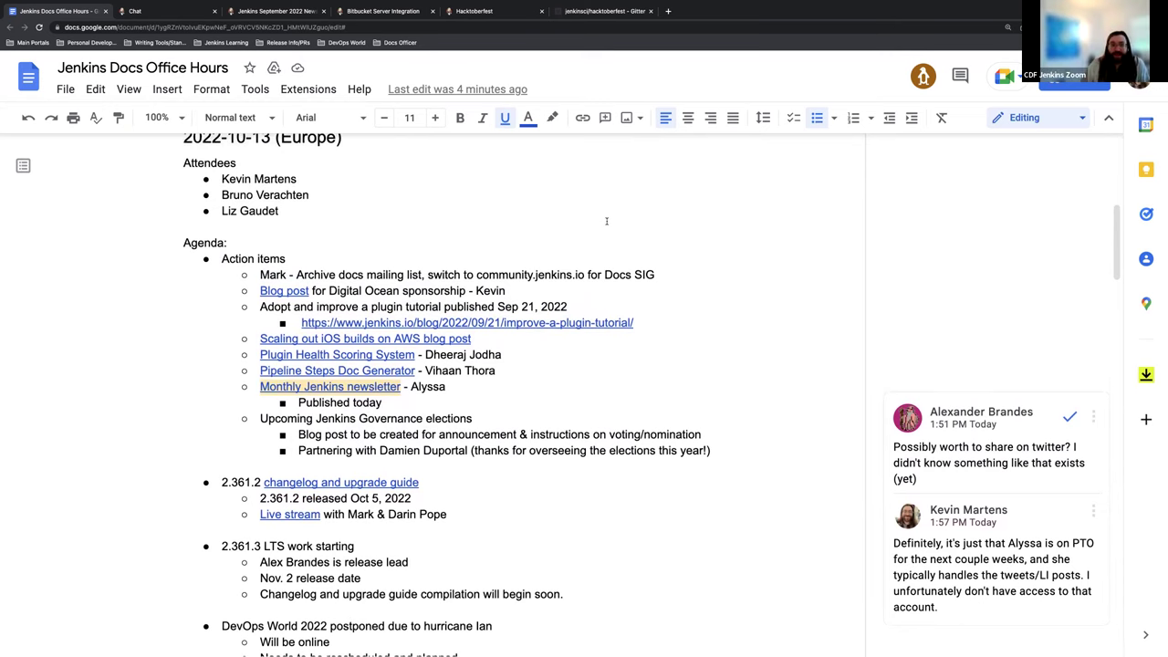